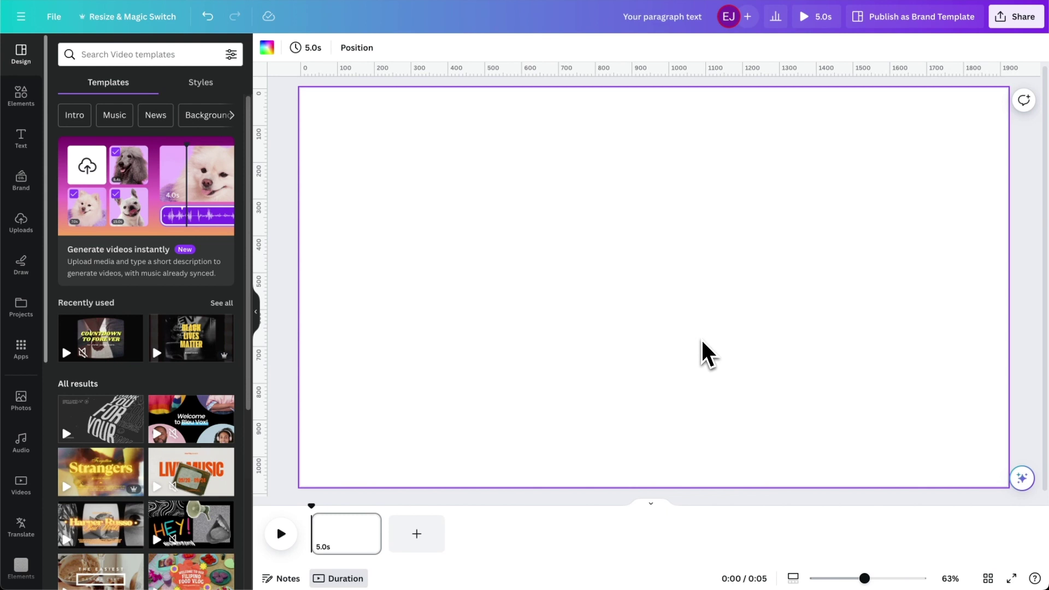
Add a text box reading POP in the middle of the blank page.
key("t")
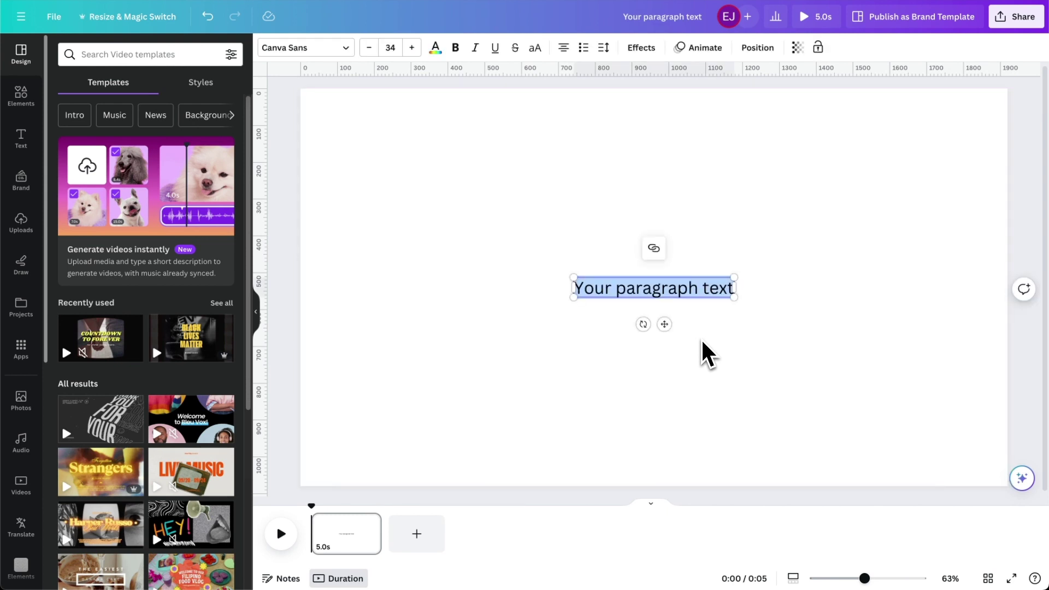
type("POP")
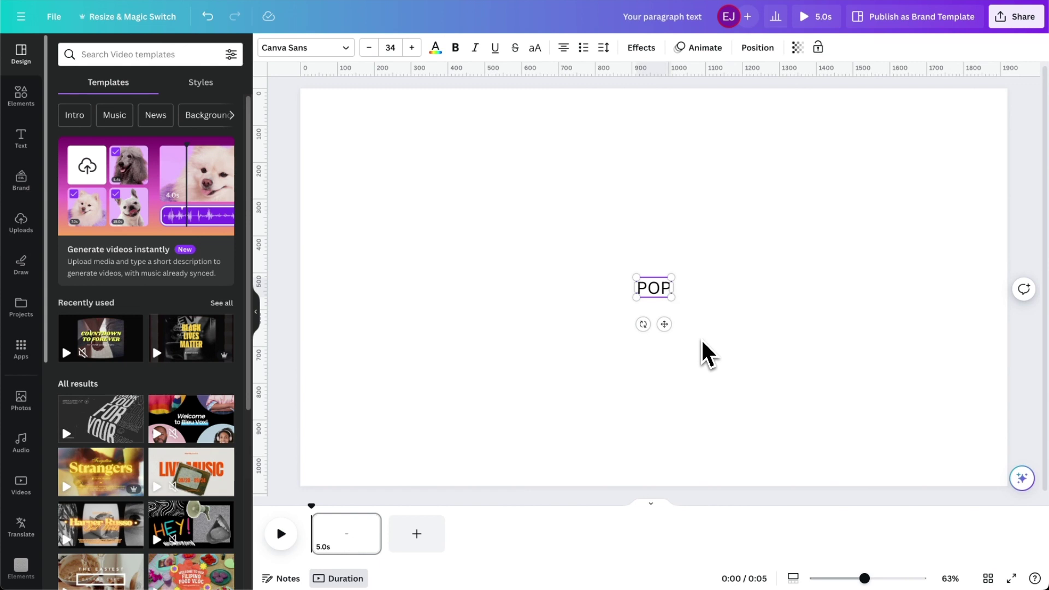
left_click(715, 345)
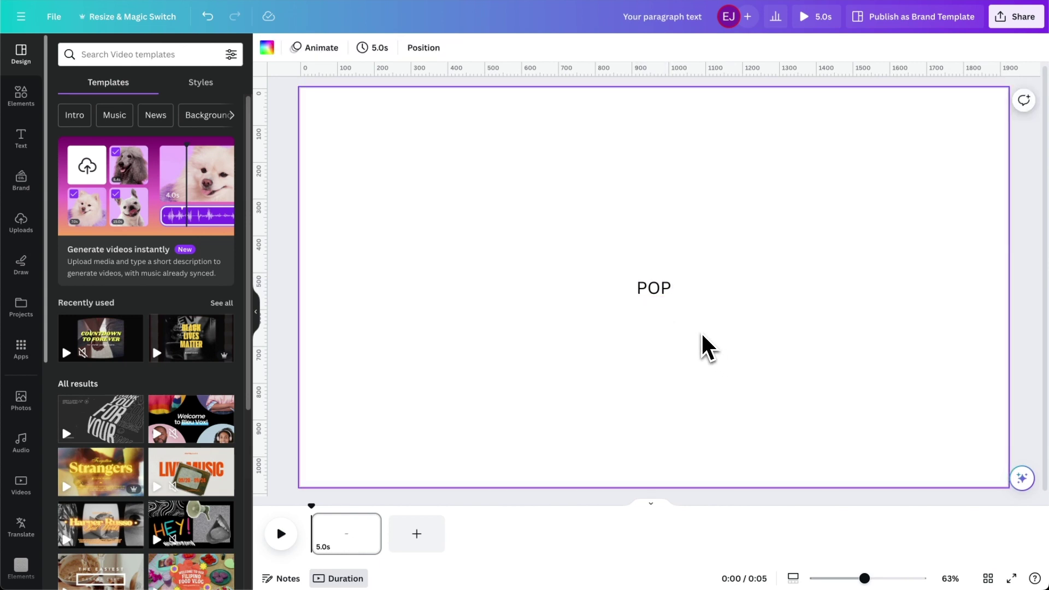
Duplicate the POP text, place the copy beside it on the same line, and change its wording to THIS.
right_click(666, 303)
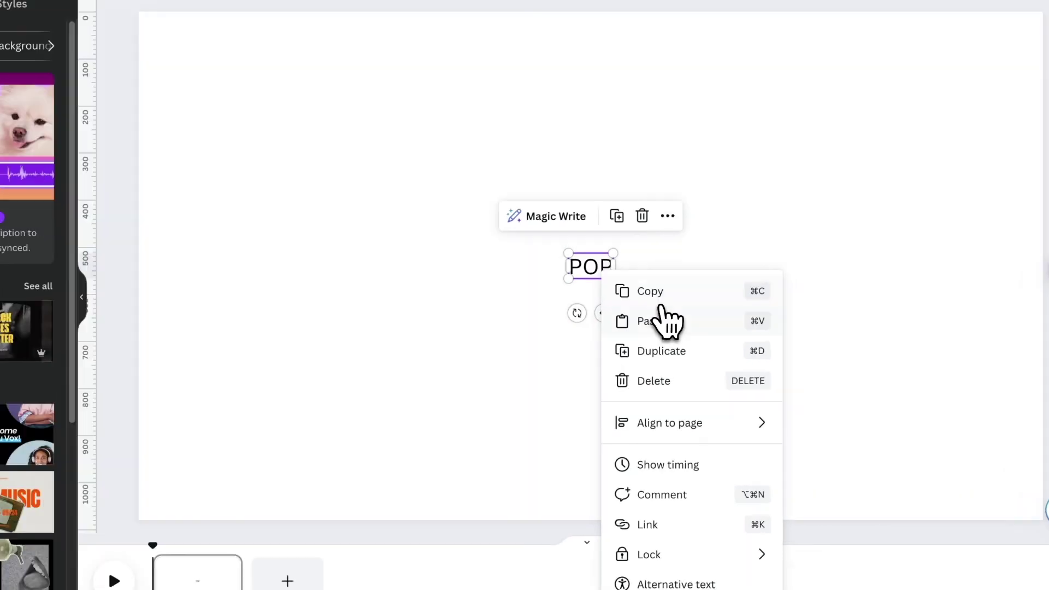
left_click(684, 352)
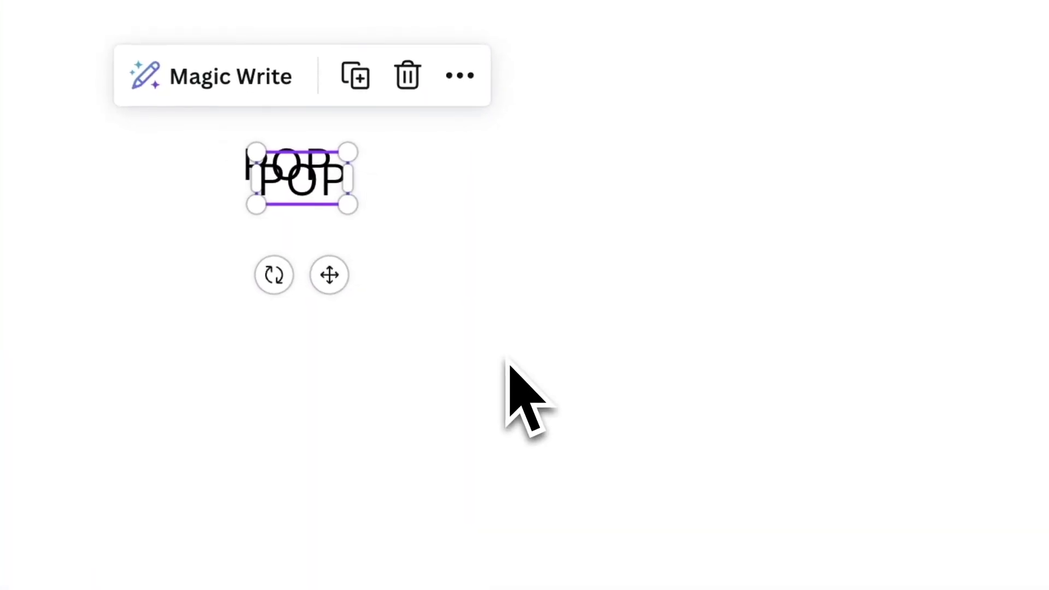
left_click_drag(322, 200, 413, 188)
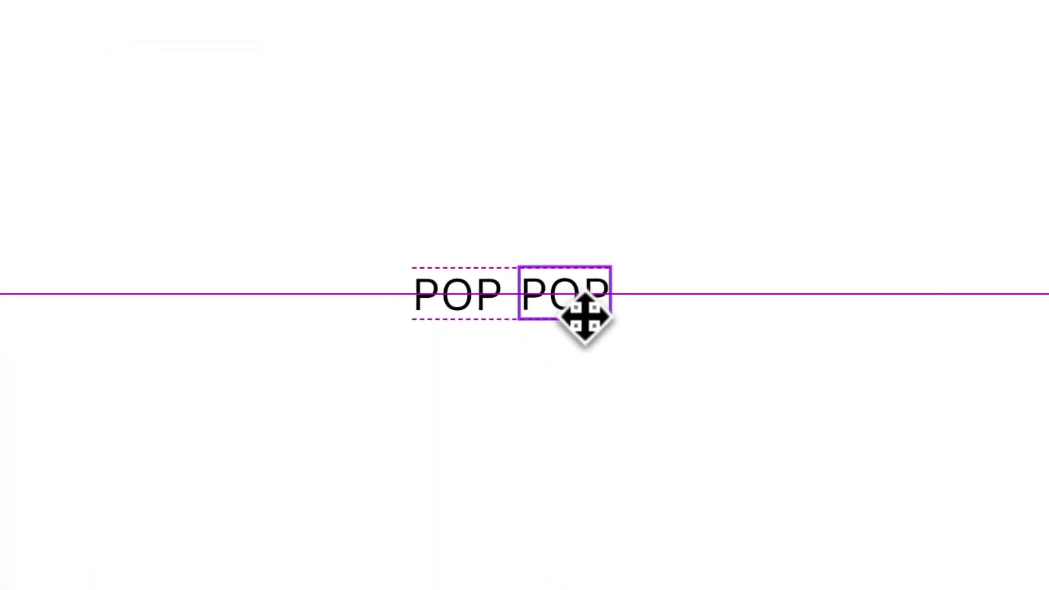
left_click_drag(584, 320, 585, 314)
double_click(579, 299)
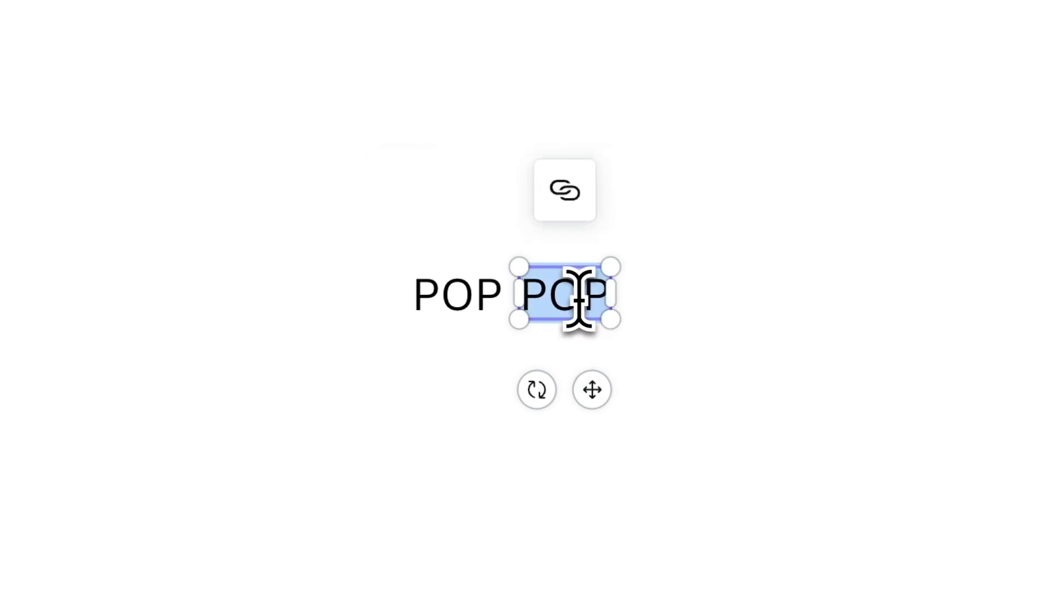
type("THIS")
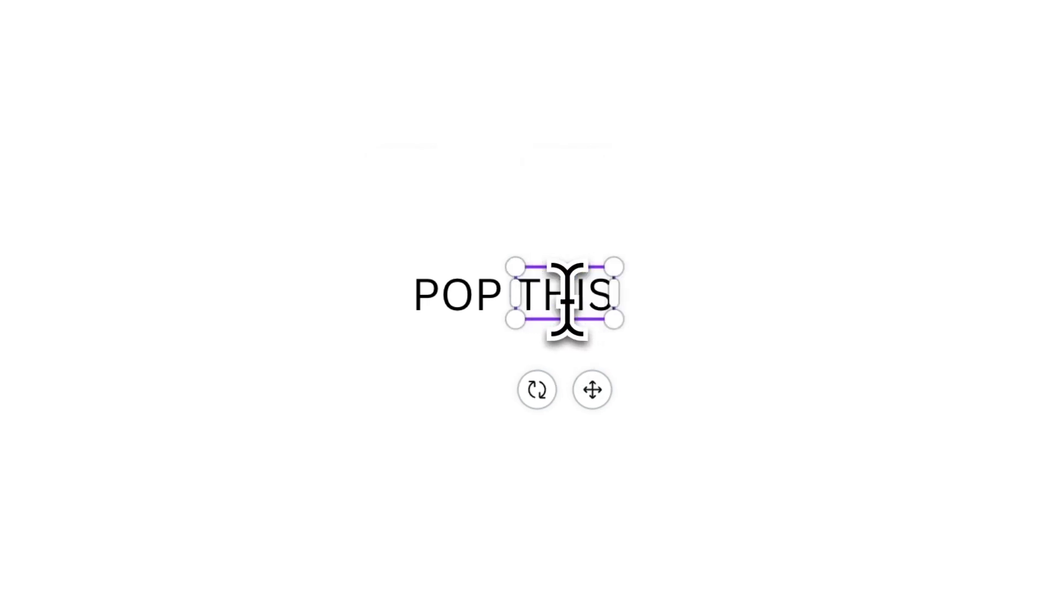
left_click(661, 333)
Set the font of both the POP and THIS texts to Segment A in the Black weight.
left_click_drag(650, 293, 451, 347)
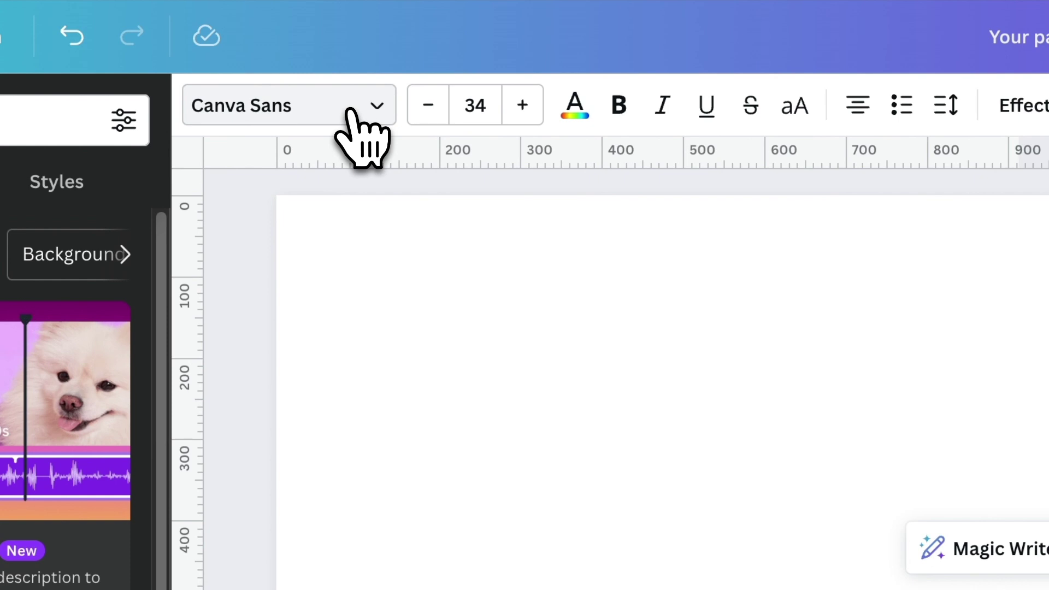
left_click(352, 118)
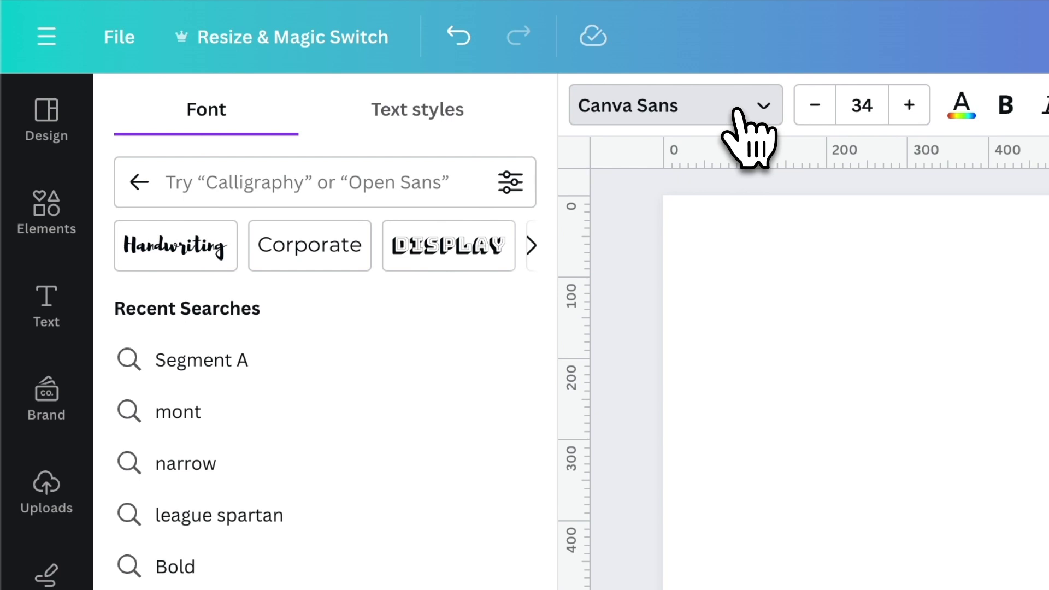
left_click(415, 183)
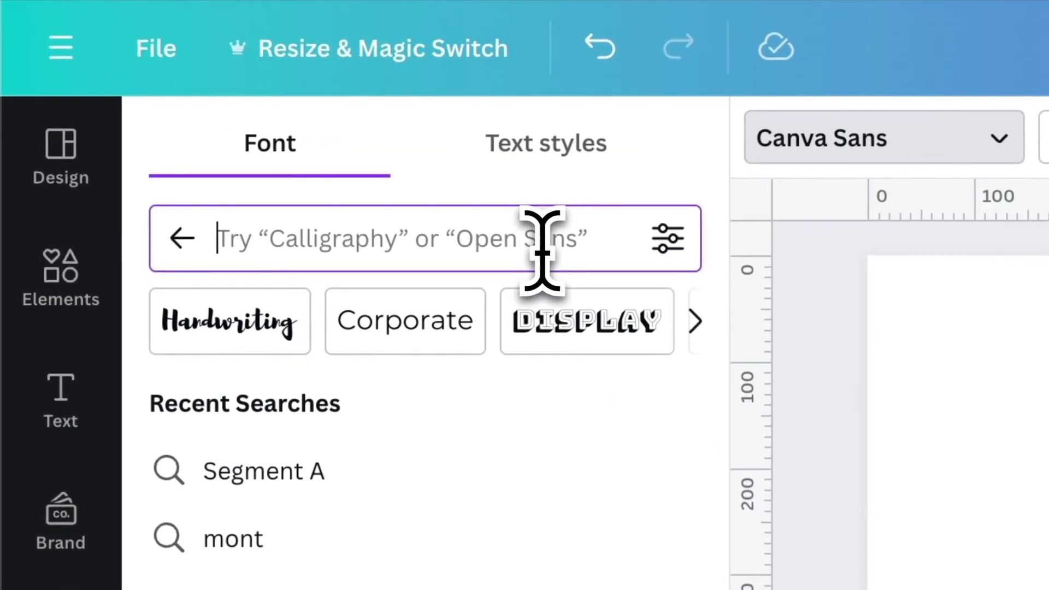
type("Segme")
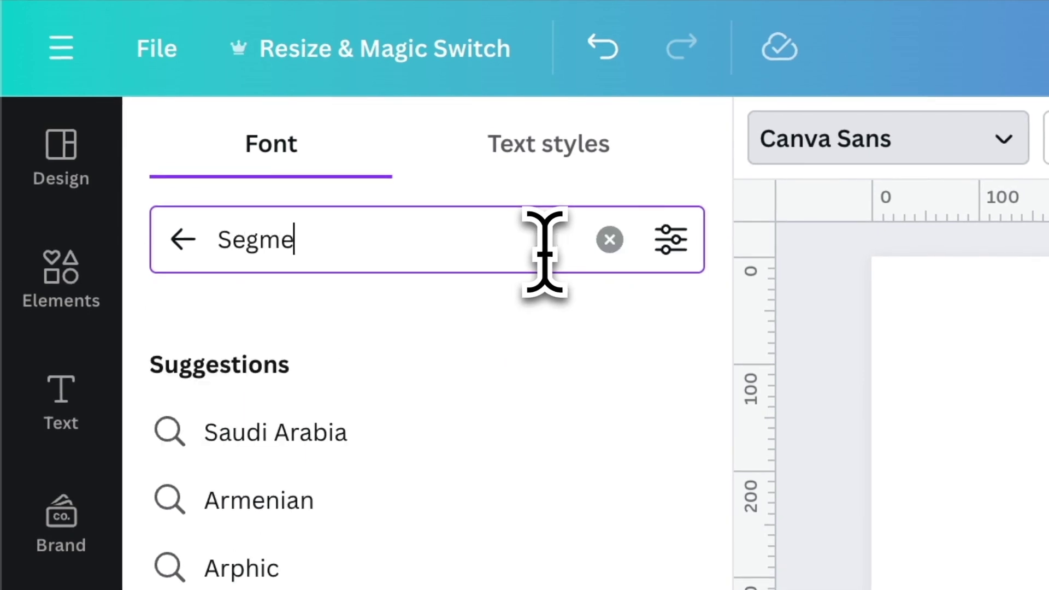
type("nt A")
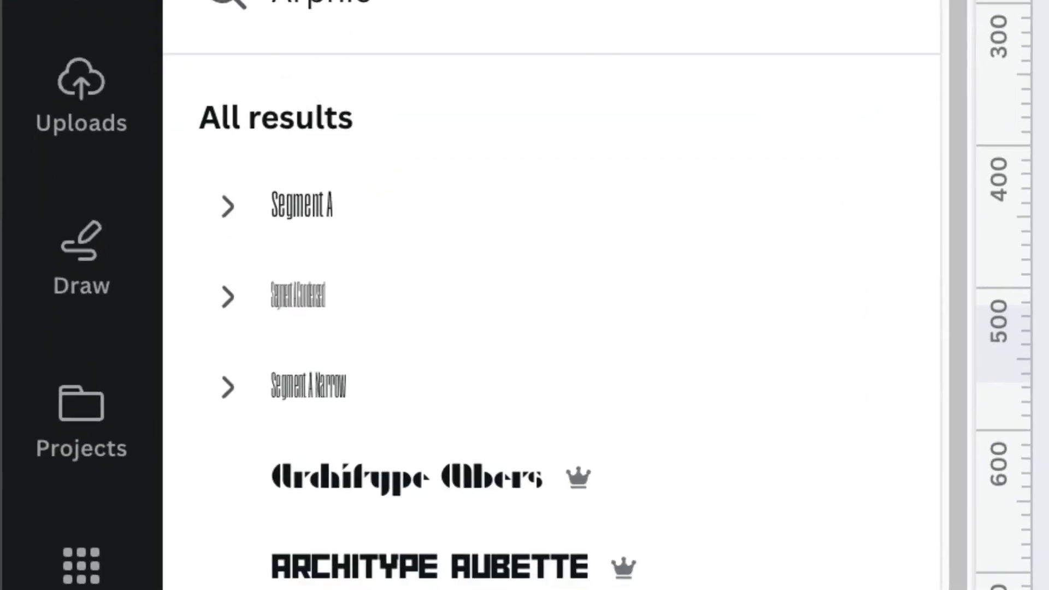
left_click(238, 205)
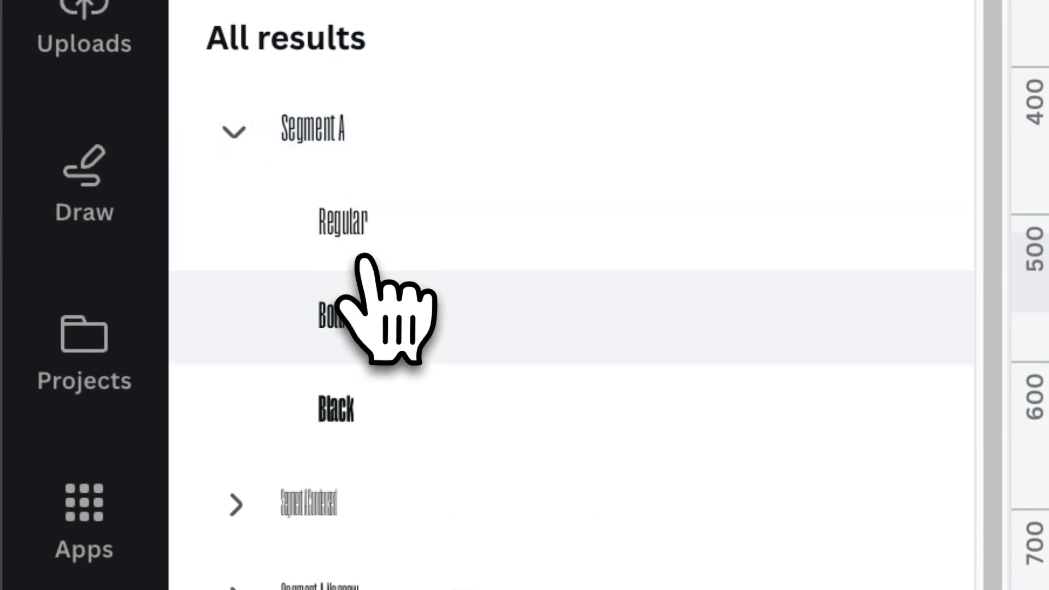
left_click(388, 422)
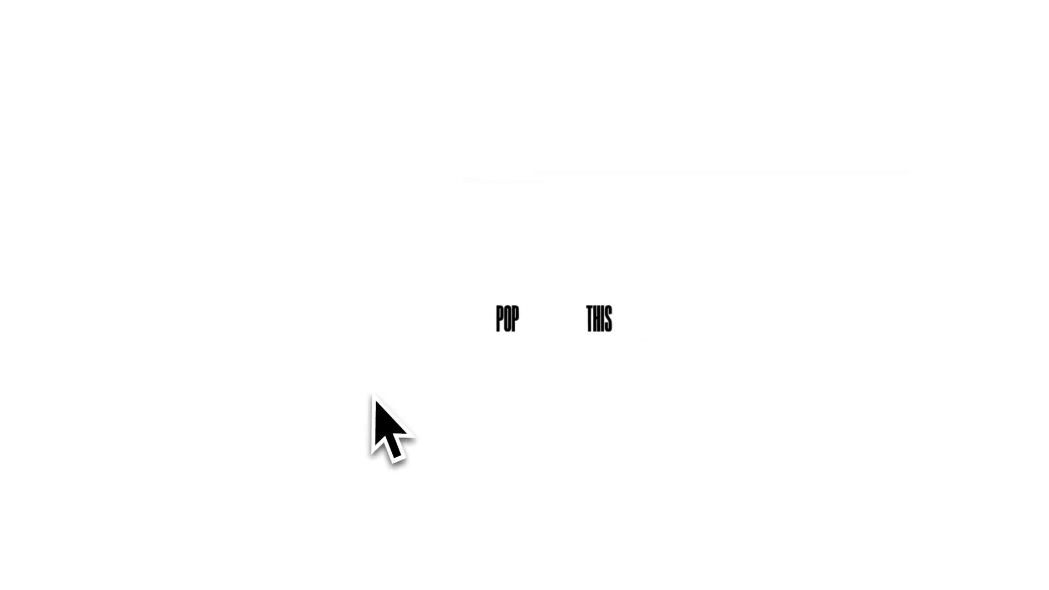
Enlarge both words together and move THIS closer to POP on the same line.
left_click_drag(394, 387, 641, 319)
left_click_drag(593, 288, 698, 241)
left_click(830, 376)
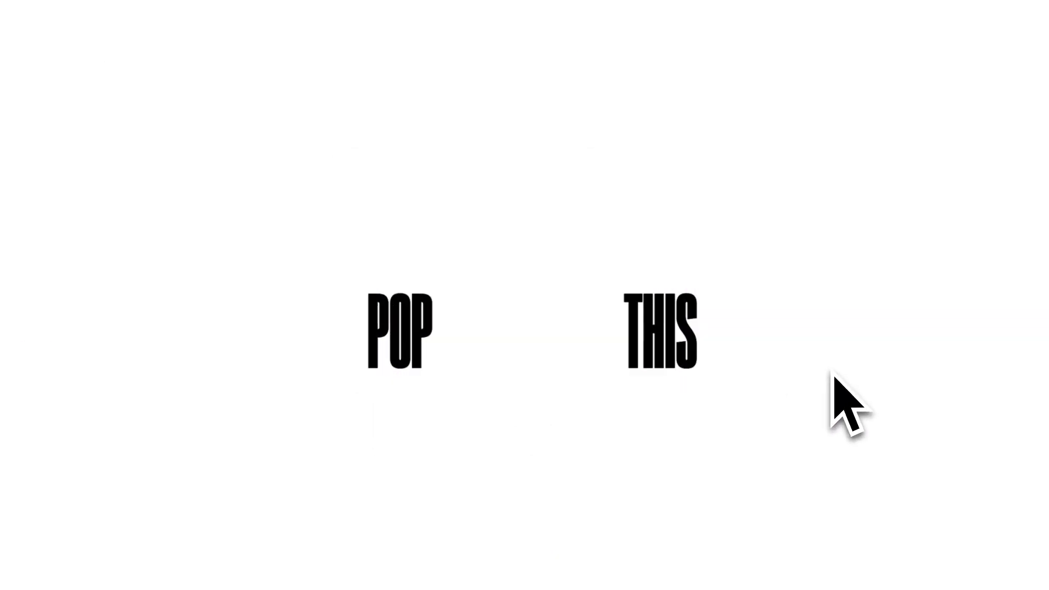
left_click_drag(697, 357, 518, 362)
Scale POP and THIS up together and move the pair upward on the page.
left_click(385, 355, "shift")
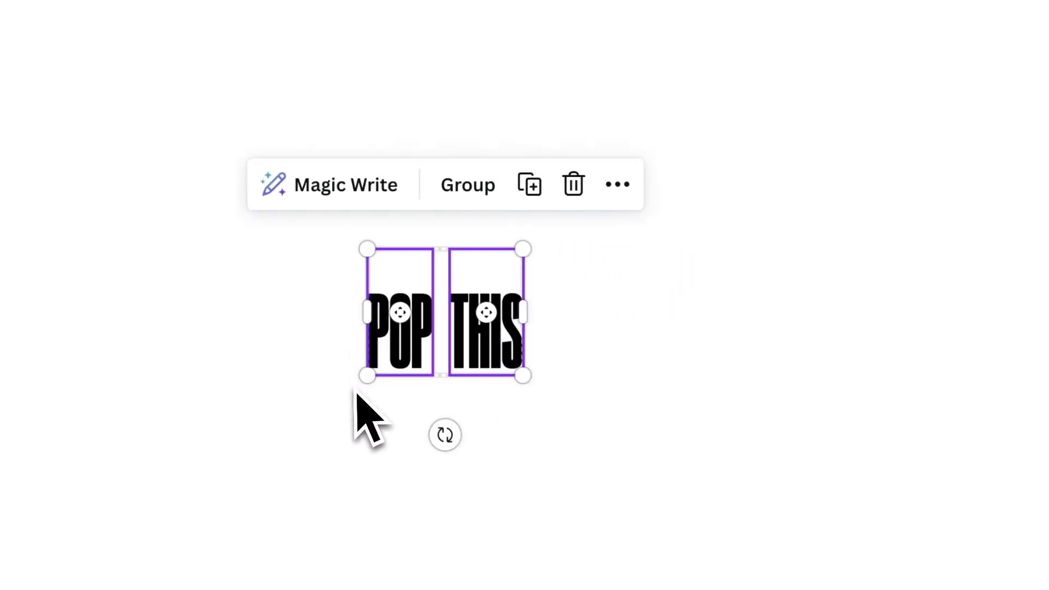
left_click_drag(523, 377, 686, 524)
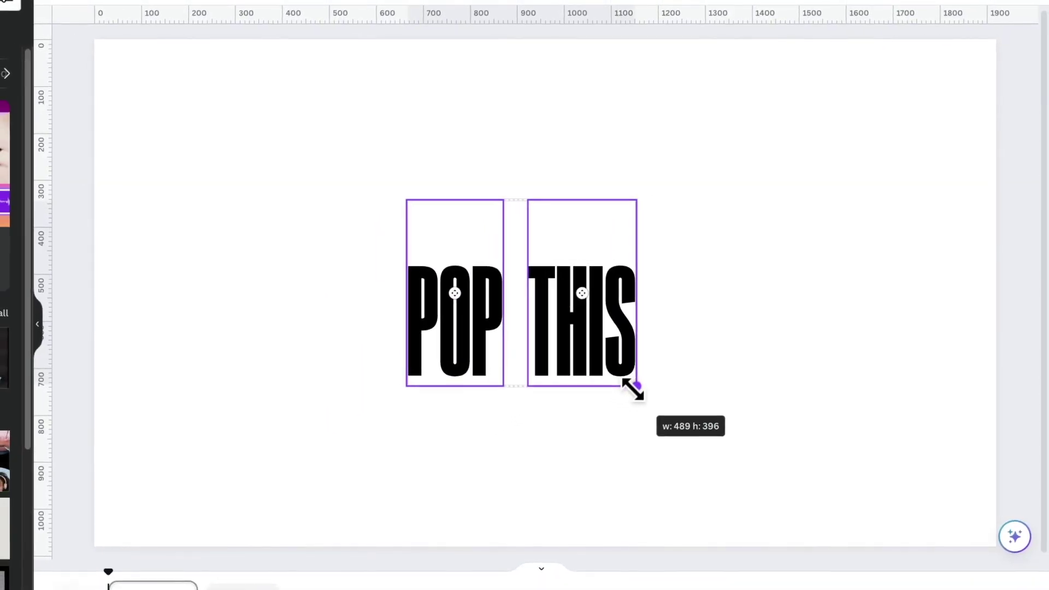
left_click_drag(634, 389, 641, 405)
left_click_drag(588, 339, 601, 290)
Center the POP and THIS pair on the page and enlarge it to about font size 380.
left_click(736, 276)
left_click_drag(735, 276, 484, 321)
left_click_drag(615, 299, 627, 325)
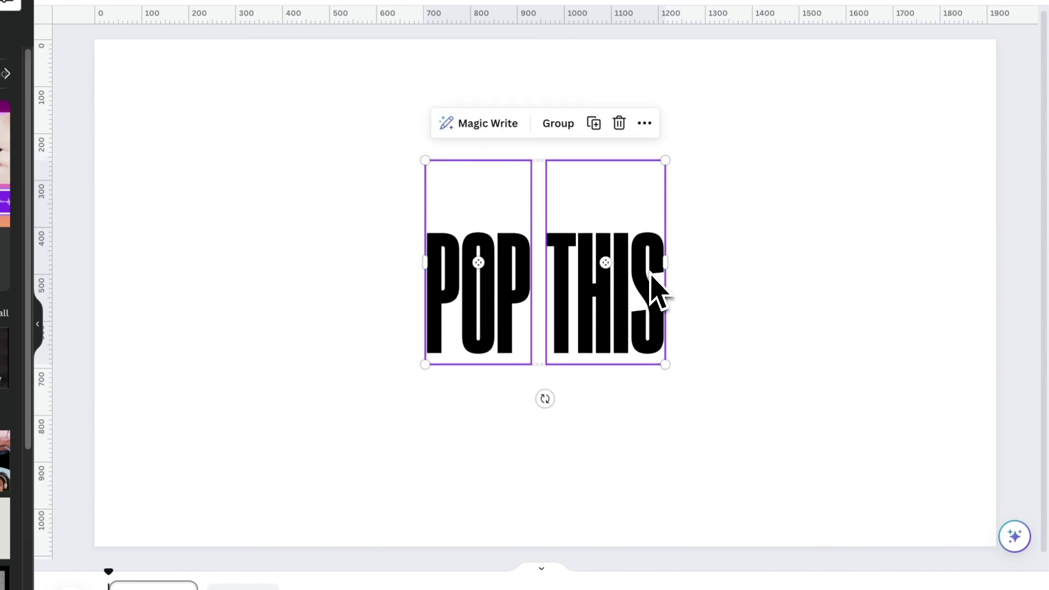
left_click_drag(666, 159, 711, 120)
left_click_drag(671, 273, 664, 271)
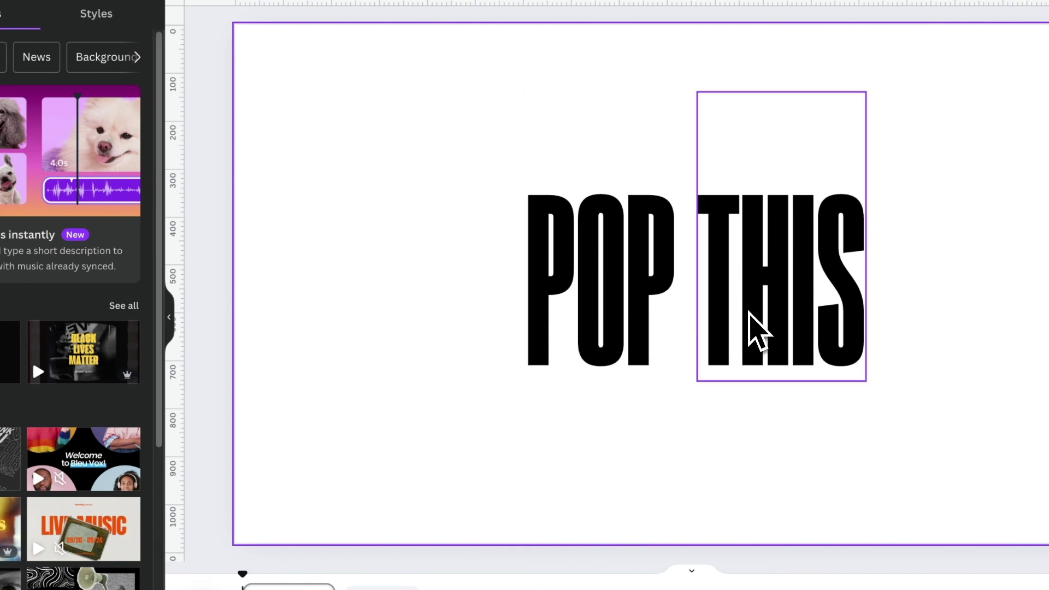
Change the text color of both words to the default gray #a6a6a6.
left_click_drag(505, 301, 776, 342)
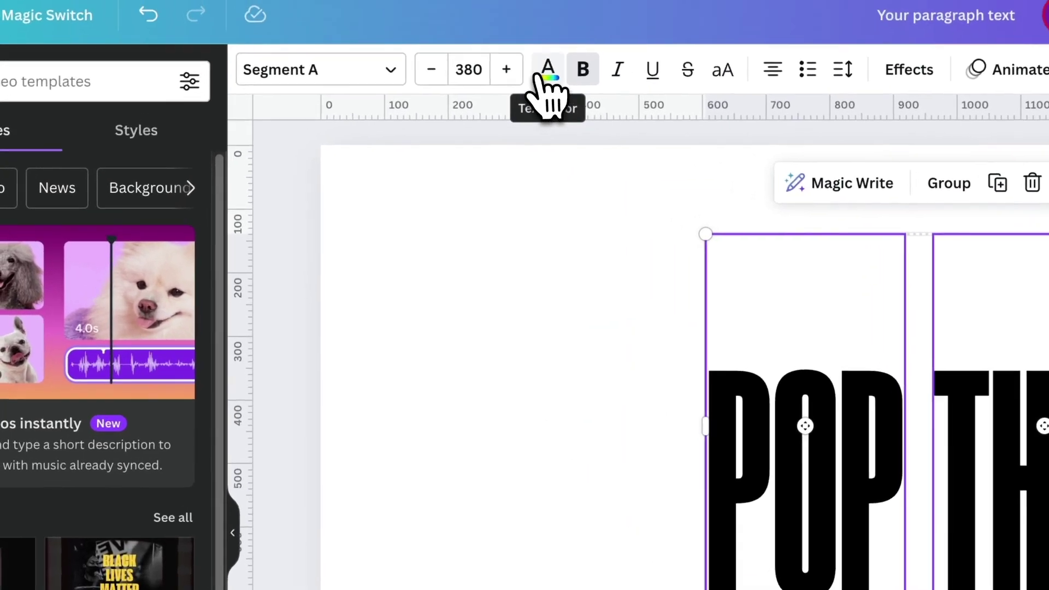
left_click(548, 68)
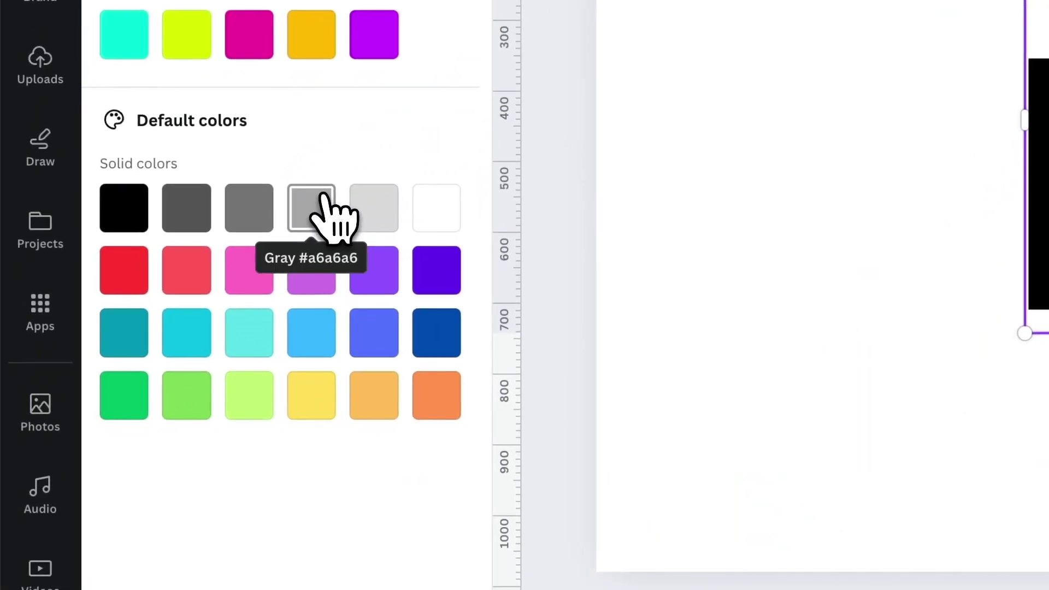
left_click(78, 531)
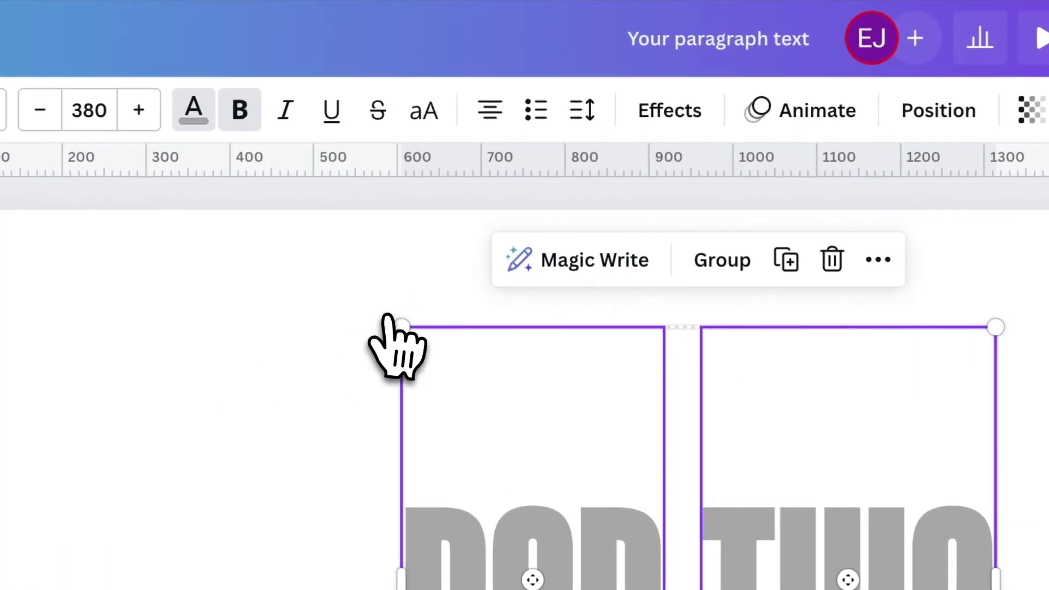
Apply the Outline text effect to both words with a black outline and a thickness of 0.
left_click(648, 143)
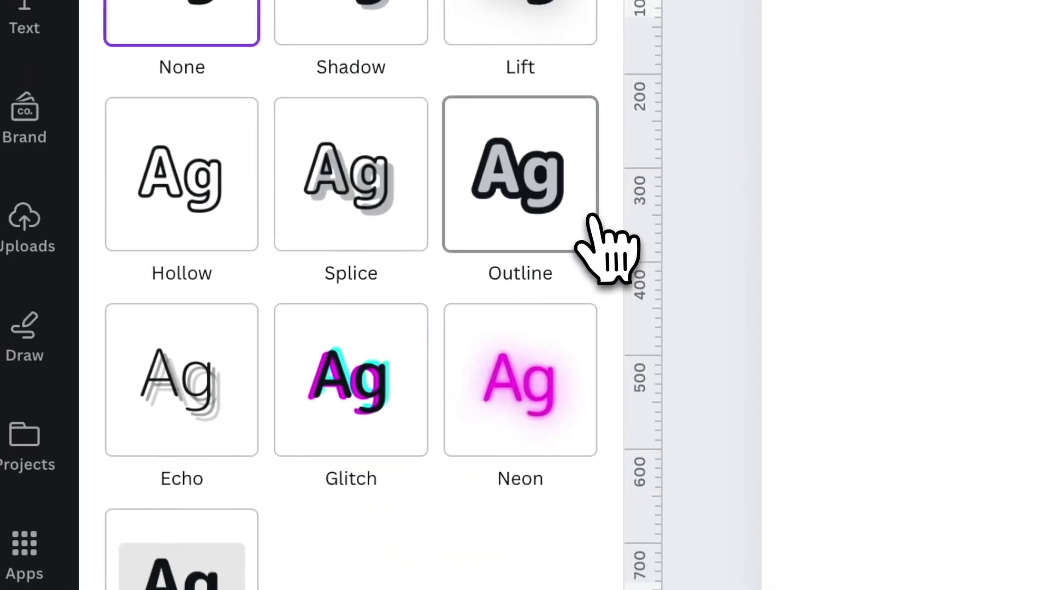
left_click(601, 213)
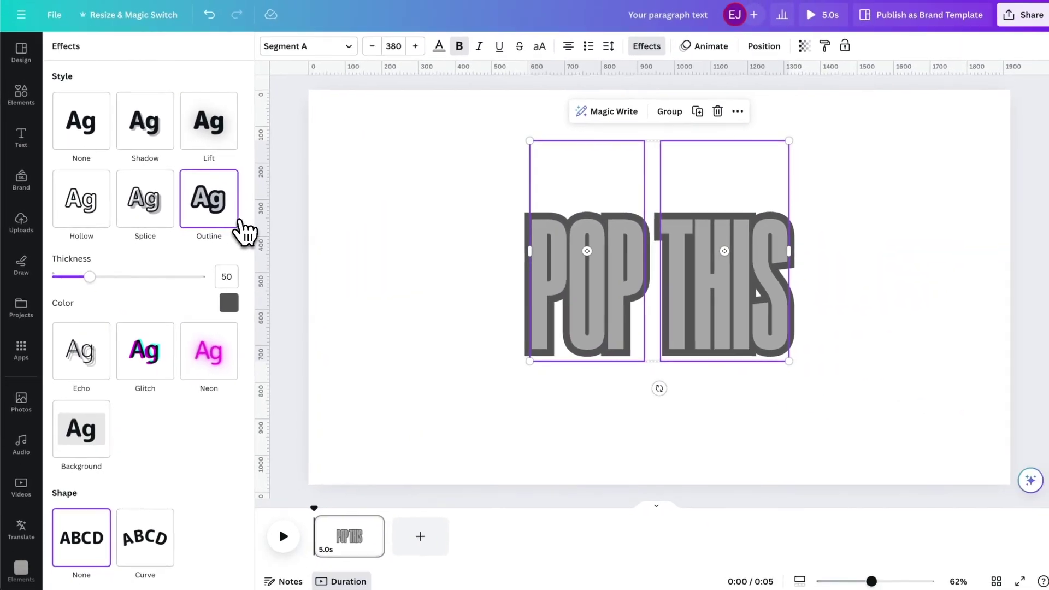
left_click(227, 302)
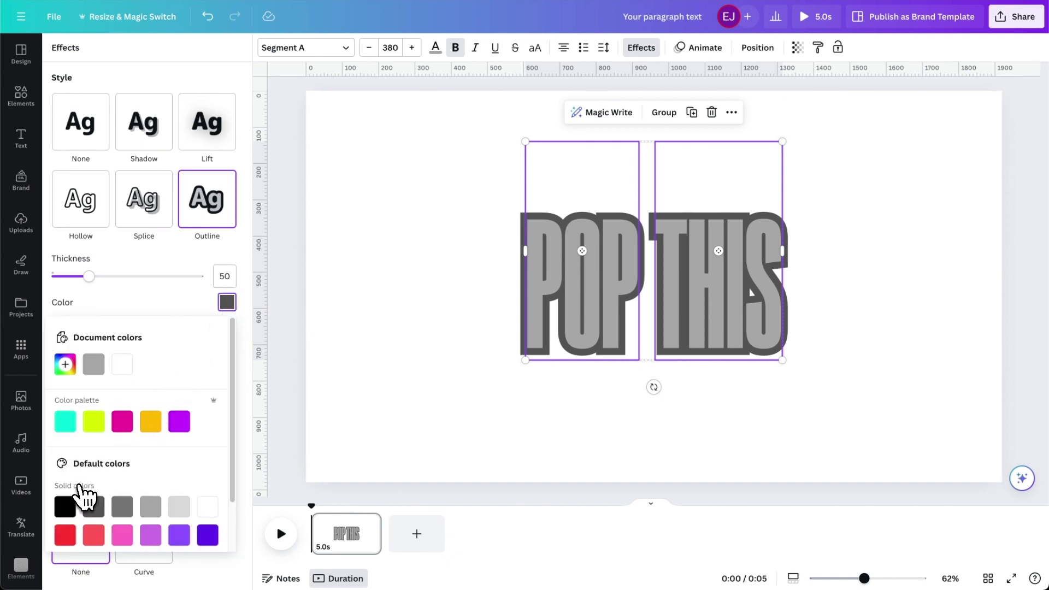
left_click(75, 503)
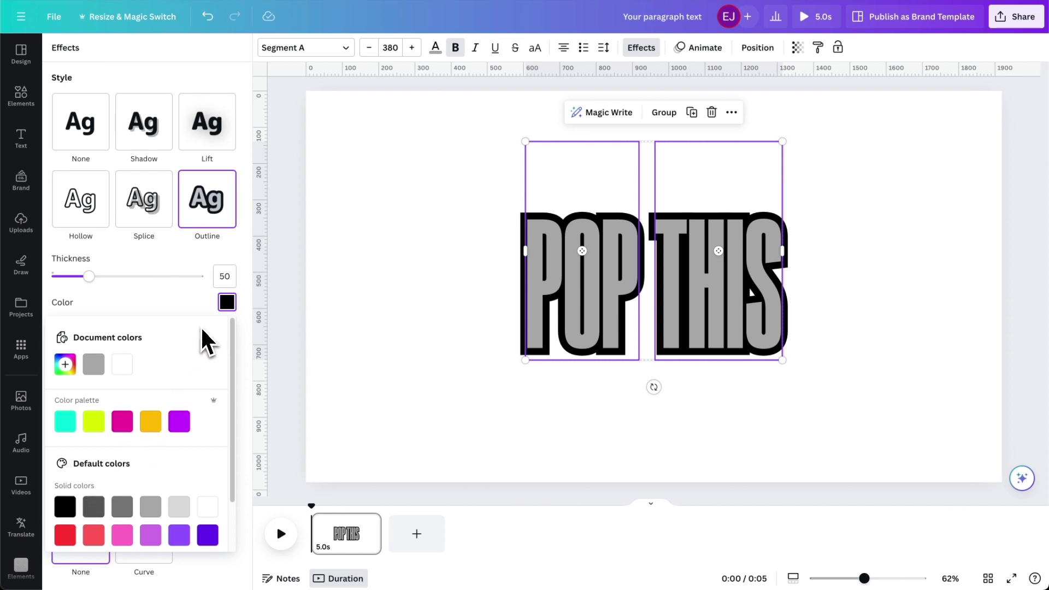
left_click(221, 302)
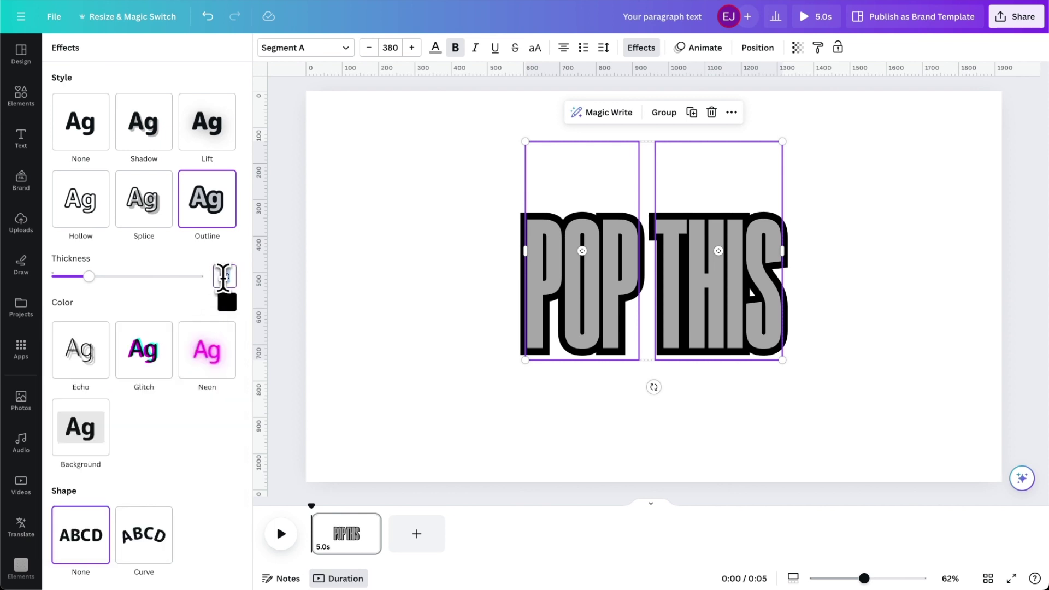
type("0")
Move THIS left until it nearly touches POP, and place a duplicate of the word pair directly below the original.
left_click(729, 347)
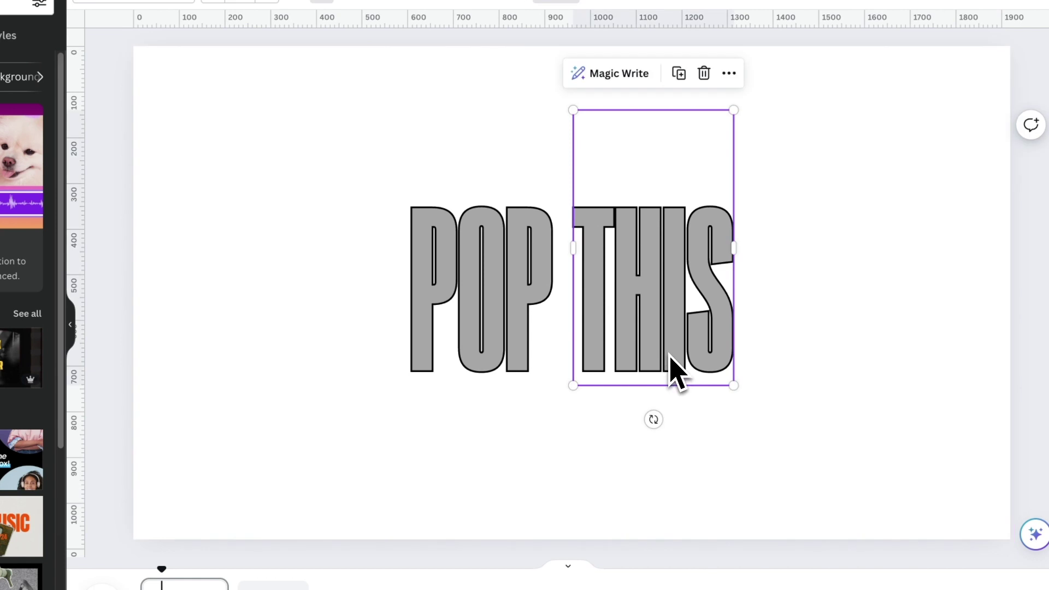
left_click_drag(668, 353, 656, 354)
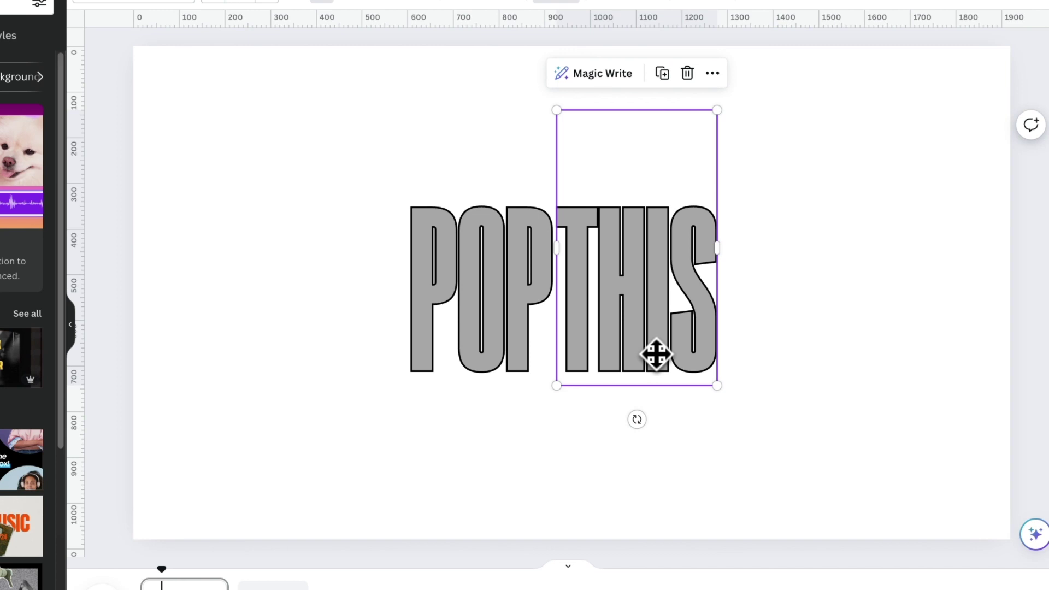
left_click_drag(484, 453, 653, 336)
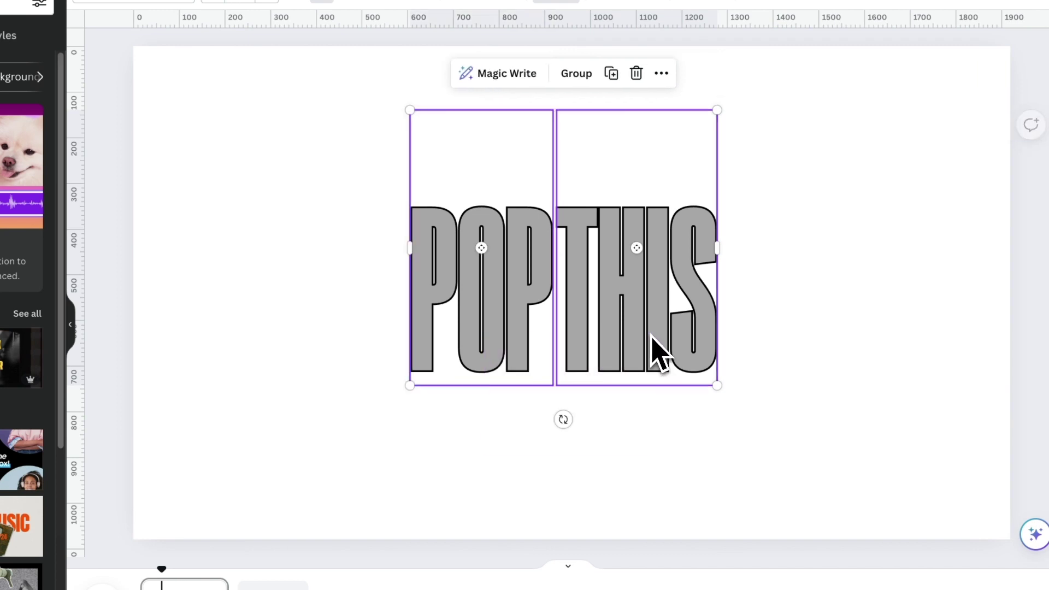
right_click(656, 325)
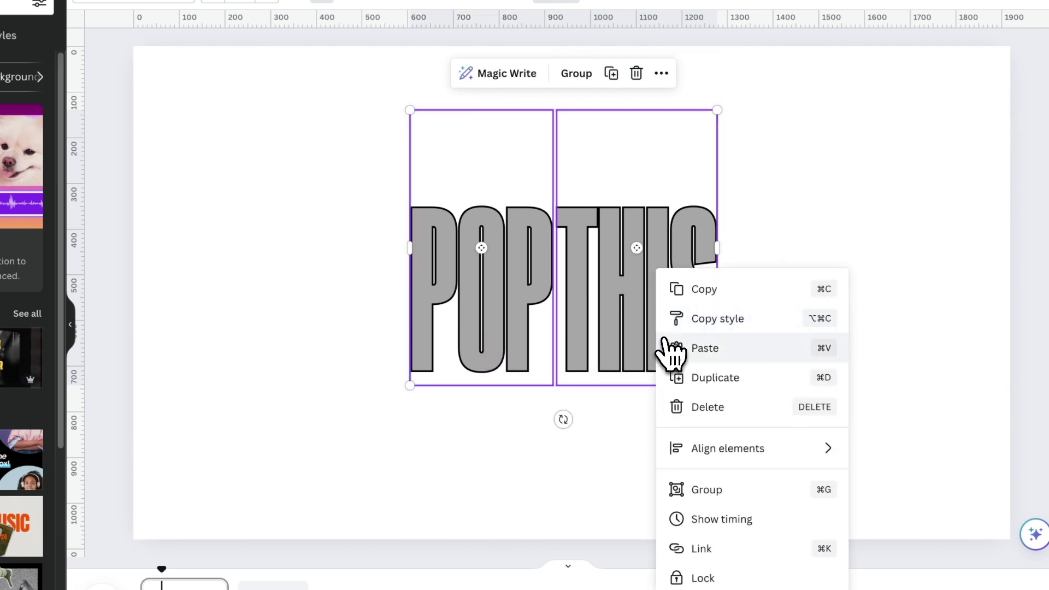
left_click(710, 379)
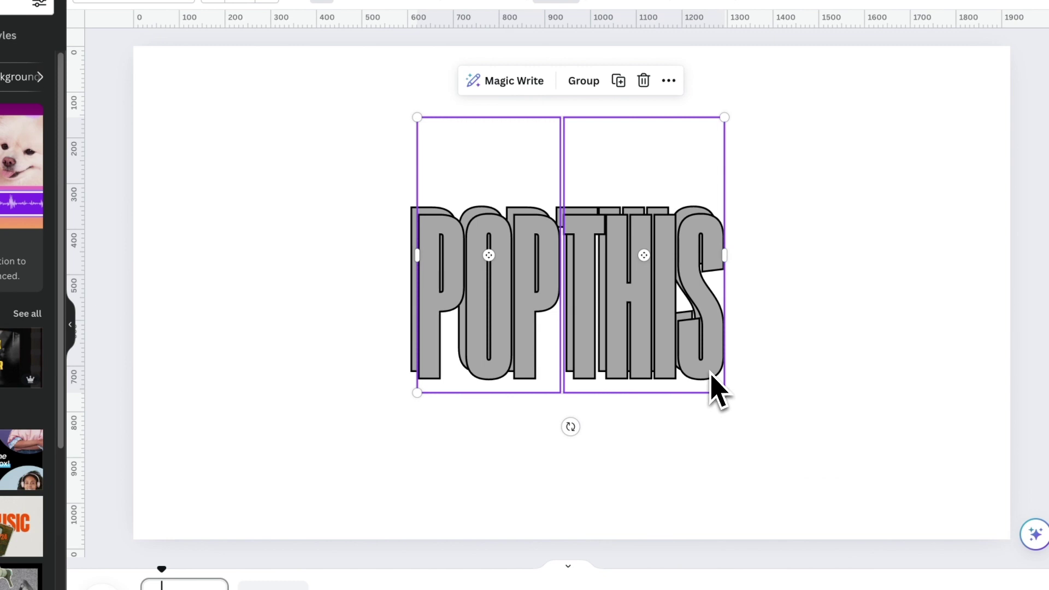
left_click_drag(686, 311, 677, 492)
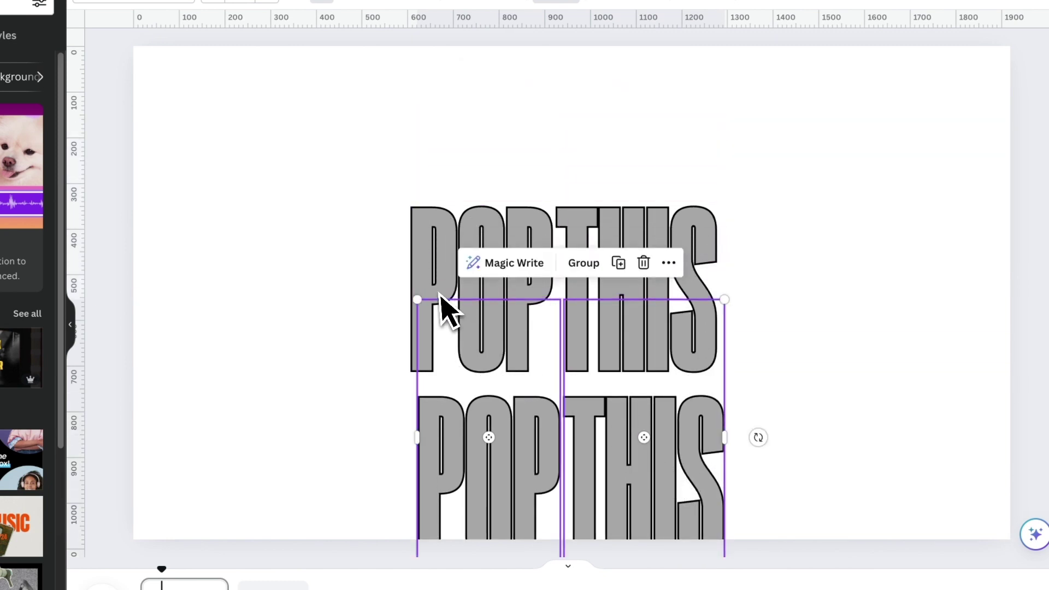
Move the original POP THIS pair to the right side of the page and its duplicate to the left, level with it.
left_click_drag(324, 197, 707, 246)
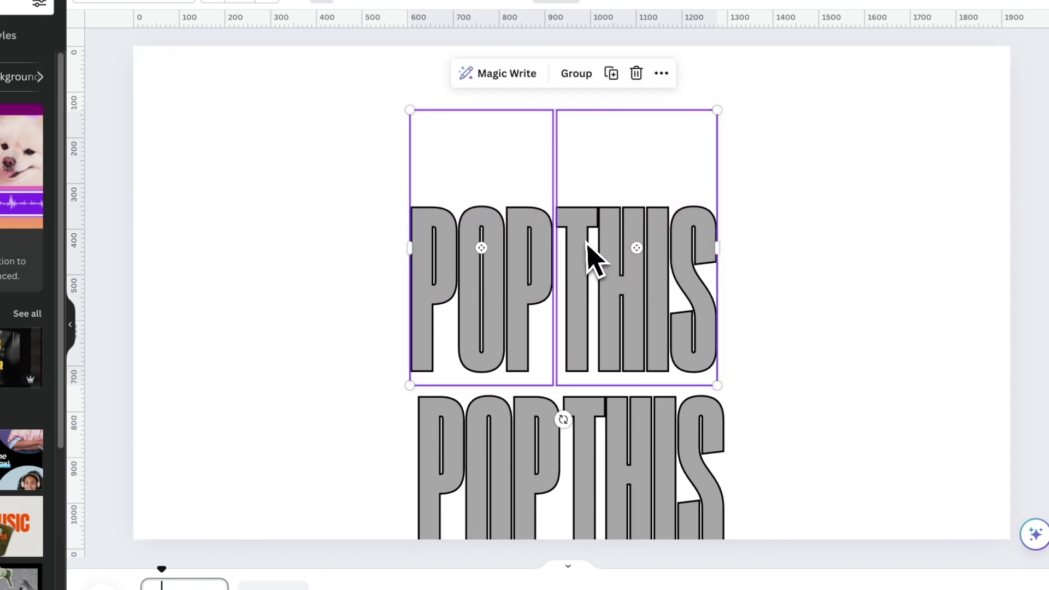
left_click_drag(535, 241, 779, 241)
left_click_drag(354, 407, 589, 414)
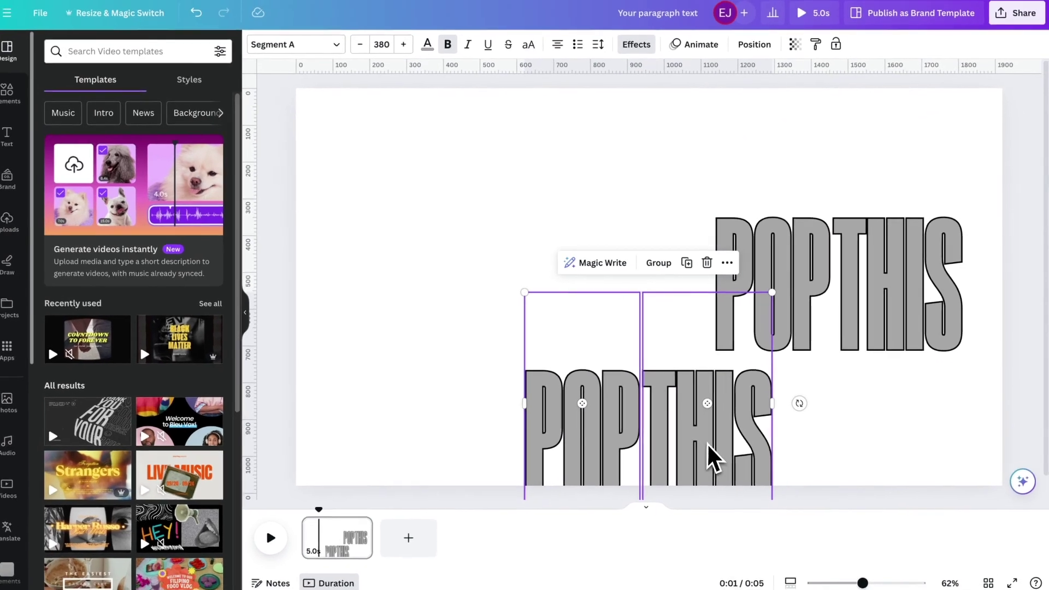
left_click_drag(668, 383, 590, 290)
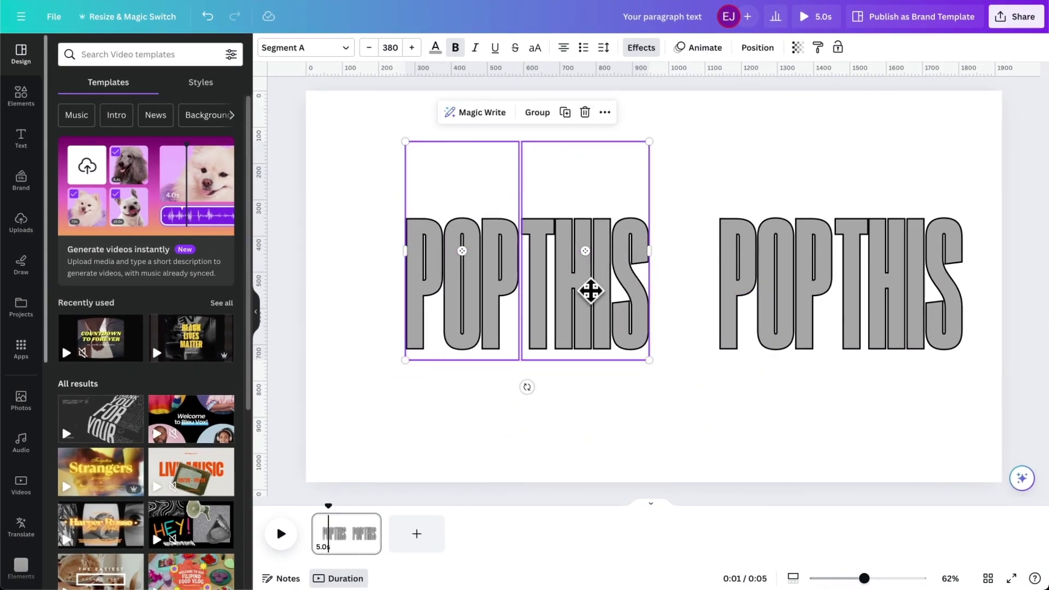
left_click(645, 425)
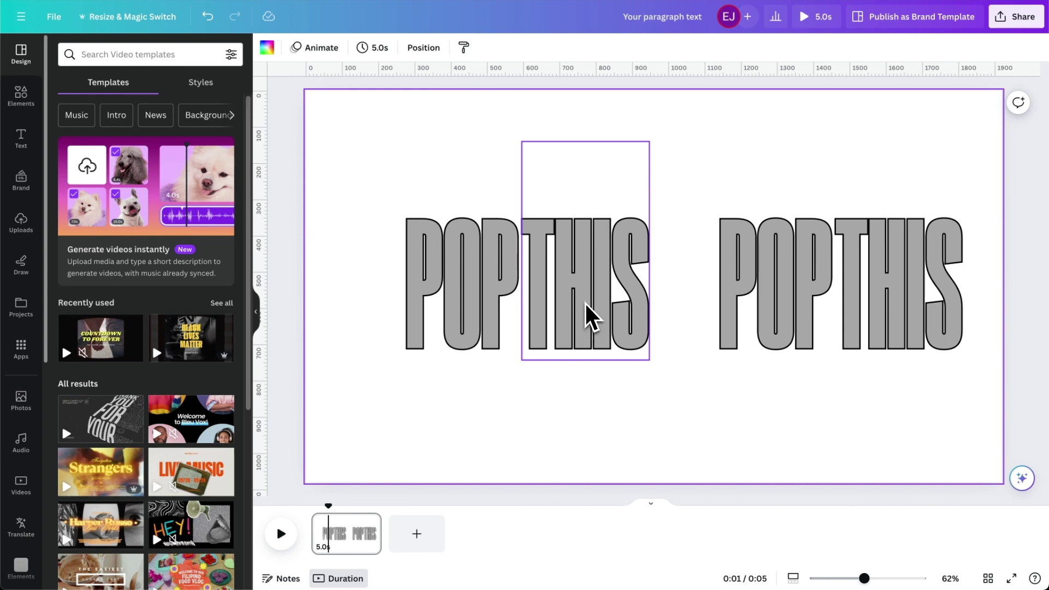
Change the text color of the left POP THIS pair to black #000000.
left_click_drag(355, 287, 573, 327)
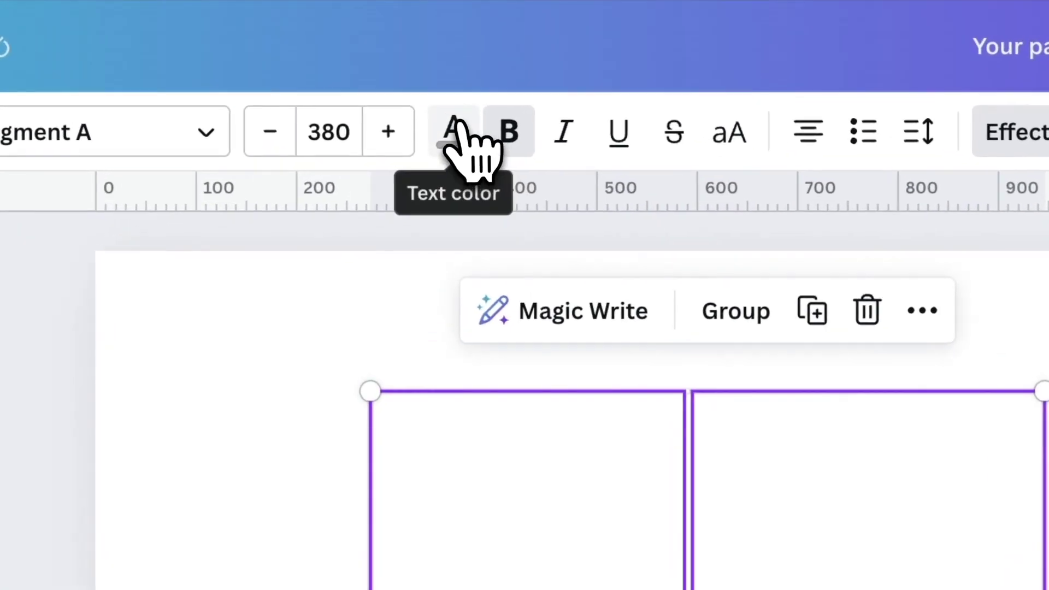
left_click(436, 47)
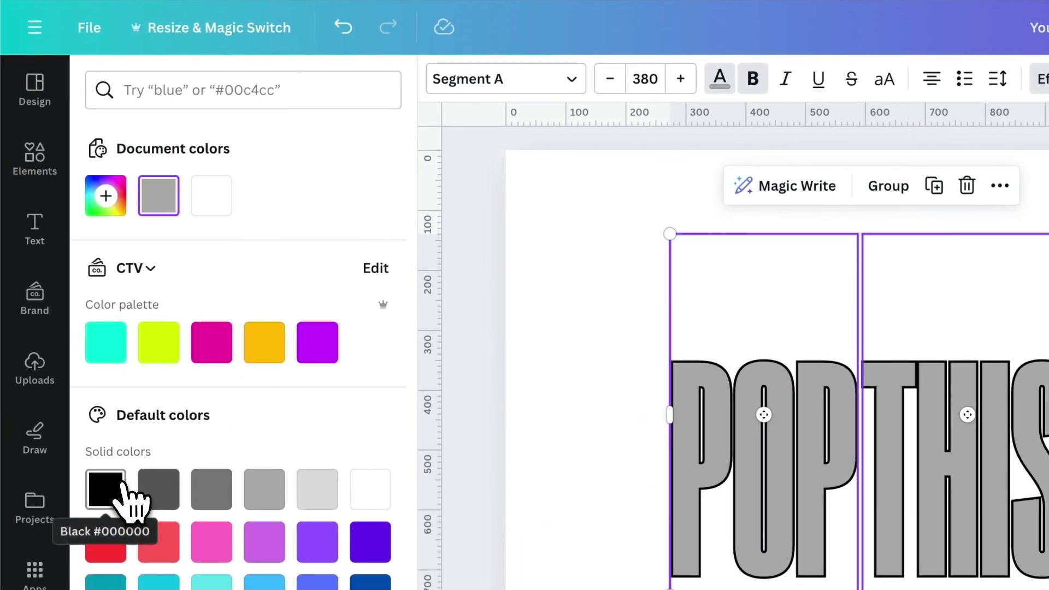
left_click(105, 489)
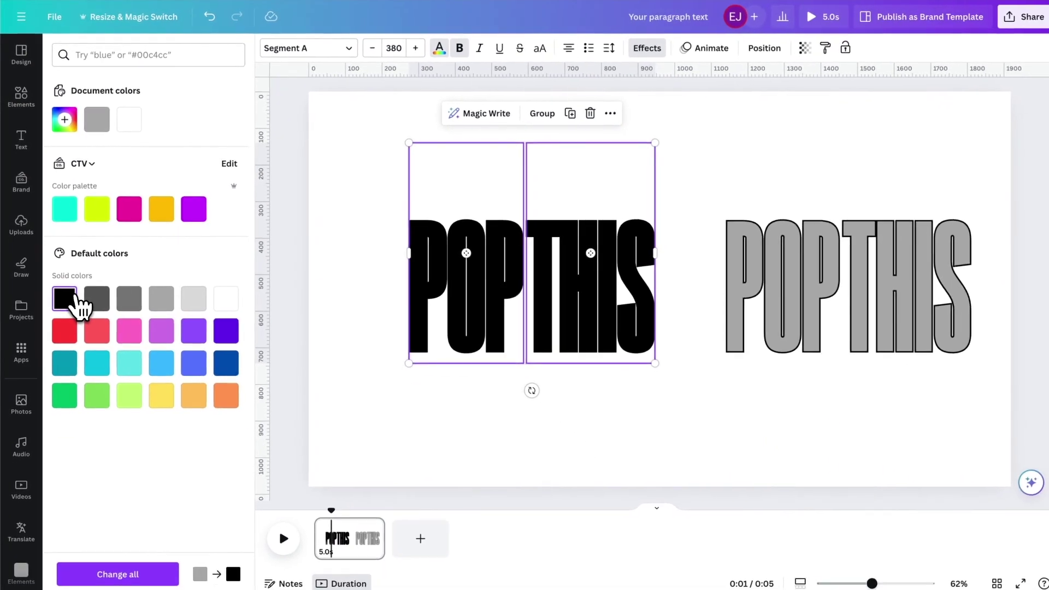
Move the gray outlined POP and THIS layers above the black POP and THIS layers.
left_click_drag(687, 437, 869, 304)
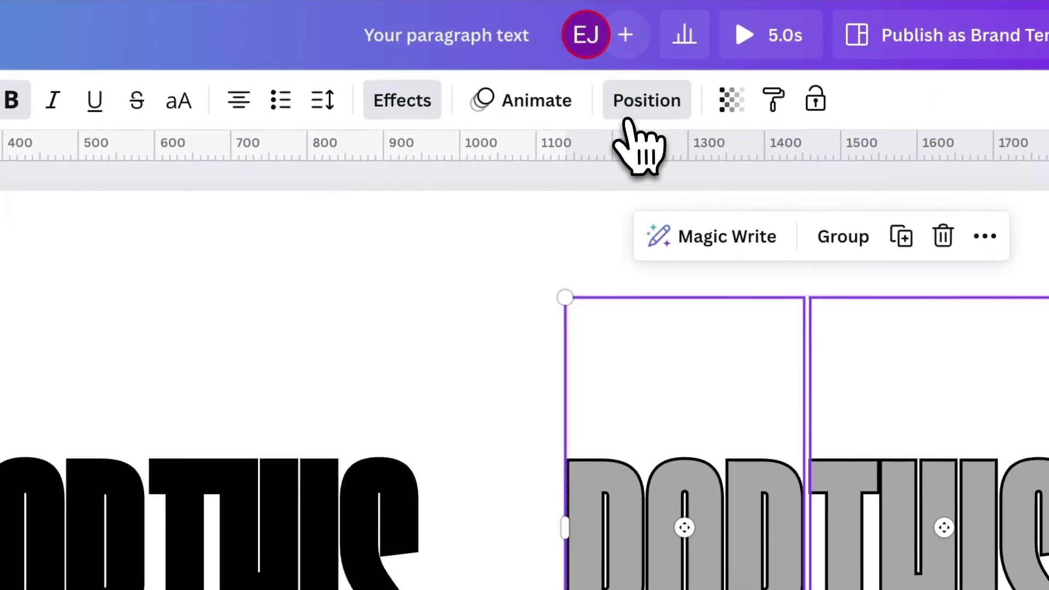
left_click(653, 116)
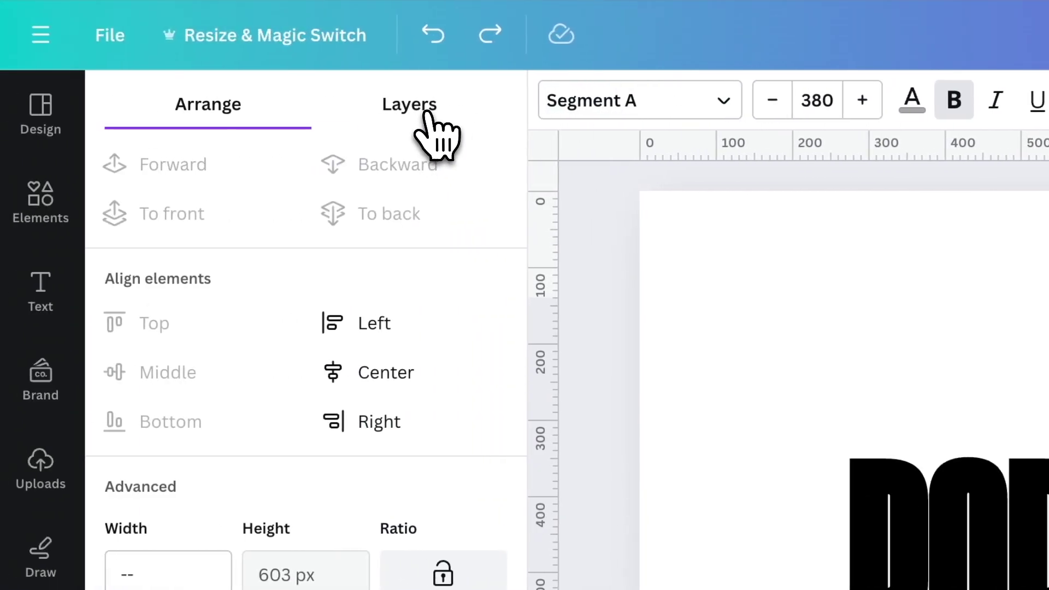
left_click(428, 113)
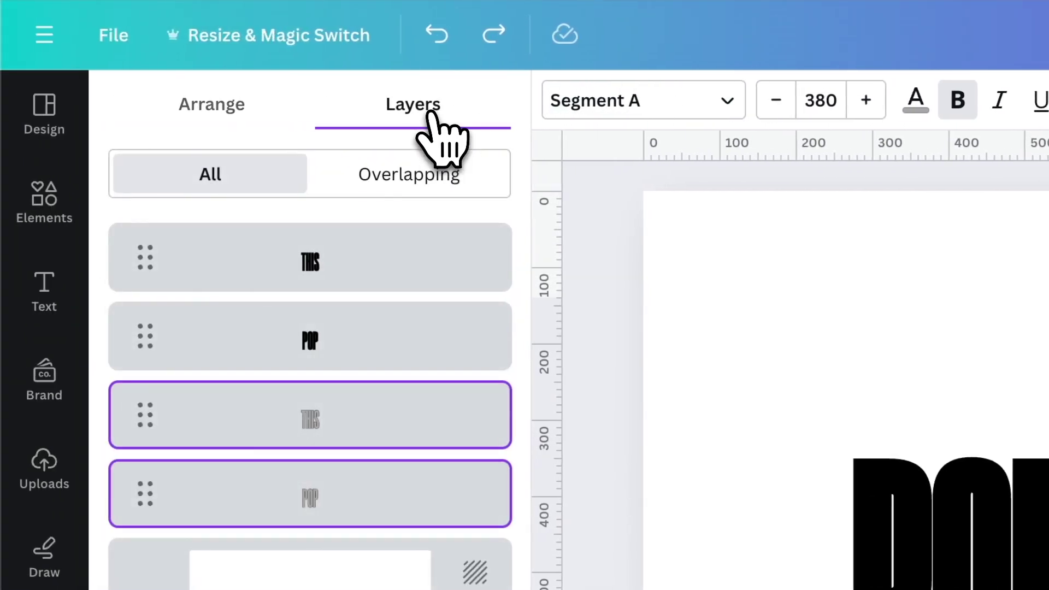
mouse_move(475, 418)
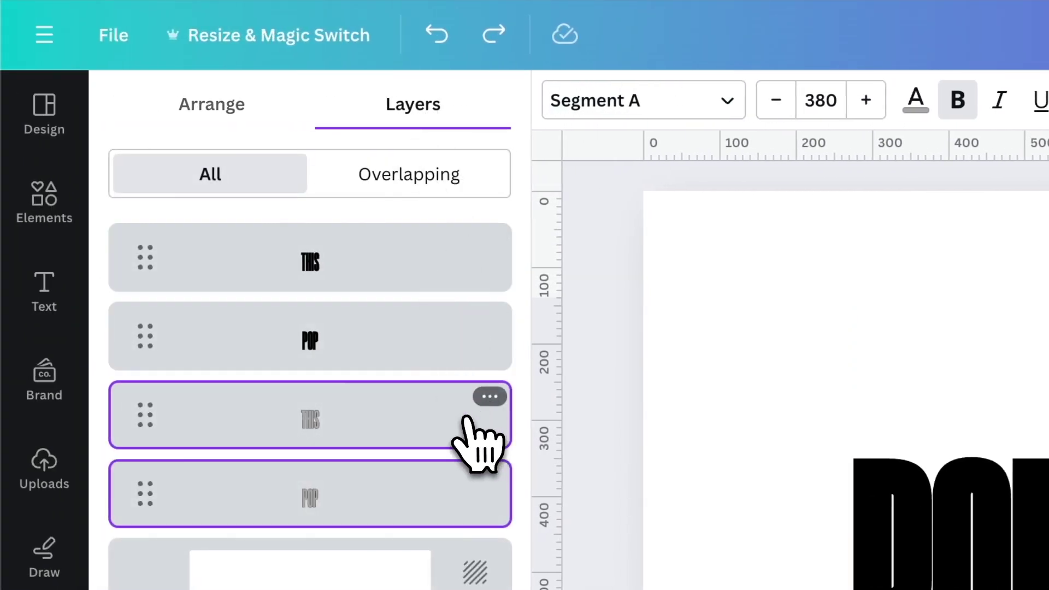
left_click_drag(463, 429, 462, 253)
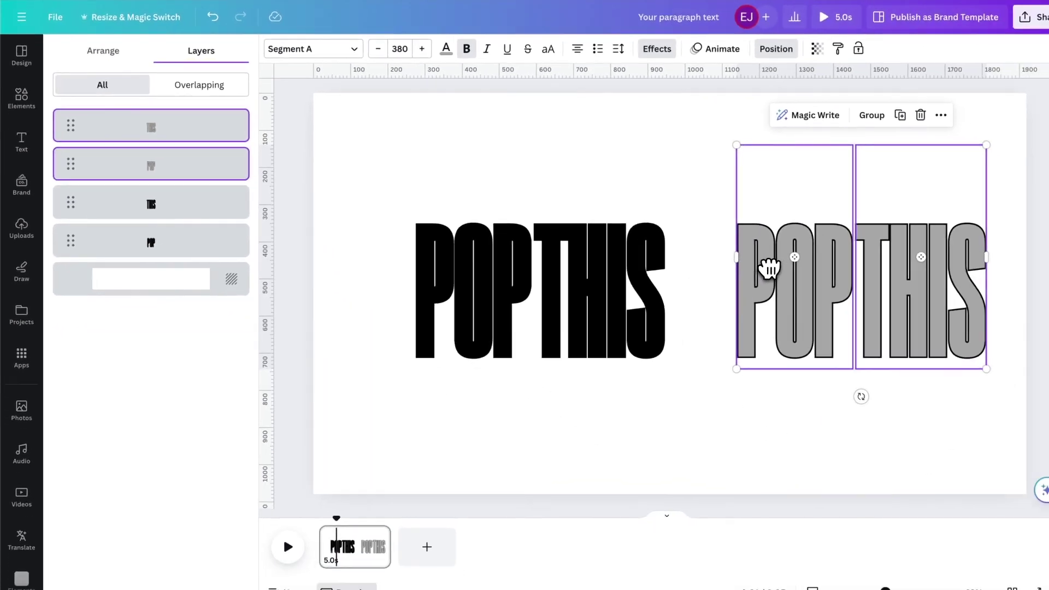
Place the gray outlined pair over the black pair and center the stacked words horizontally on the page.
left_click_drag(766, 263, 446, 262)
left_click_drag(322, 139, 697, 315)
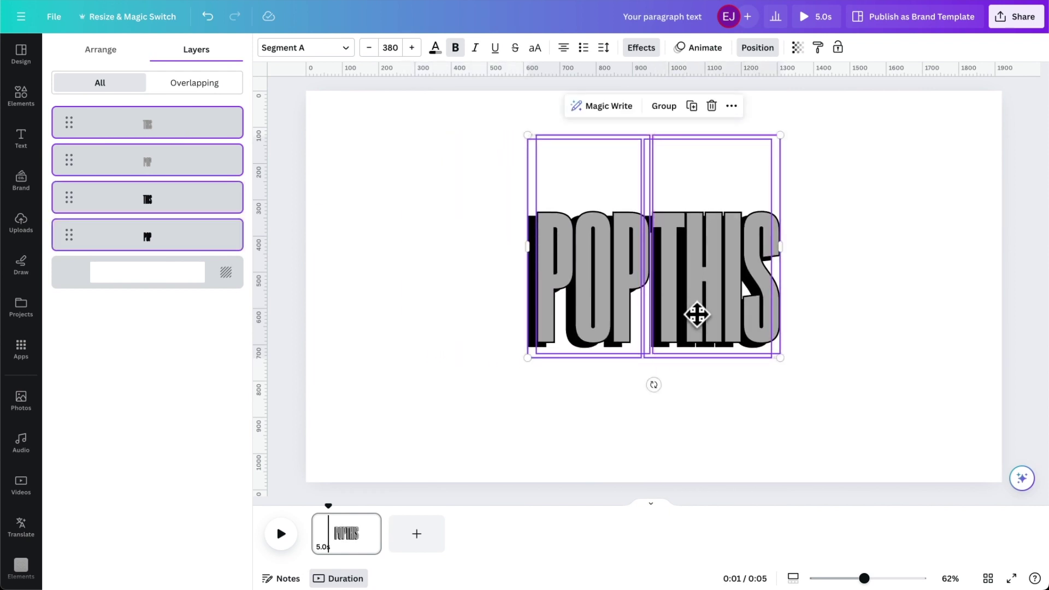
Shift the gray pair slightly down and left over the black pair, leaving a thin black shadow along the letters' left and lower edges.
left_click_drag(868, 580, 886, 581)
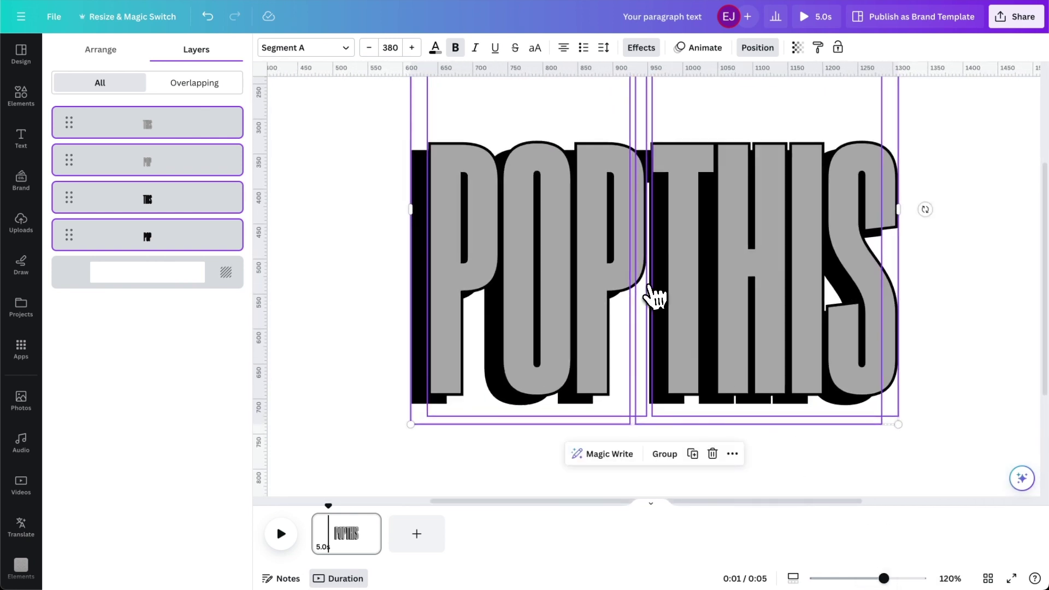
left_click(374, 214)
left_click(527, 219)
left_click(703, 221, "shift")
left_click_drag(702, 213, 694, 212)
left_click(694, 213)
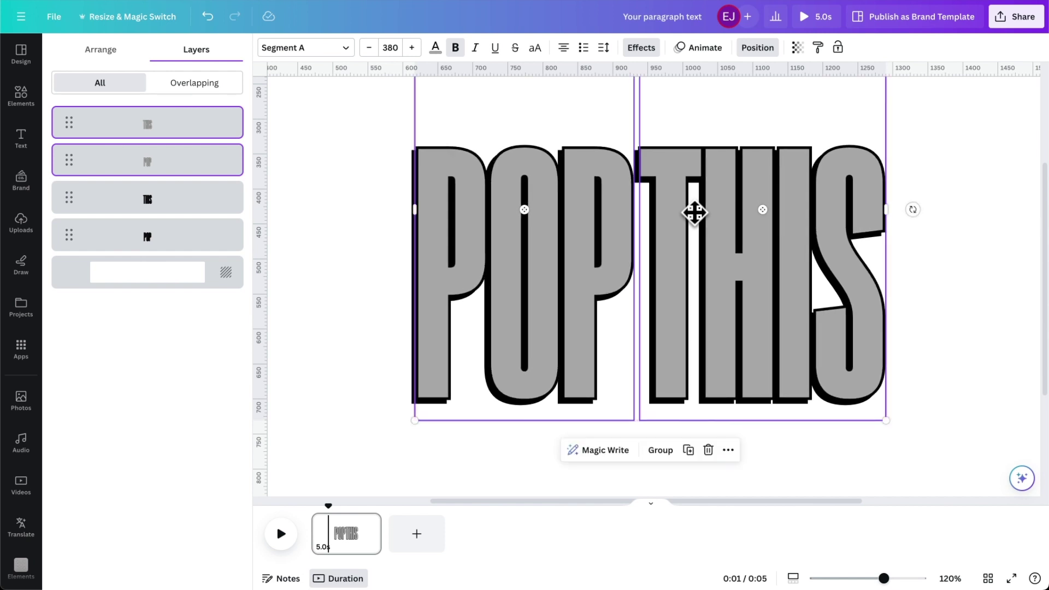
Enlarge all four stacked words together to about font size 622 and center them on the page.
left_click_drag(844, 326, 499, 361)
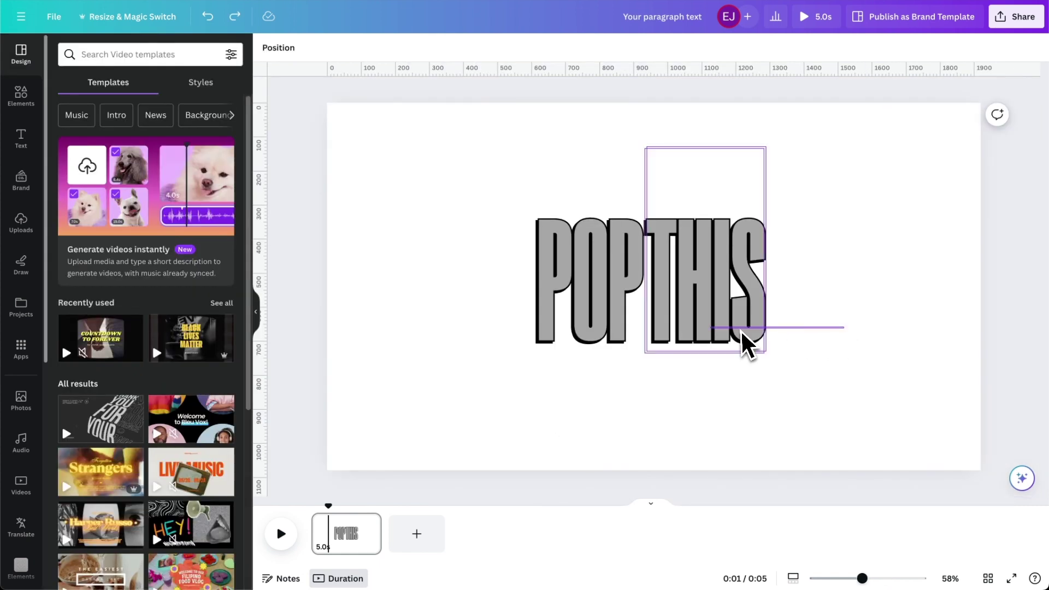
left_click_drag(767, 148, 859, 101)
left_click_drag(760, 235, 759, 222)
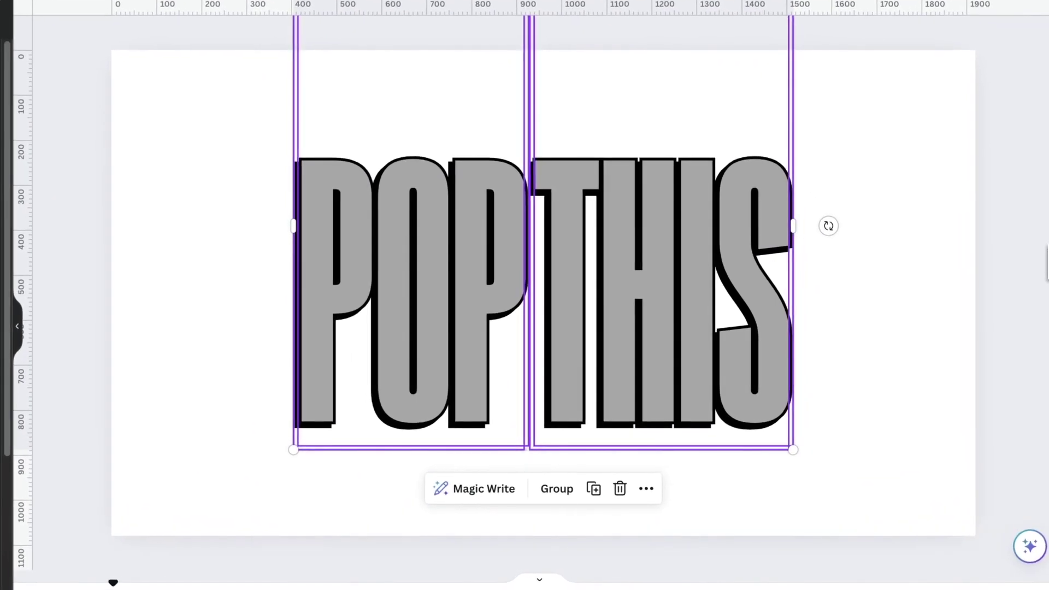
Add a square shape, shrink it to a small horizontal bar, and fill it with black.
left_click(868, 404)
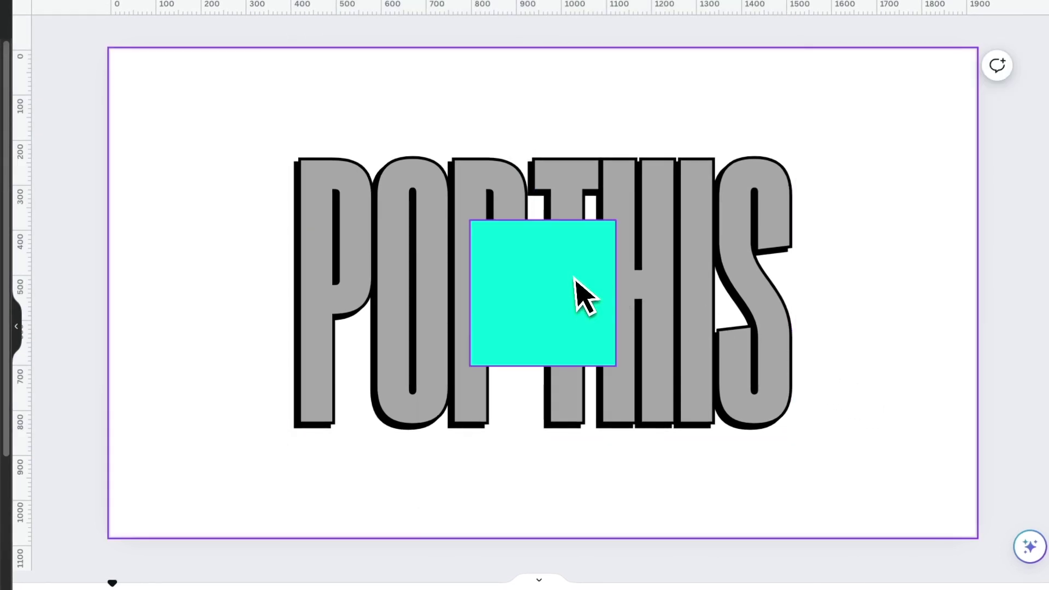
left_click(546, 293)
left_click_drag(613, 358, 567, 306)
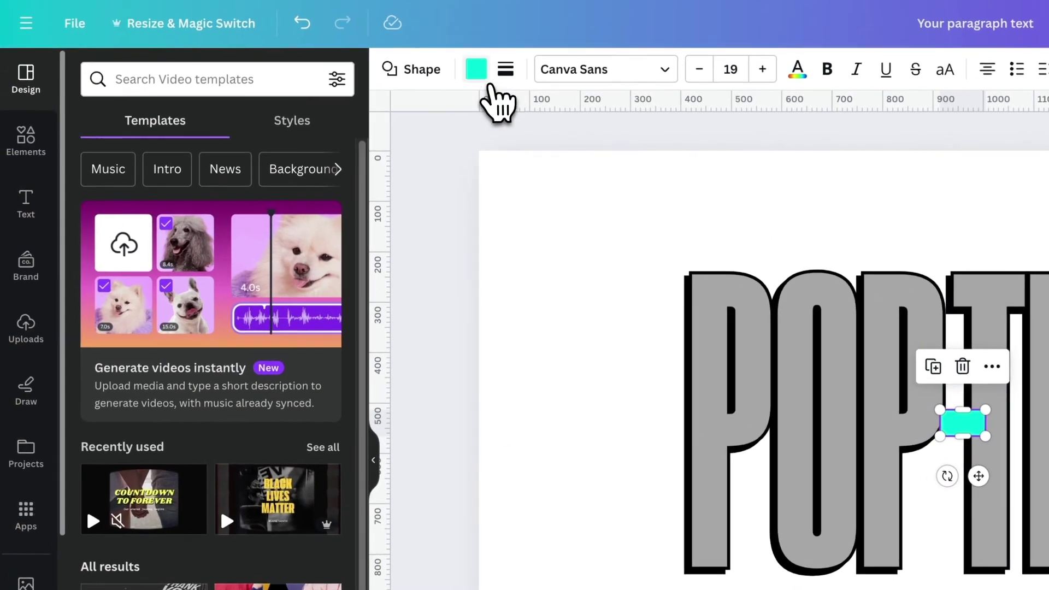
left_click(417, 52)
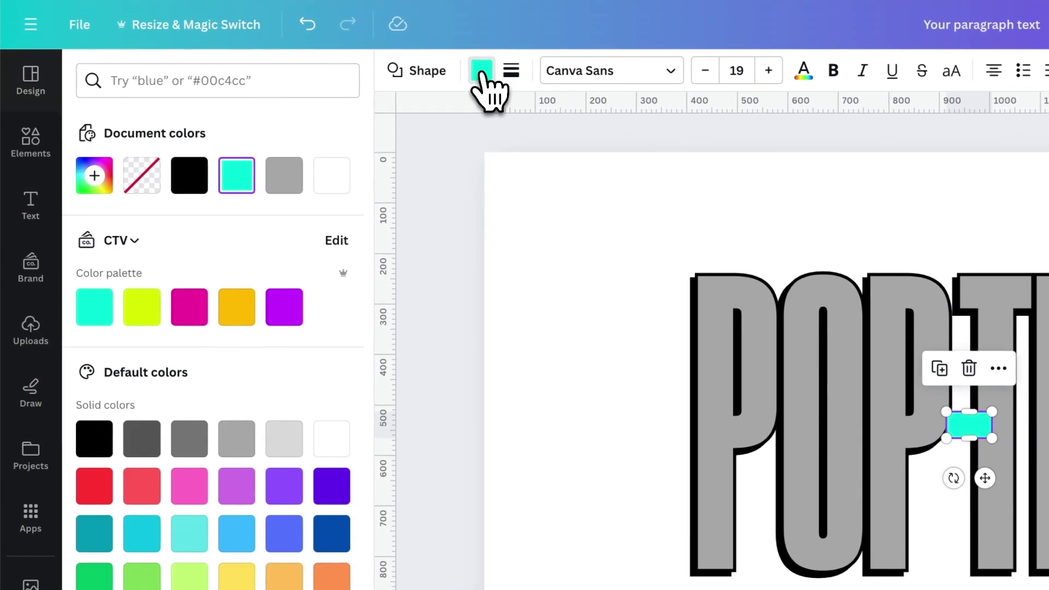
left_click(196, 174)
left_click(978, 425)
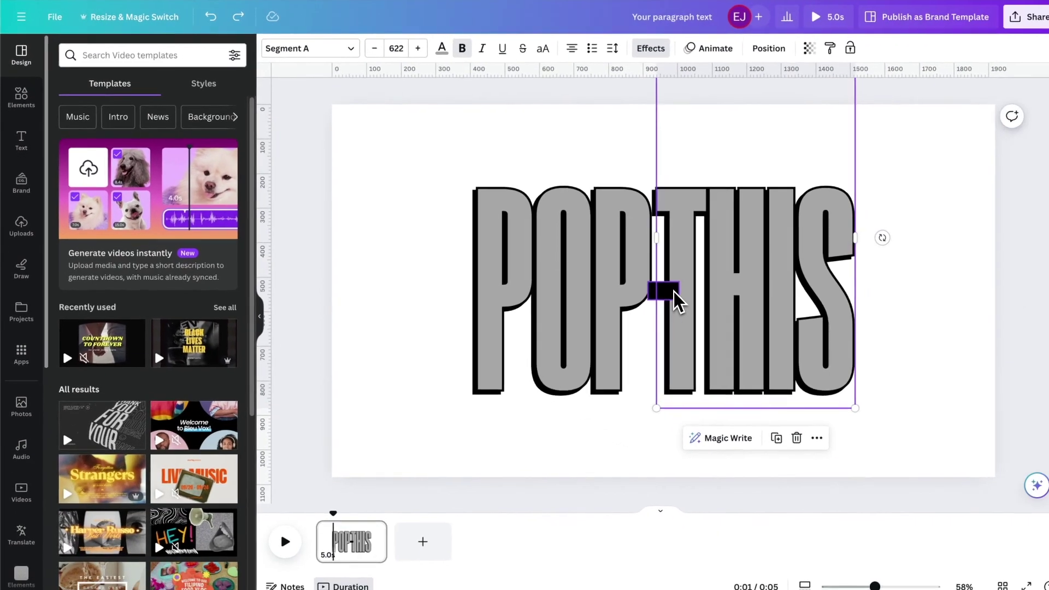
Tilt the black bar diagonally and fit its end over the first P's upper-left corner, bridging the shadow and the outline.
left_click_drag(659, 288, 487, 197)
scroll(489, 199, "up", 5)
left_click_drag(517, 276, 403, 253)
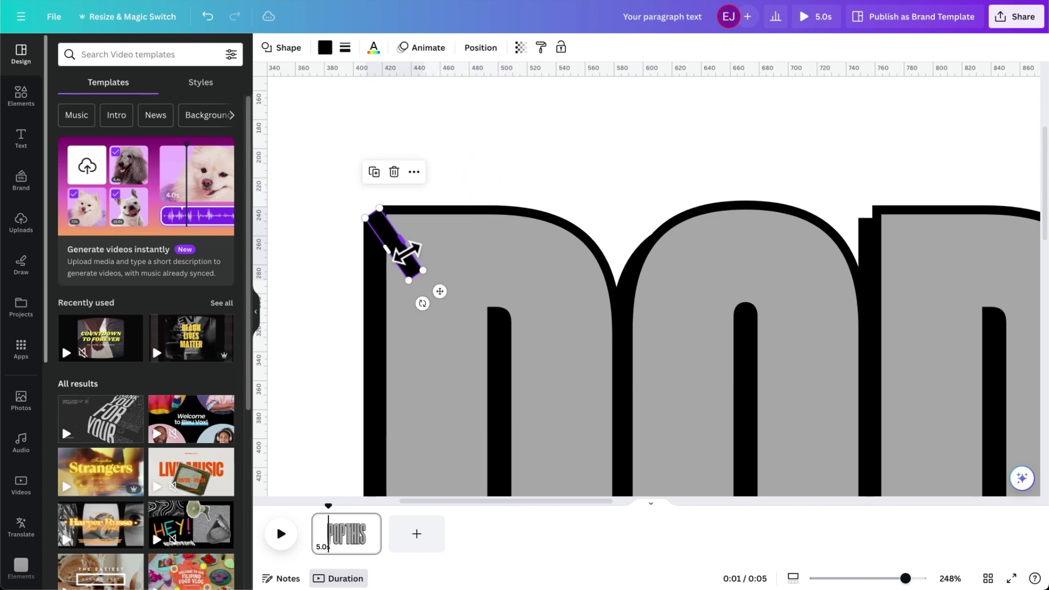
scroll(399, 247, "up", 5)
scroll(402, 240, "left", 3)
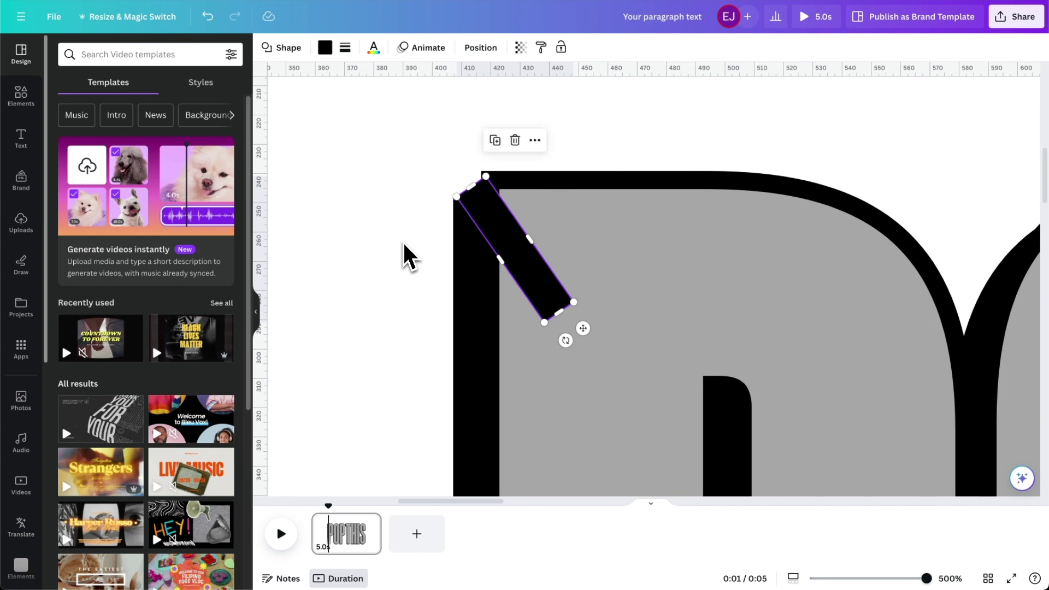
mouse_move(503, 241)
left_mouse_down()
mouse_move(500, 232)
mouse_move(506, 239)
left_mouse_up()
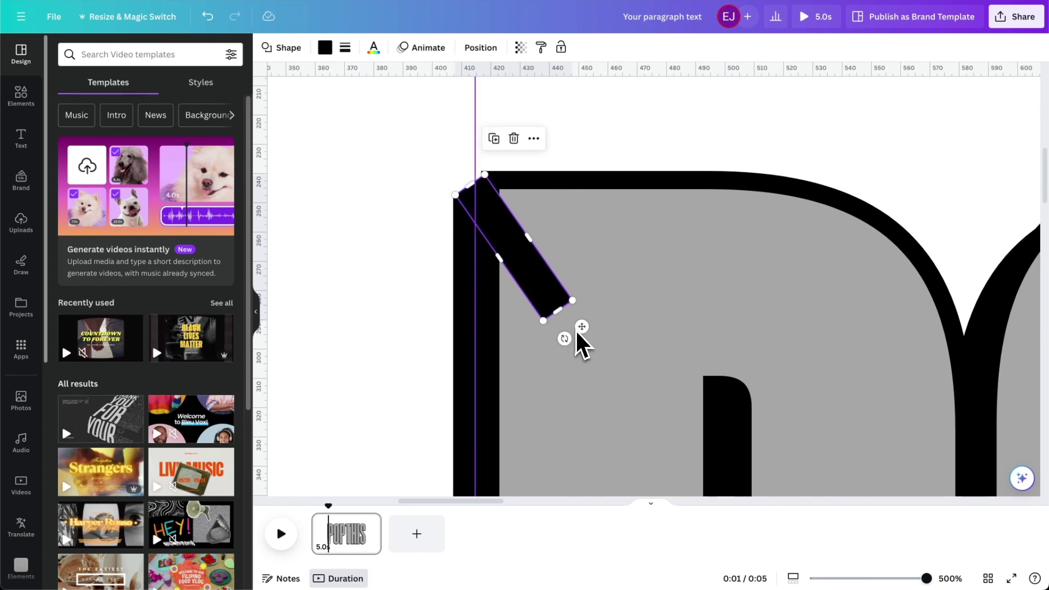
left_click_drag(565, 338, 572, 328)
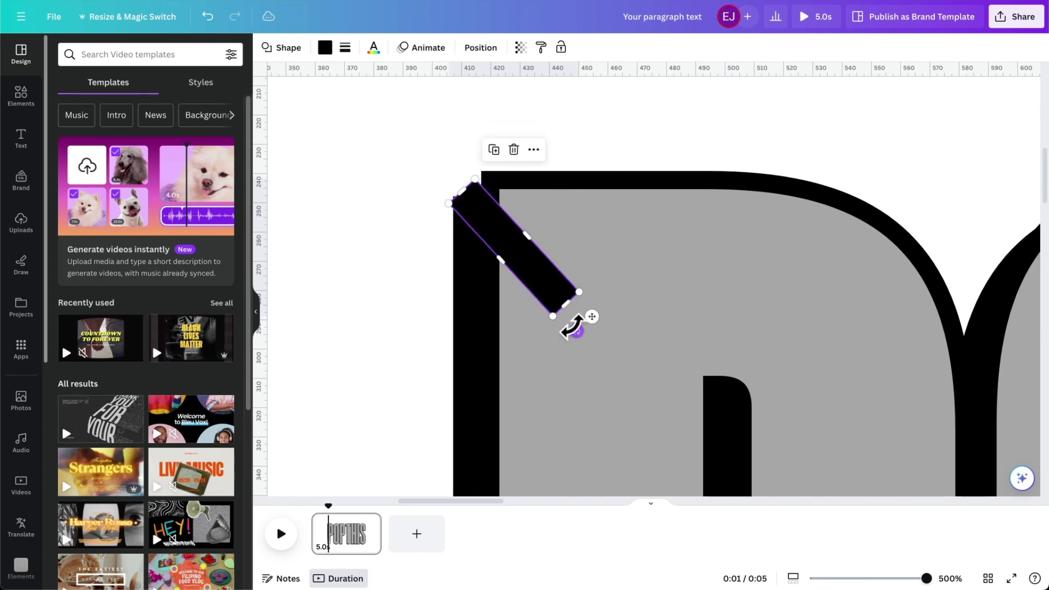
left_click_drag(525, 250, 531, 224)
Duplicate the diagonal bar and place the copy farther down the first P's stem.
scroll(532, 226, "down", 3)
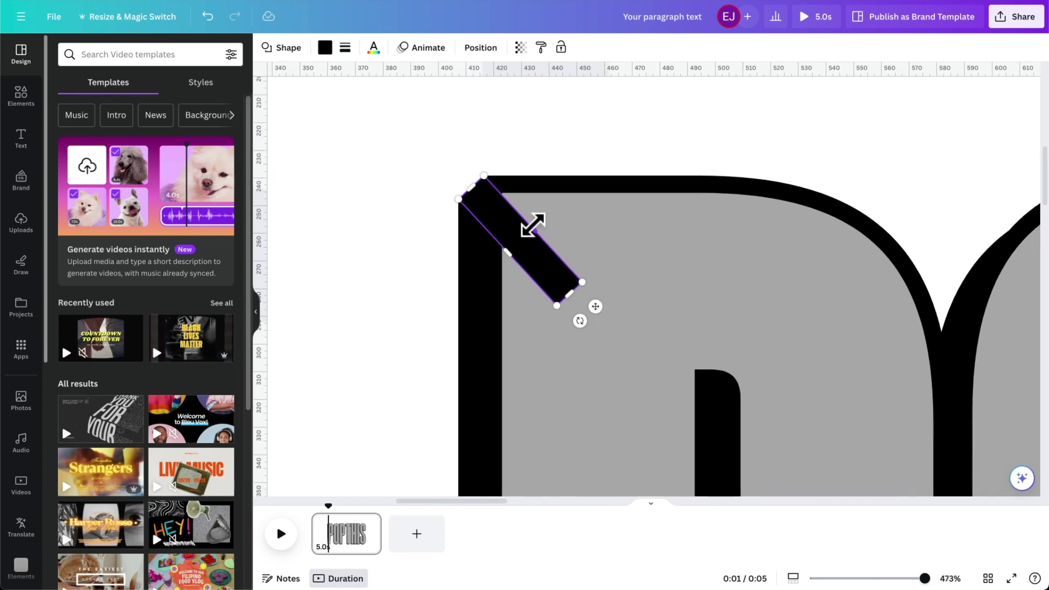
scroll(532, 229, "down", 1)
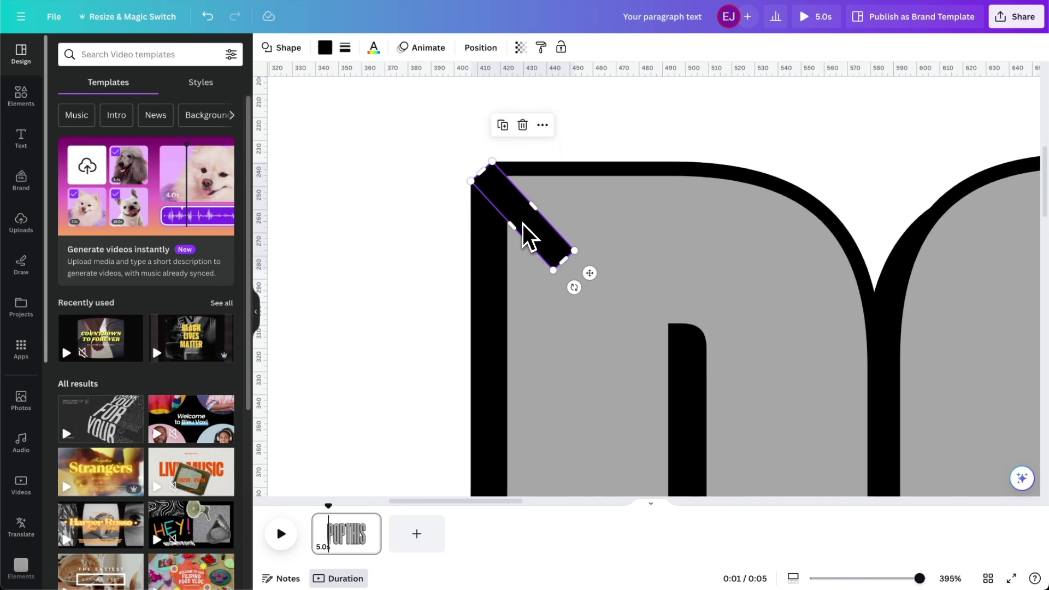
left_click_drag(522, 229, 542, 347)
scroll(540, 358, "down", 4)
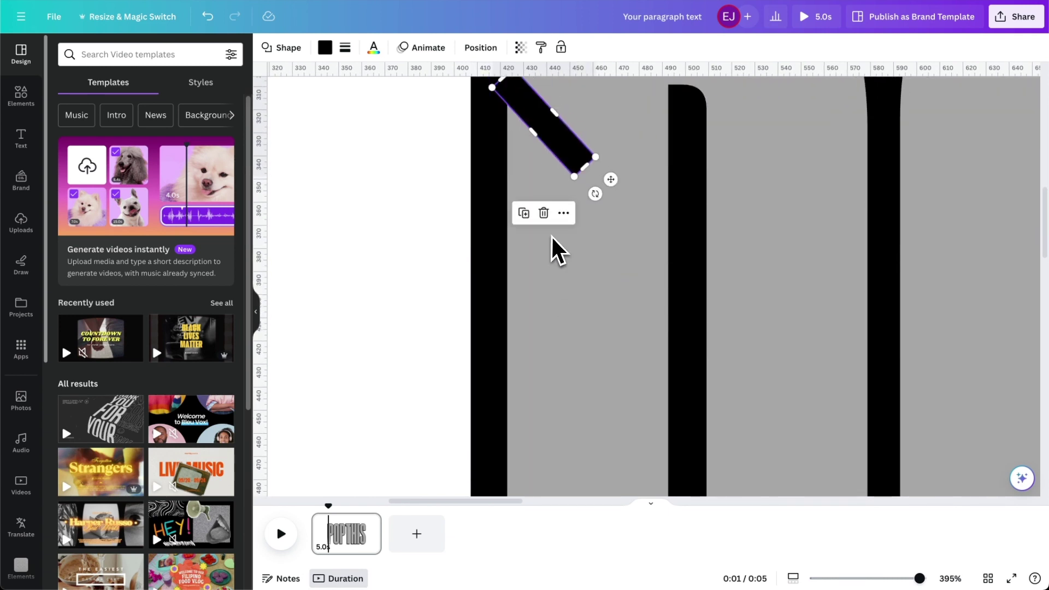
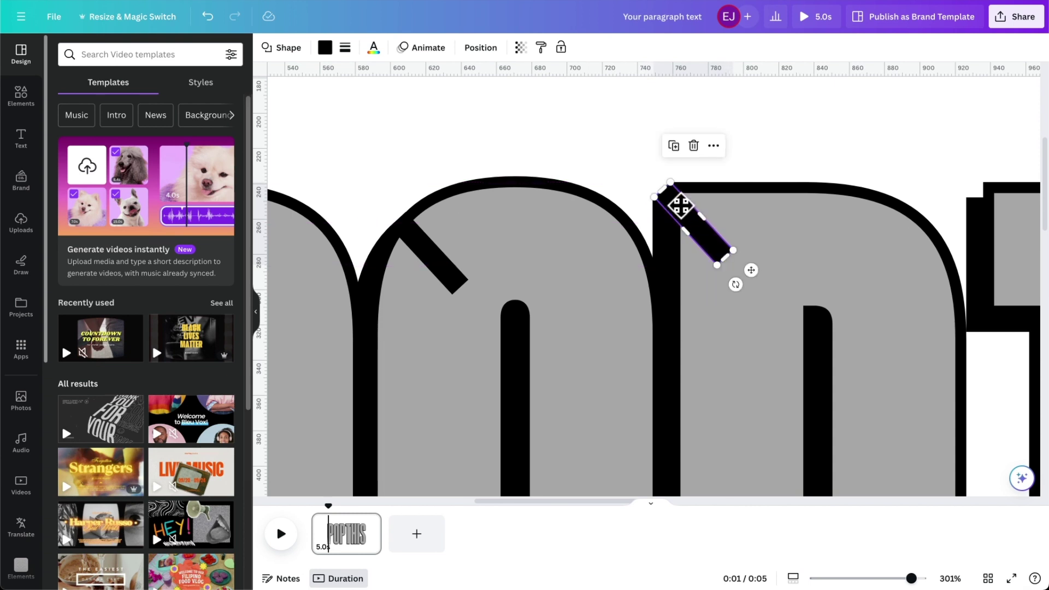
Place duplicates of the diagonal bar at the upper-left corners of the T and both stems of the H.
scroll(680, 206, "right", 5)
left_click_drag(452, 234, 755, 218)
scroll(756, 219, "right", 5)
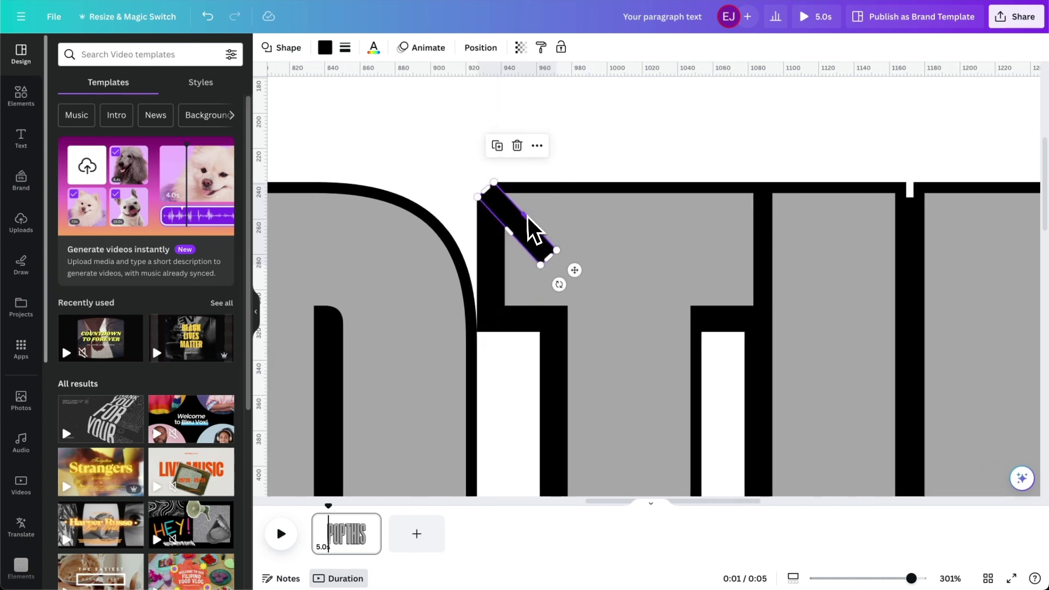
left_click_drag(516, 219, 786, 241)
scroll(781, 244, "right", 5)
left_click_drag(645, 241, 786, 238)
scroll(763, 245, "right", 10)
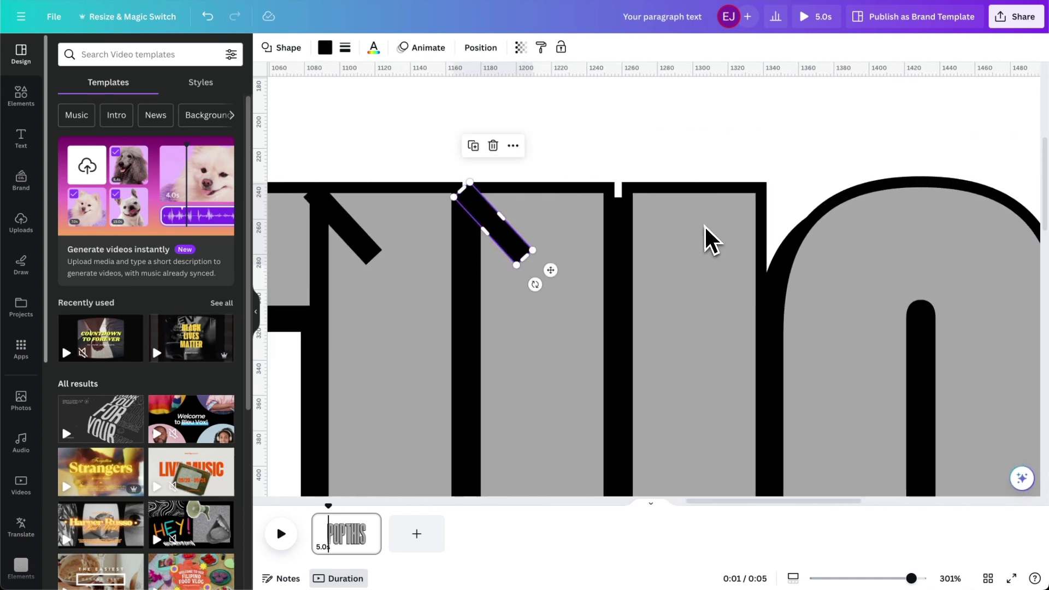
Place duplicates of the diagonal bar at the I's upper-left corner and on the upper-left curve of the S.
left_click_drag(486, 225, 637, 225)
scroll(636, 225, "right", 8)
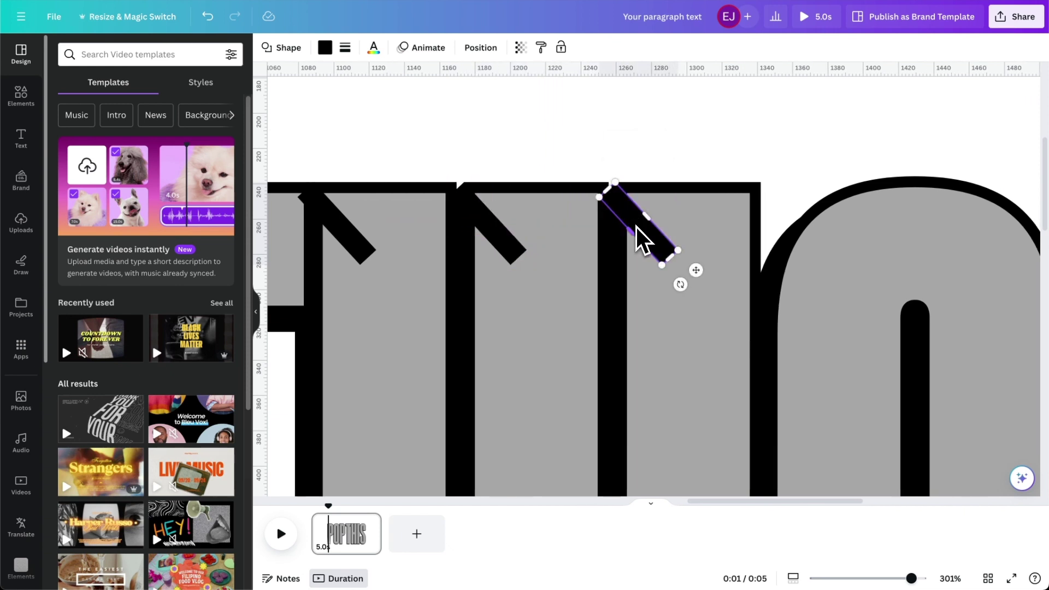
left_click_drag(409, 226, 589, 253)
left_click(868, 185)
Place a duplicate of the diagonal bar at the lower-right corner of the S's upper arm.
scroll(585, 315, "down", 4)
scroll(542, 312, "left", 10)
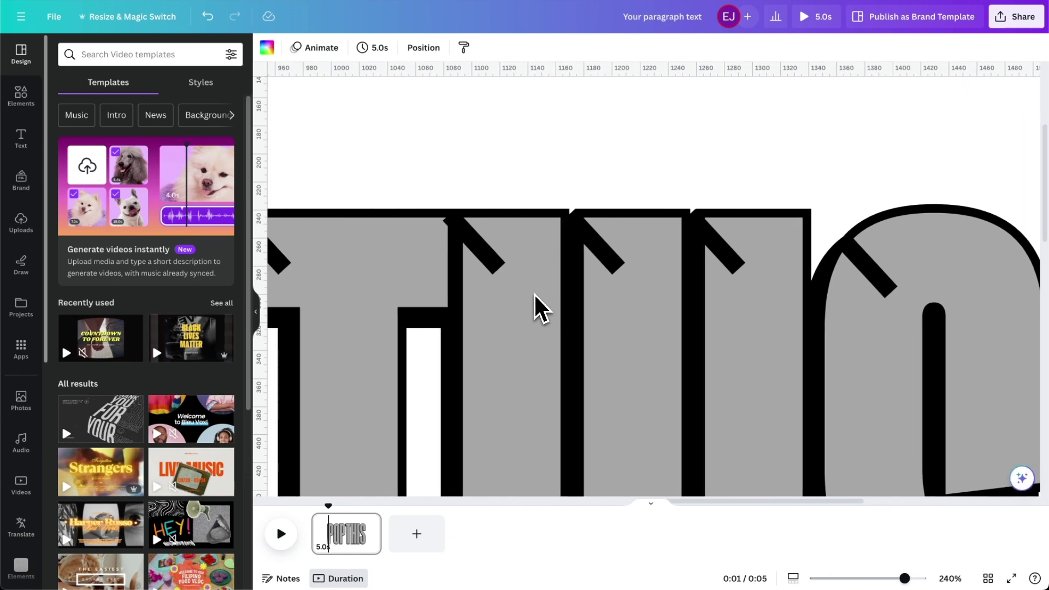
scroll(540, 295, "down", 6)
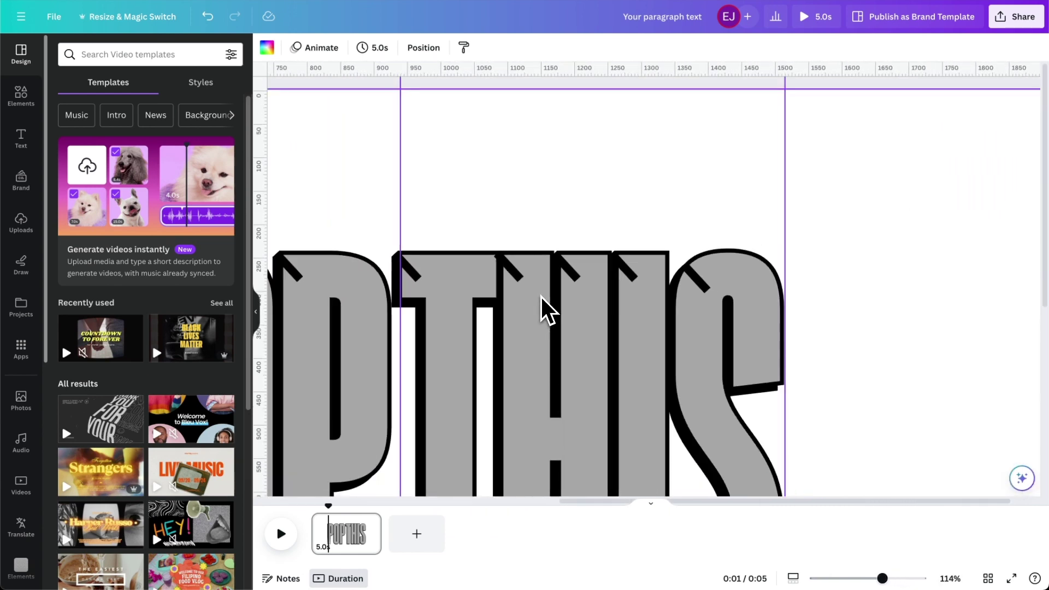
left_click_drag(697, 286, 760, 357)
scroll(768, 368, "up", 10)
scroll(765, 361, "down", 3)
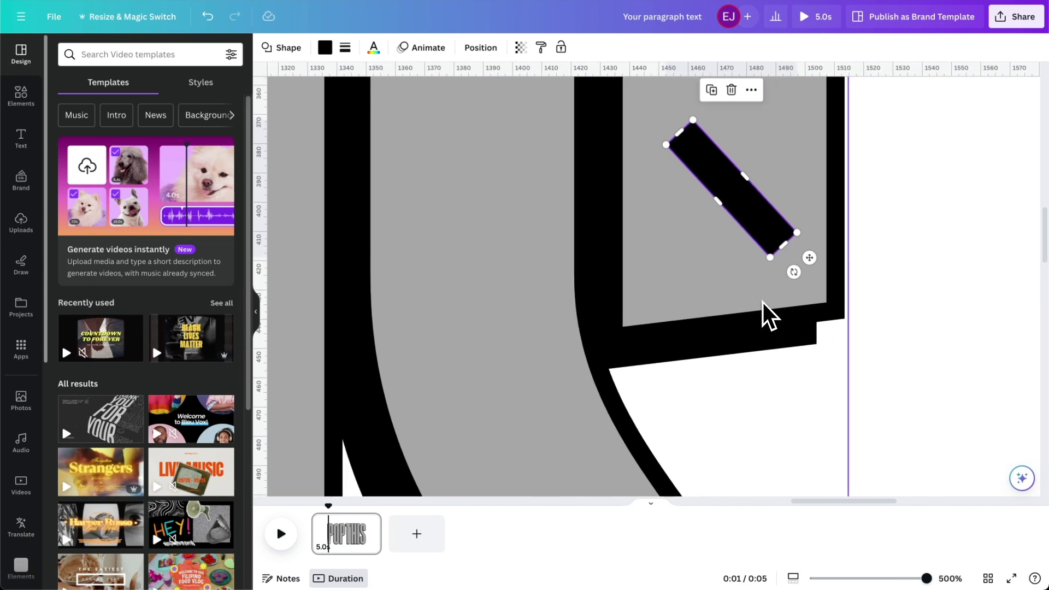
left_click_drag(762, 233, 808, 308)
scroll(804, 313, "down", 10)
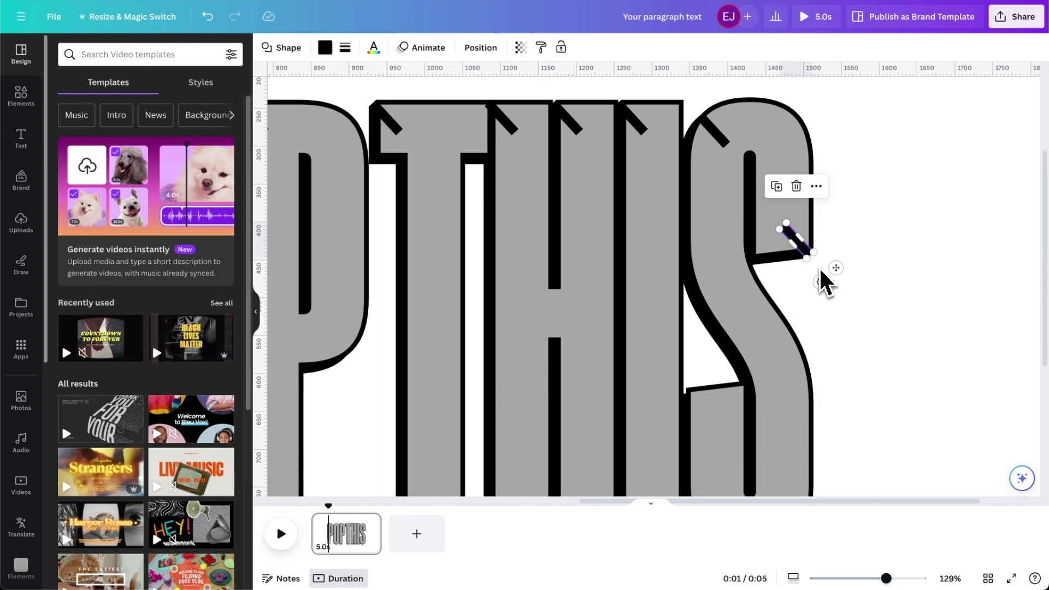
Place duplicates of the diagonal bar at the upper-left tip of the S's lower arm and on its lower-right curve.
left_click_drag(833, 271, 714, 415)
scroll(733, 417, "up", 10)
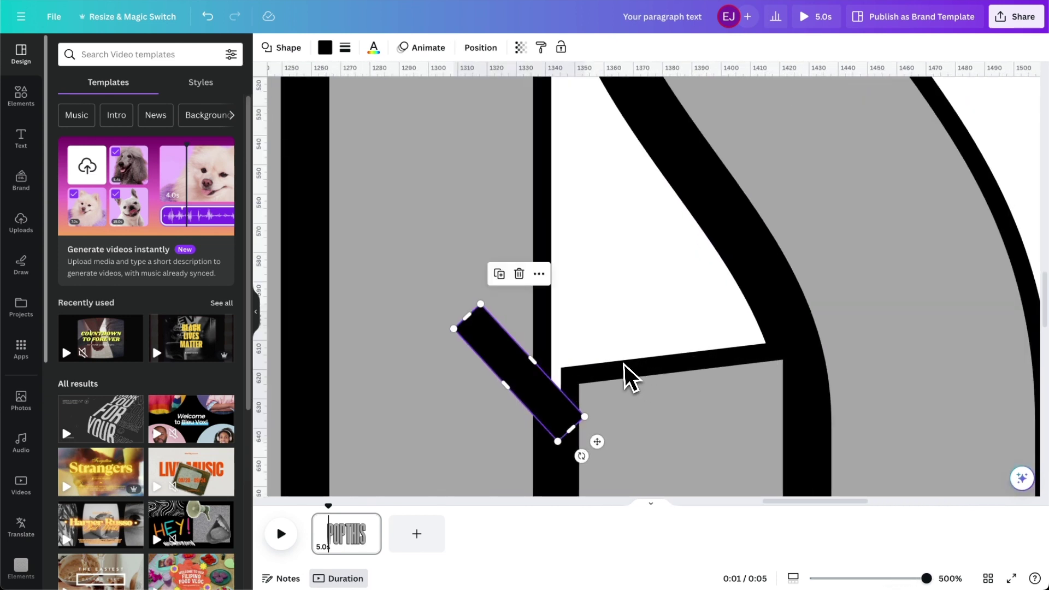
left_click_drag(539, 359, 595, 419)
scroll(666, 413, "down", 6)
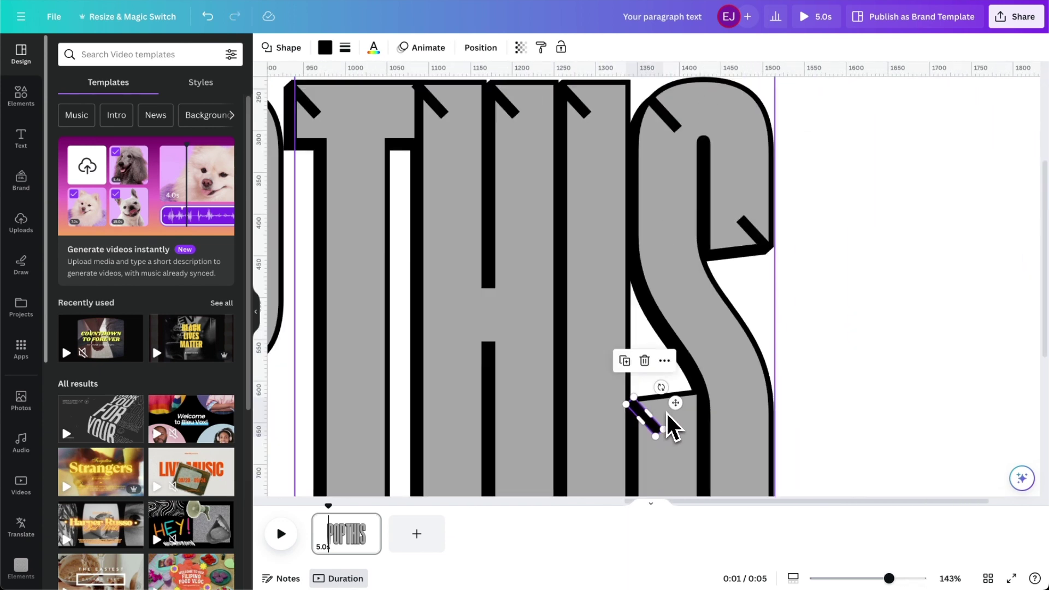
left_click_drag(676, 197, 785, 332)
scroll(785, 332, "up", 6)
left_click_drag(715, 389, 633, 389)
scroll(633, 389, "down", 5)
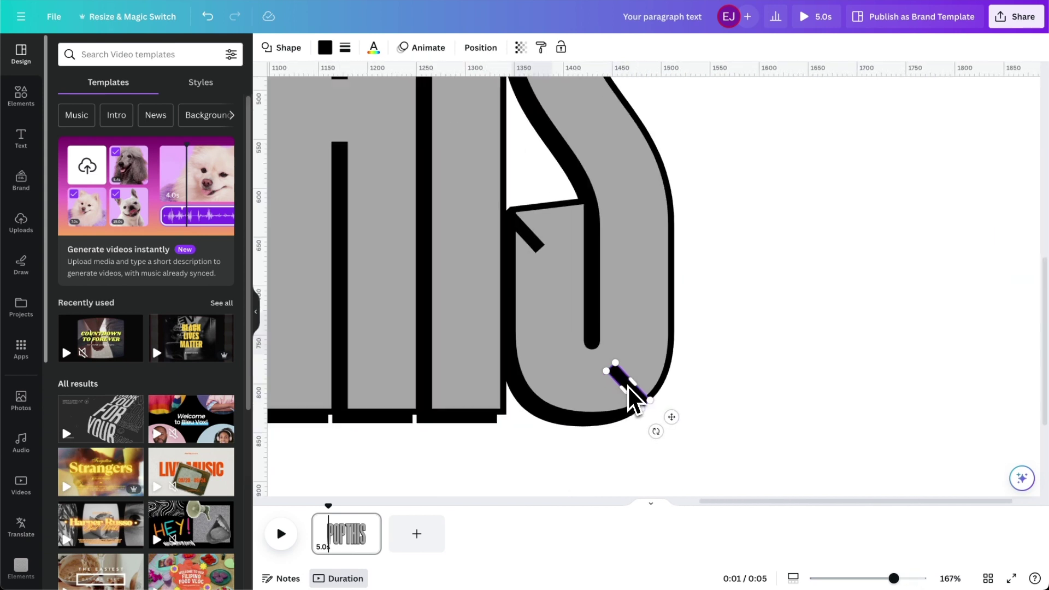
Place a duplicate of the diagonal bar at the I's lower-right corner, its end bridging the outline and the shadow.
scroll(629, 387, "up", 4)
left_click_drag(762, 416, 466, 437)
scroll(466, 437, "up", 2)
scroll(461, 428, "down", 3)
scroll(460, 382, "up", 1)
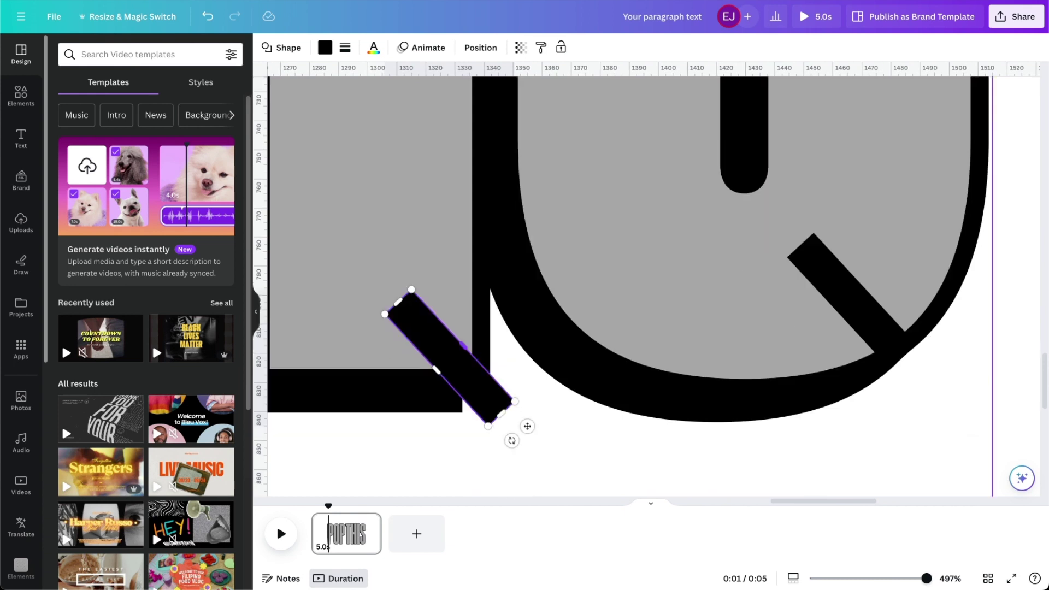
left_click_drag(466, 363, 463, 321)
scroll(468, 339, "left", 5)
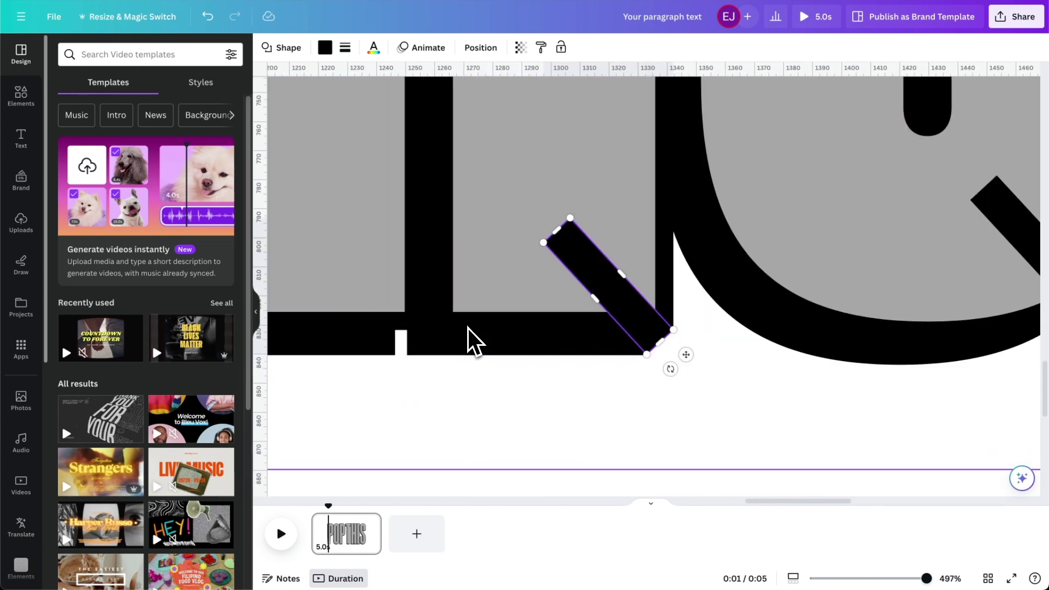
Place duplicates of the diagonal bar at the lower-right corners of both H stems and of the T's stem.
left_click_drag(632, 317, 381, 332)
scroll(380, 334, "left", 10)
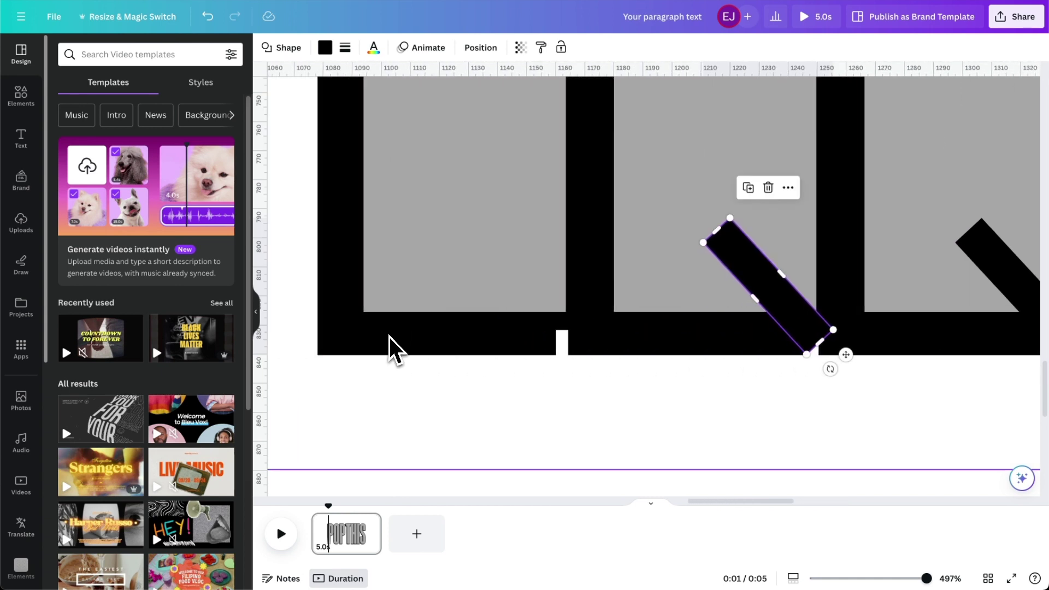
left_click_drag(772, 289, 524, 307)
scroll(548, 313, "left", 5)
left_click_drag(797, 314, 474, 323)
scroll(476, 325, "left", 8)
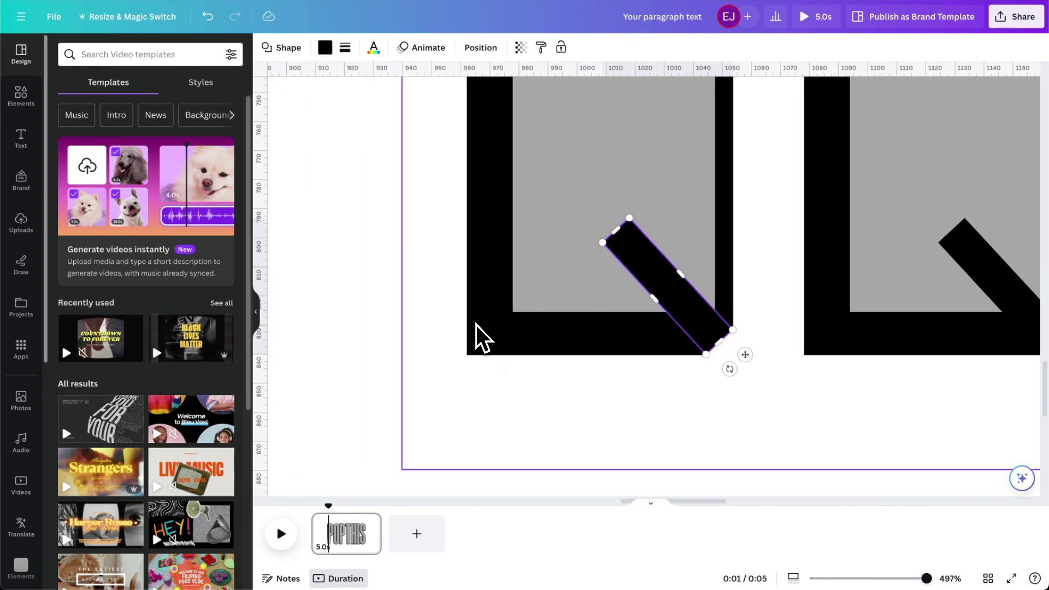
Place duplicates of the diagonal bar at the second P's lower-right stem corner and on the O's lower-right curve.
left_click_drag(945, 305, 337, 327)
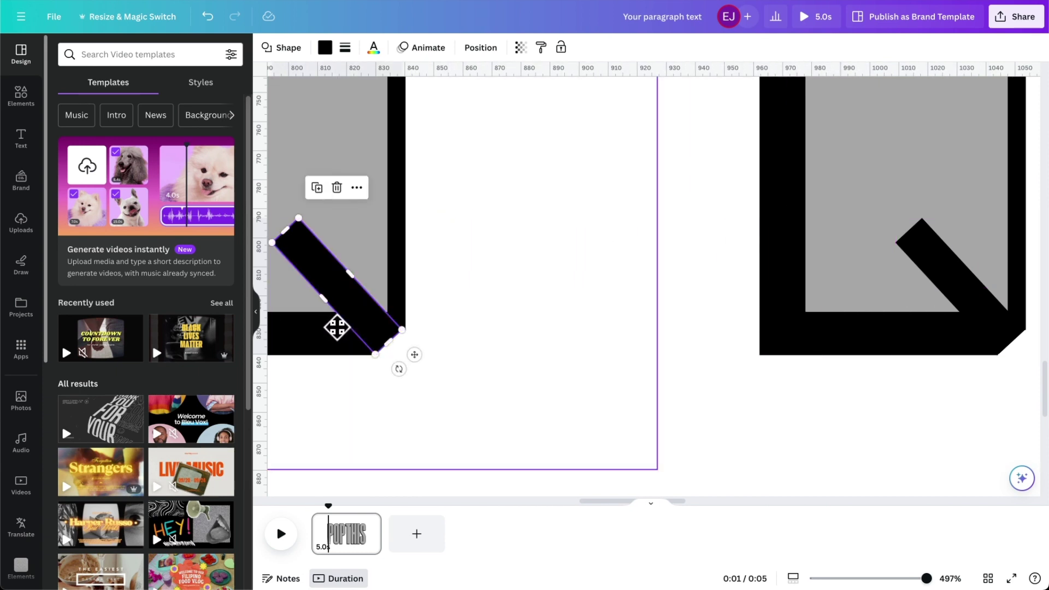
left_click(336, 327)
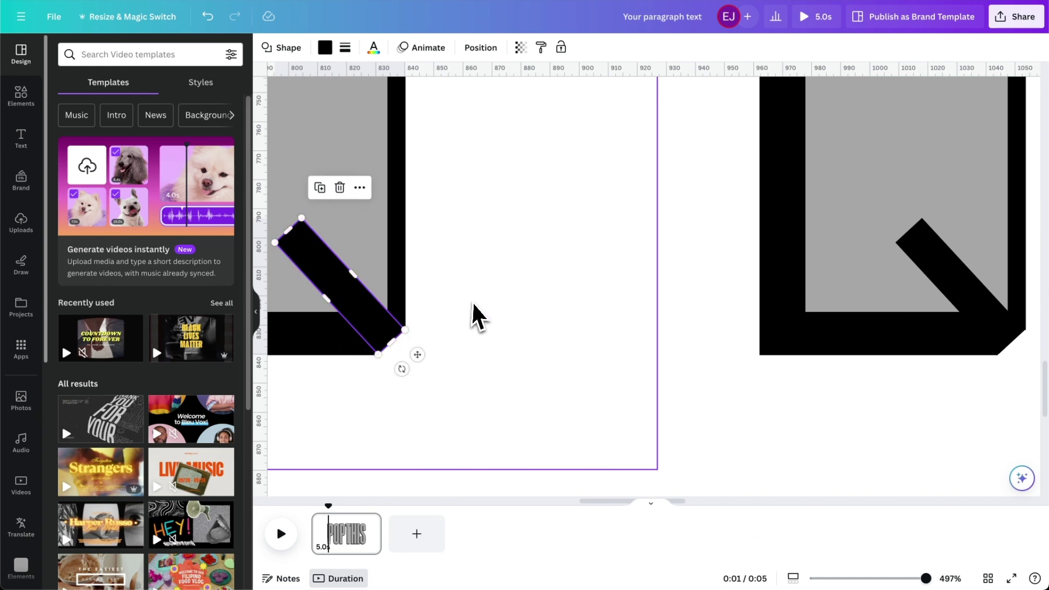
scroll(535, 313, "left", 5)
left_click_drag(727, 322, 448, 271)
scroll(572, 304, "left", 12)
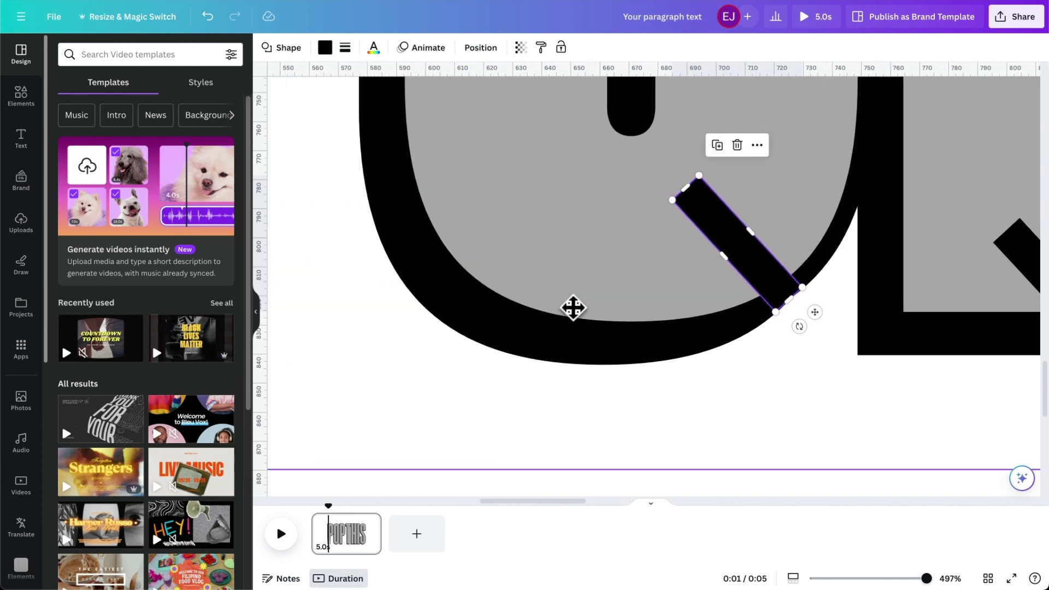
Duplicate the diagonal bar onto the lower-right curve of the first P's bowl and fit its end to the shadow edge.
scroll(793, 306, "down", 5)
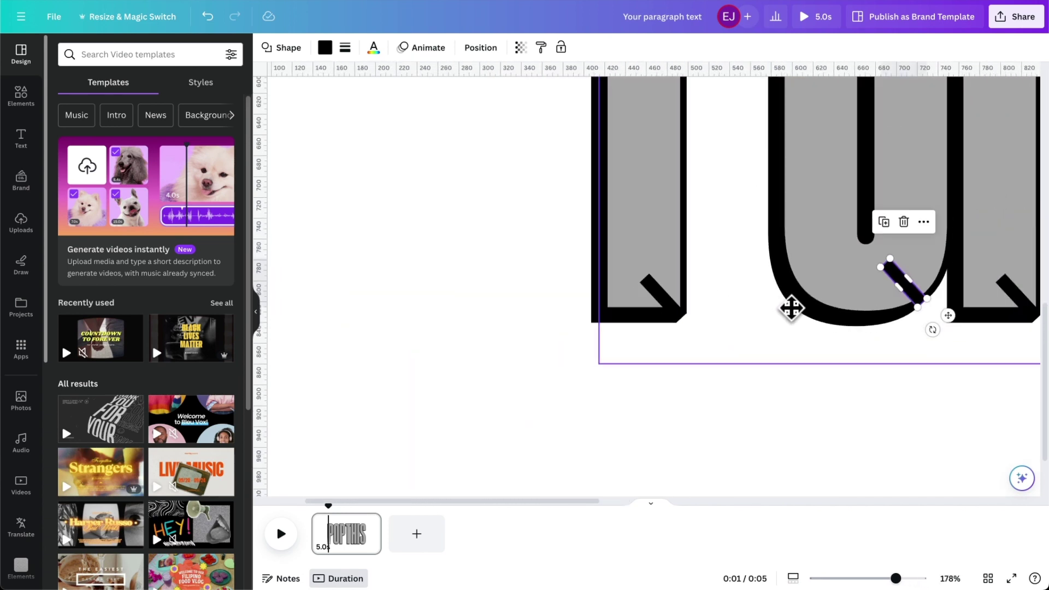
scroll(798, 309, "down", 3)
scroll(796, 309, "up", 2)
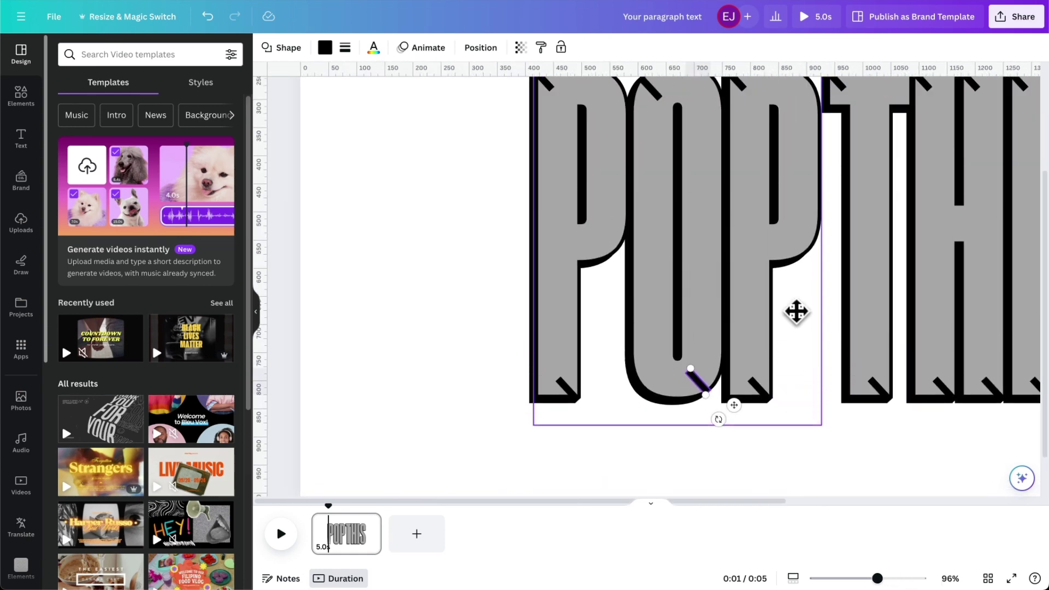
scroll(796, 310, "down", 2)
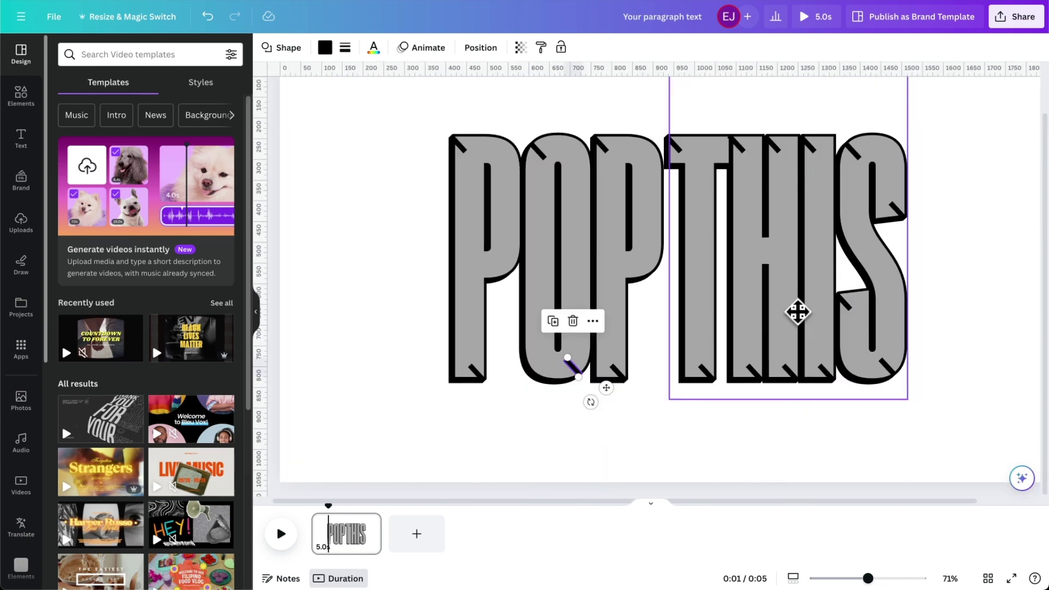
scroll(707, 260, "up", 5)
scroll(607, 281, "down", 1)
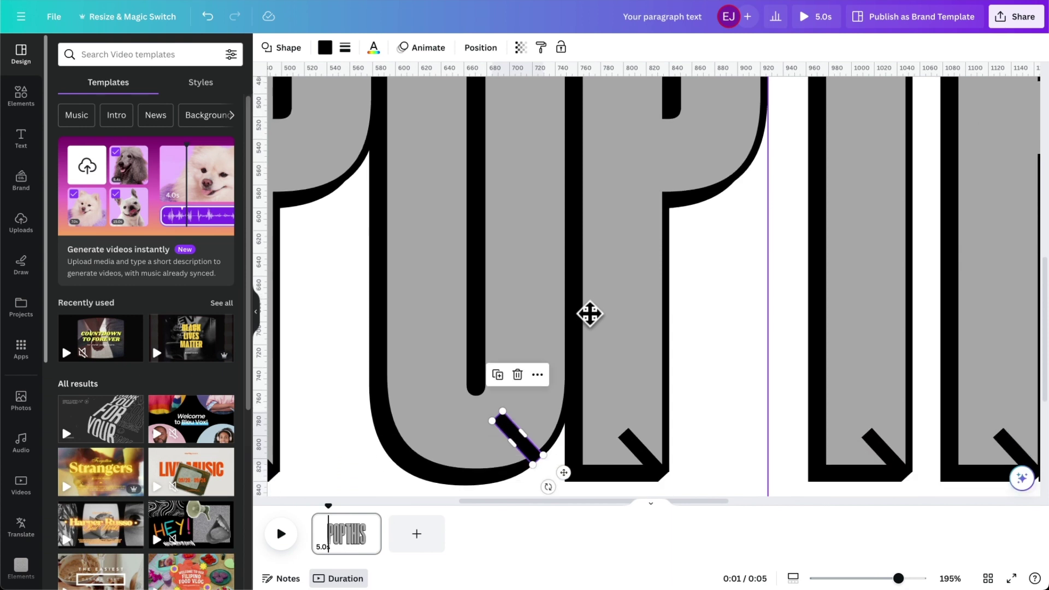
left_click_drag(571, 485, 372, 204)
scroll(372, 205, "up", 6)
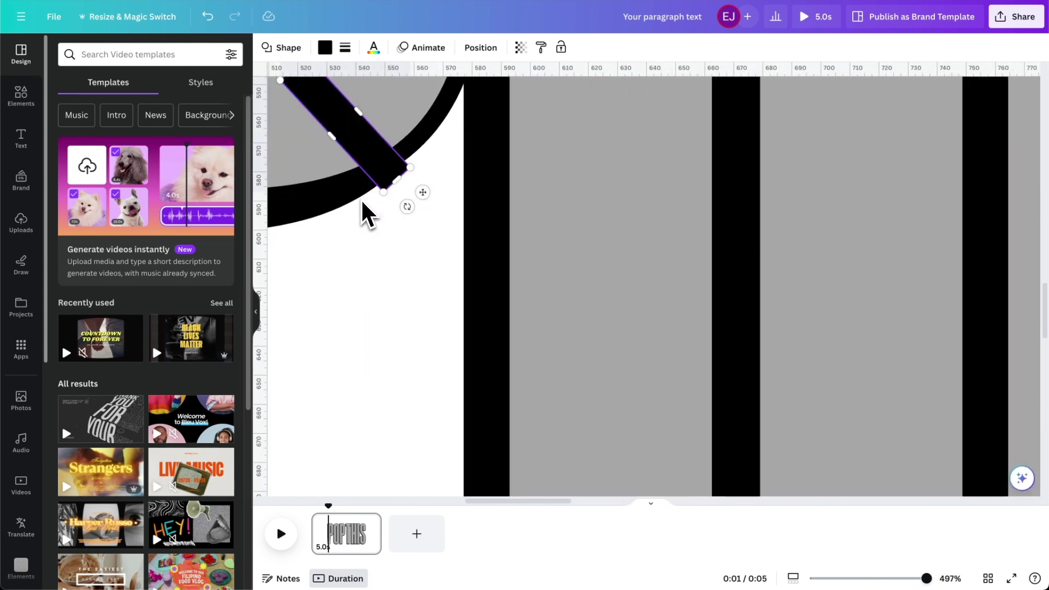
left_click_drag(459, 396, 461, 380)
scroll(461, 380, "down", 4)
scroll(552, 377, "right", 2)
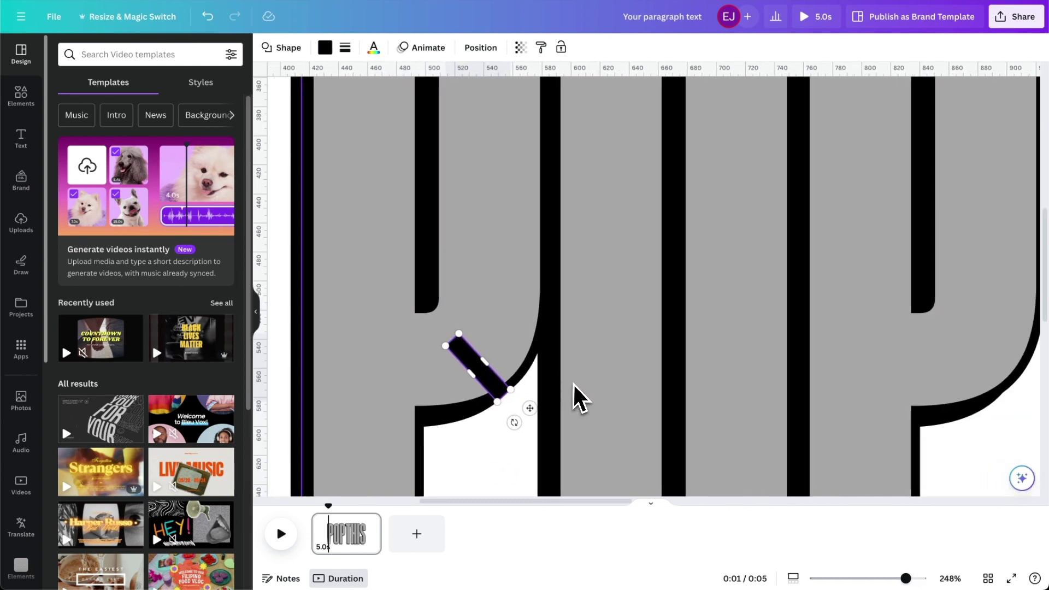
Place a duplicate of the diagonal bar on the lower-right curve of the second P's bowl, aligned with the shadow edge.
mouse_move(441, 389)
left_mouse_down()
mouse_move(890, 402)
mouse_move(887, 393)
left_mouse_up()
scroll(837, 396, "right", 3)
scroll(794, 394, "up", 3)
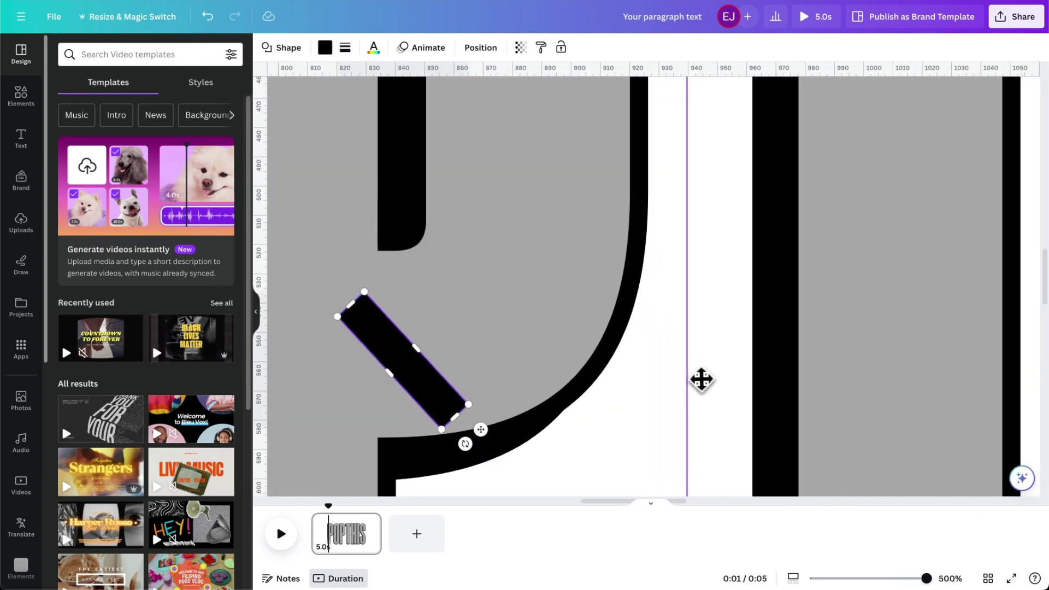
scroll(480, 386, "up", 3)
left_click_drag(449, 389, 534, 389)
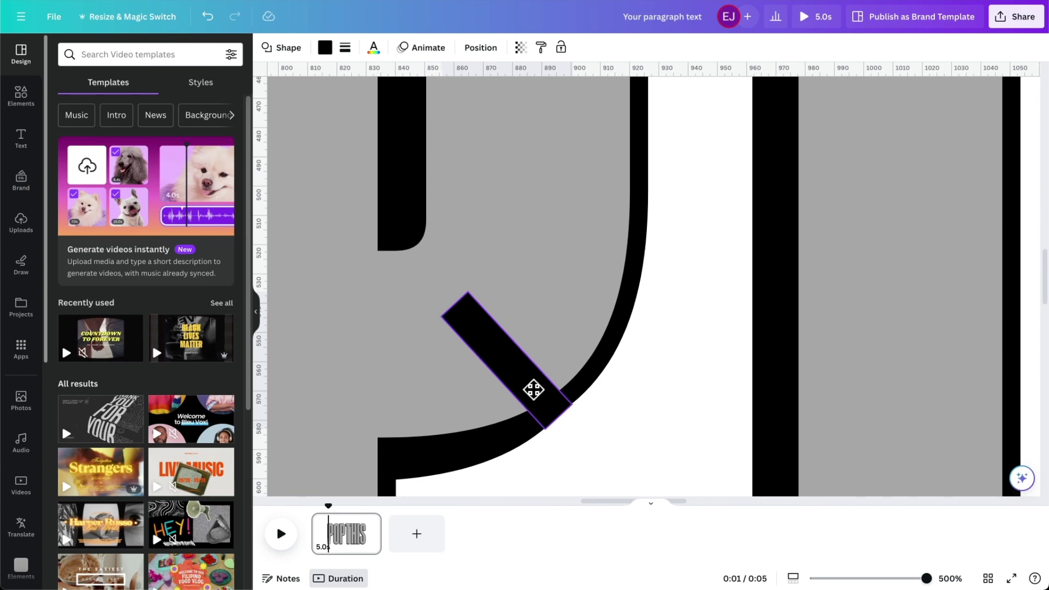
scroll(612, 404, "down", 10)
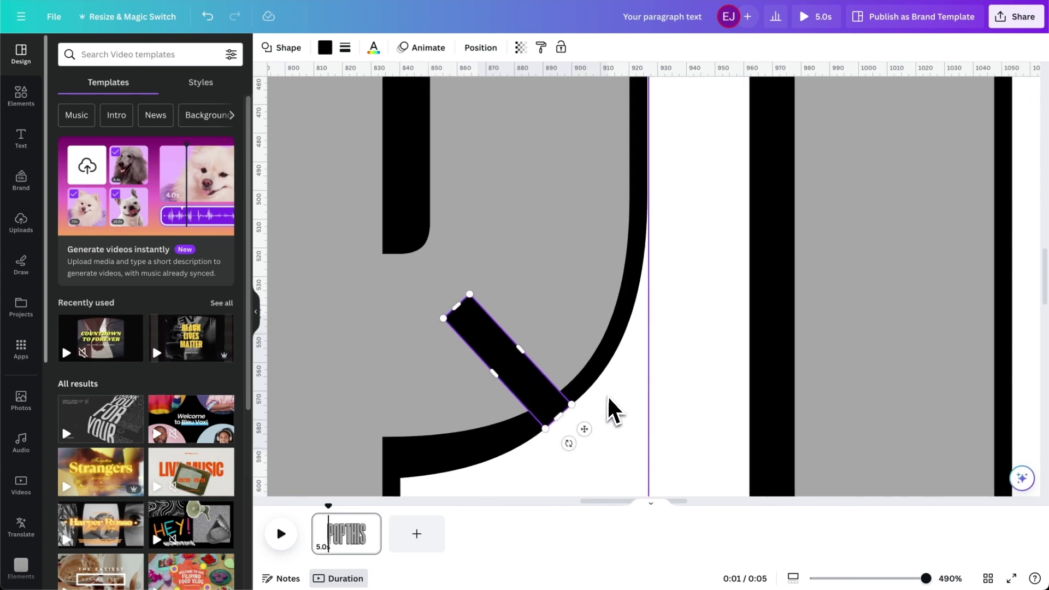
scroll(620, 366, "up", 4)
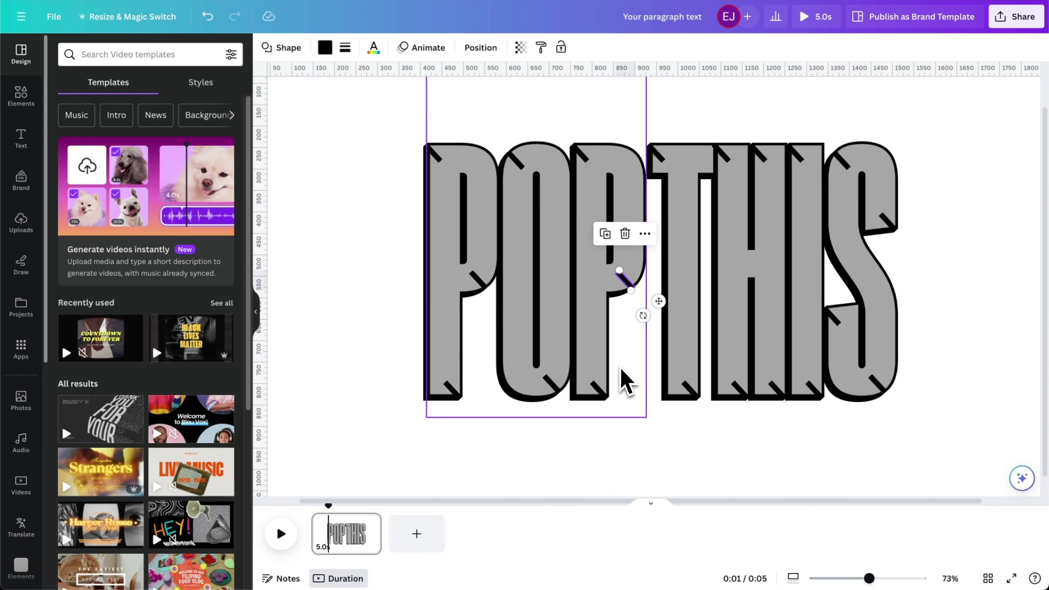
Change the gray POP text's colour to the custom pink #FF3FB5.
scroll(620, 366, "down", 2)
left_click(444, 350)
left_click(517, 309)
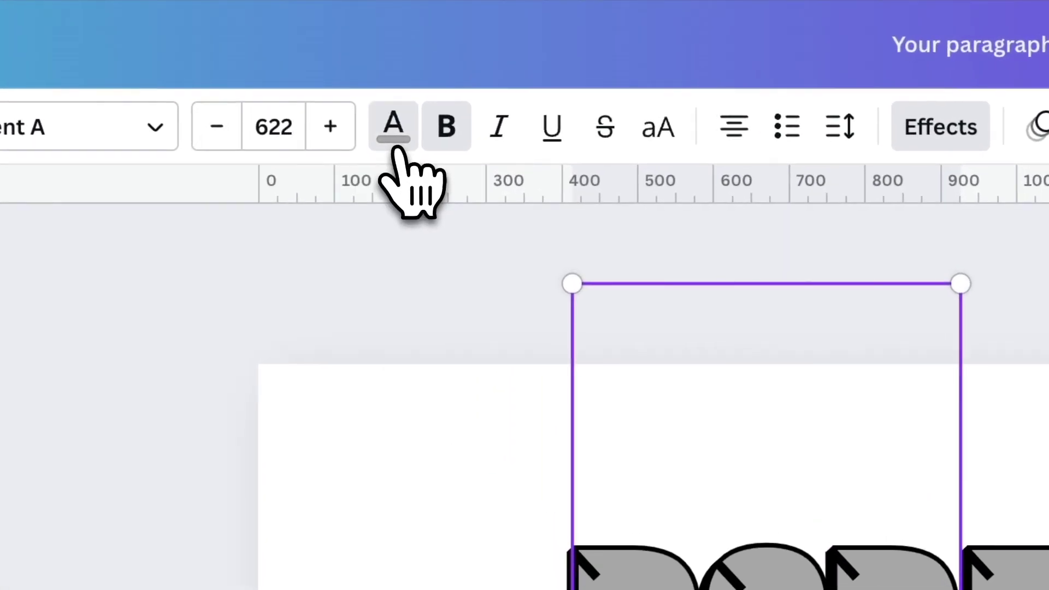
left_click(396, 139)
left_click(141, 145)
left_click(358, 410)
key("BackSpace")
key("BackSpace")
key("BackSpace")
key("BackSpace")
key("BackSpace")
key("BackSpace")
type("FF3")
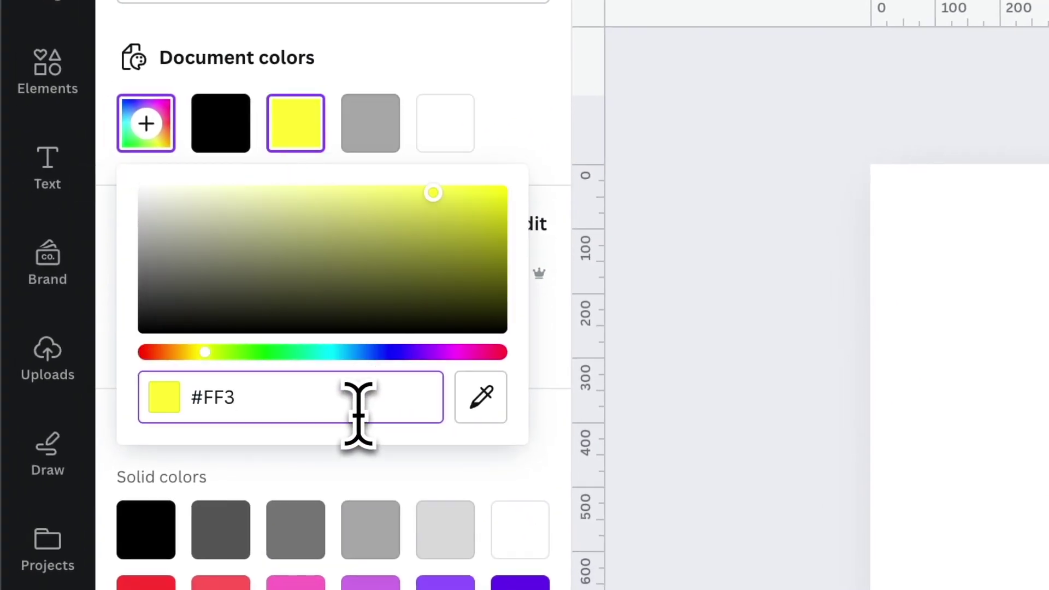
type("FB5")
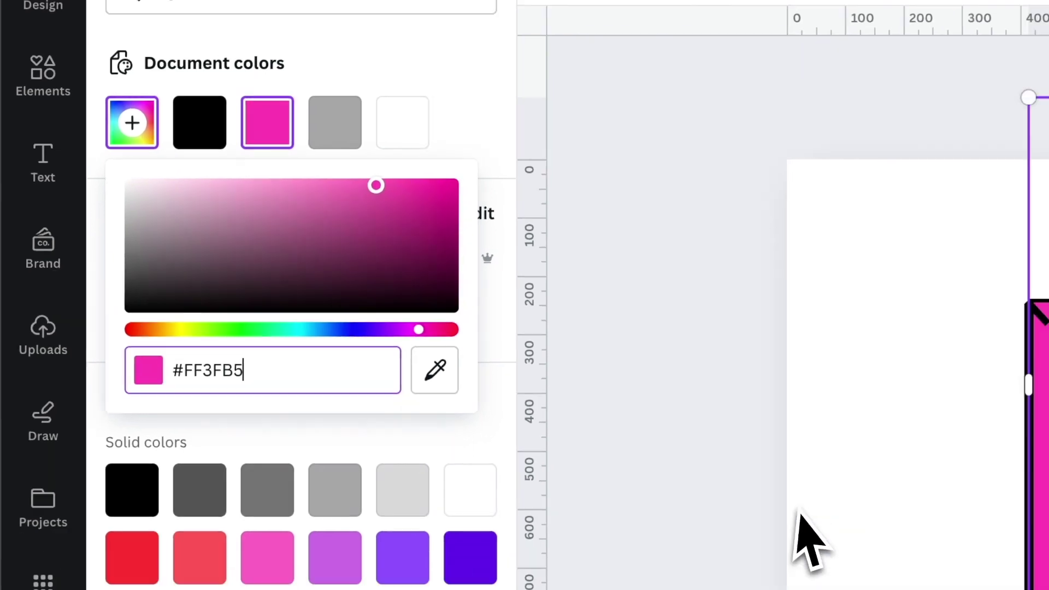
left_click(452, 346)
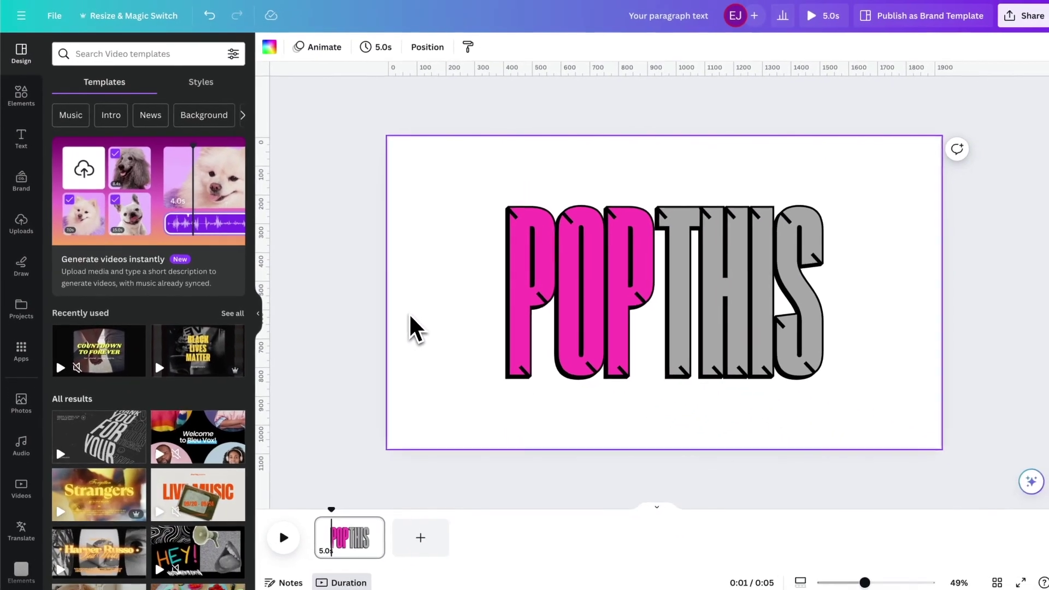
Change the gray THIS text's colour to the custom yellow #F2FF00.
left_click(705, 276)
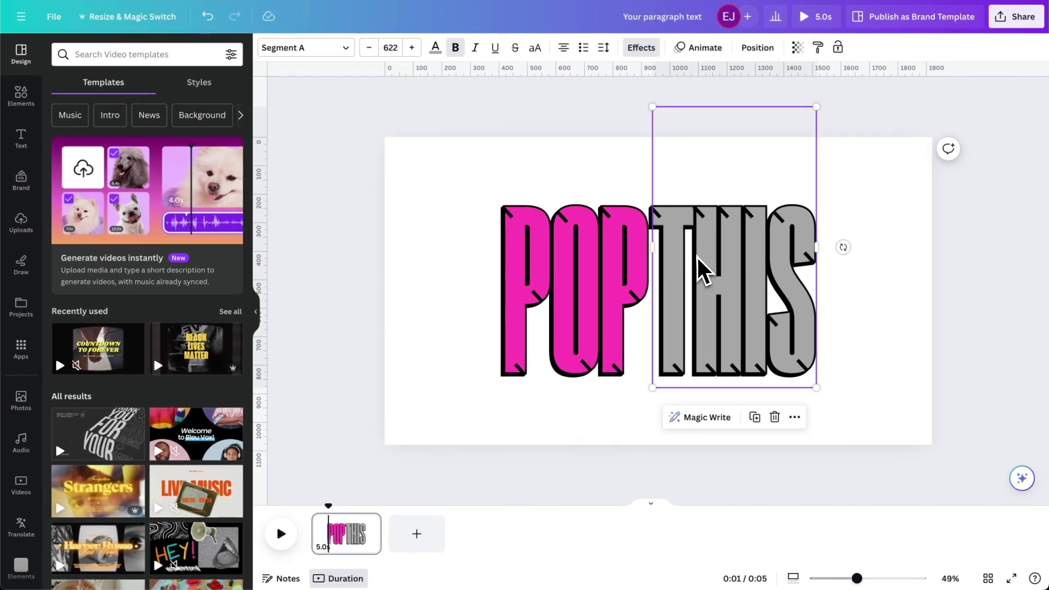
left_click(435, 48)
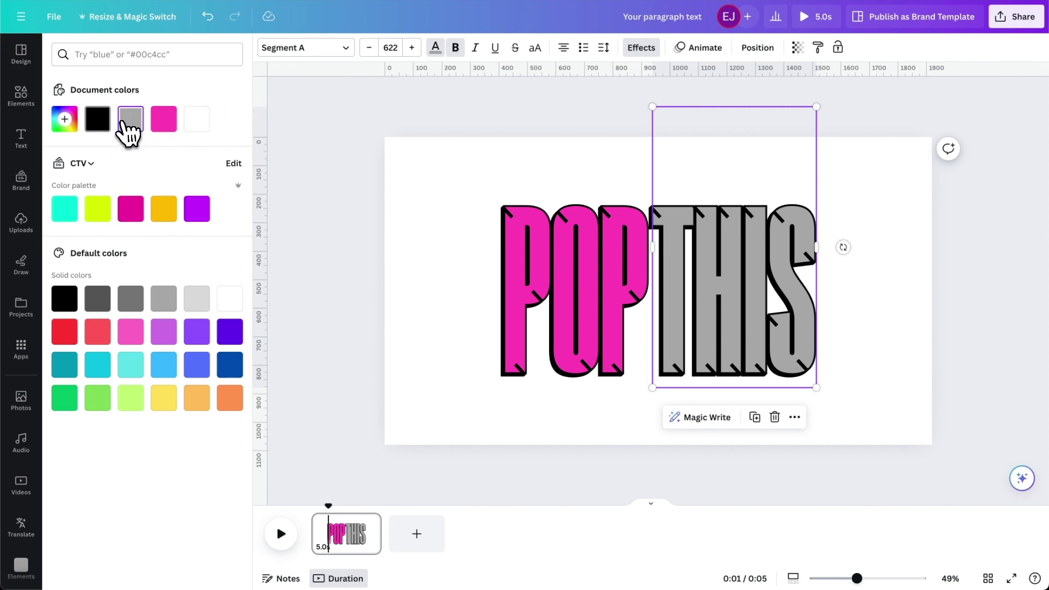
left_click(75, 128)
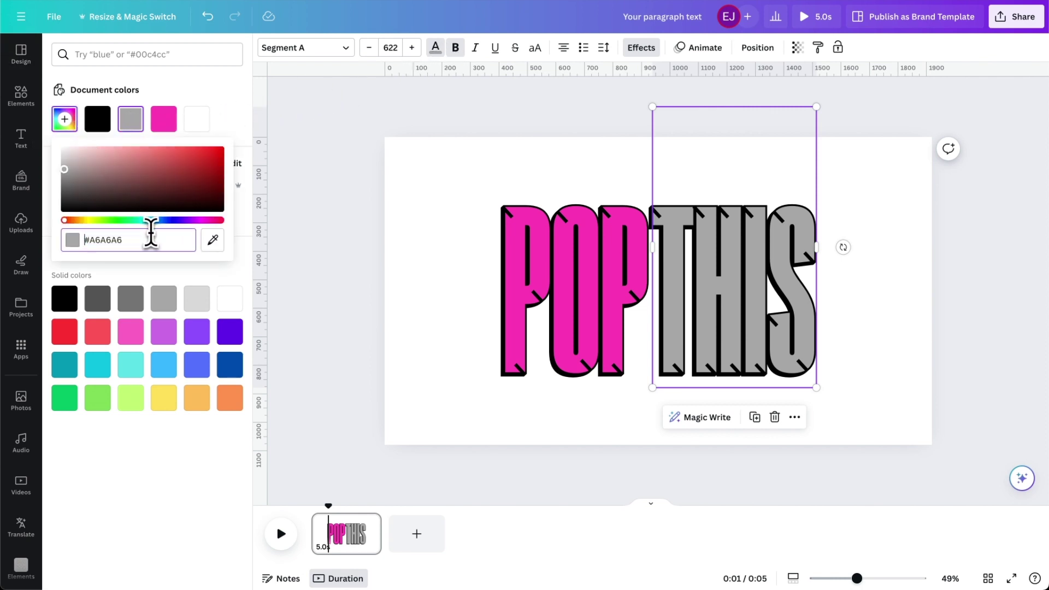
key("BackSpace")
type("#F2FF00")
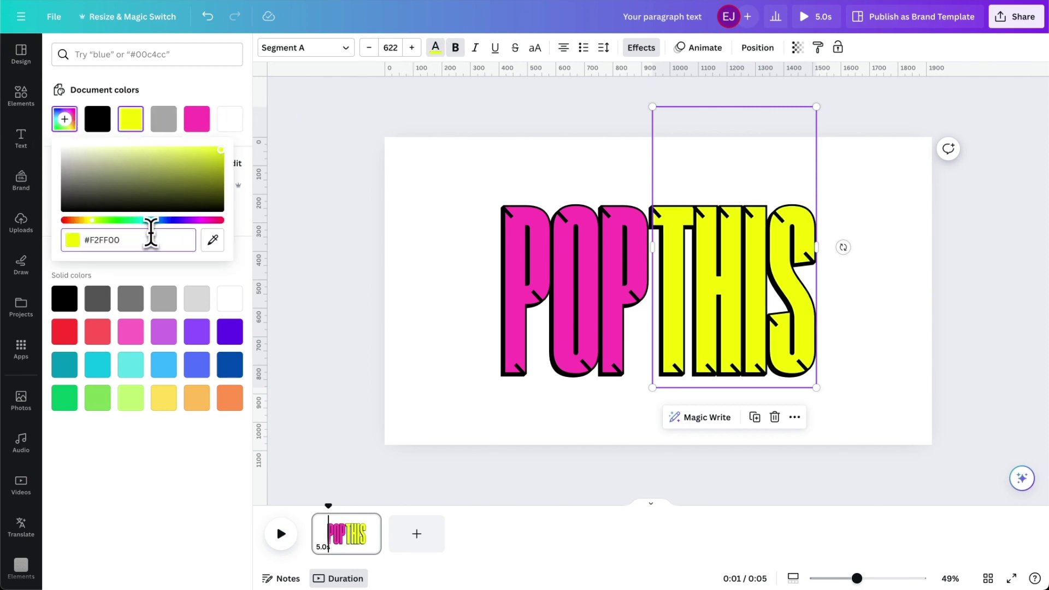
key("Escape")
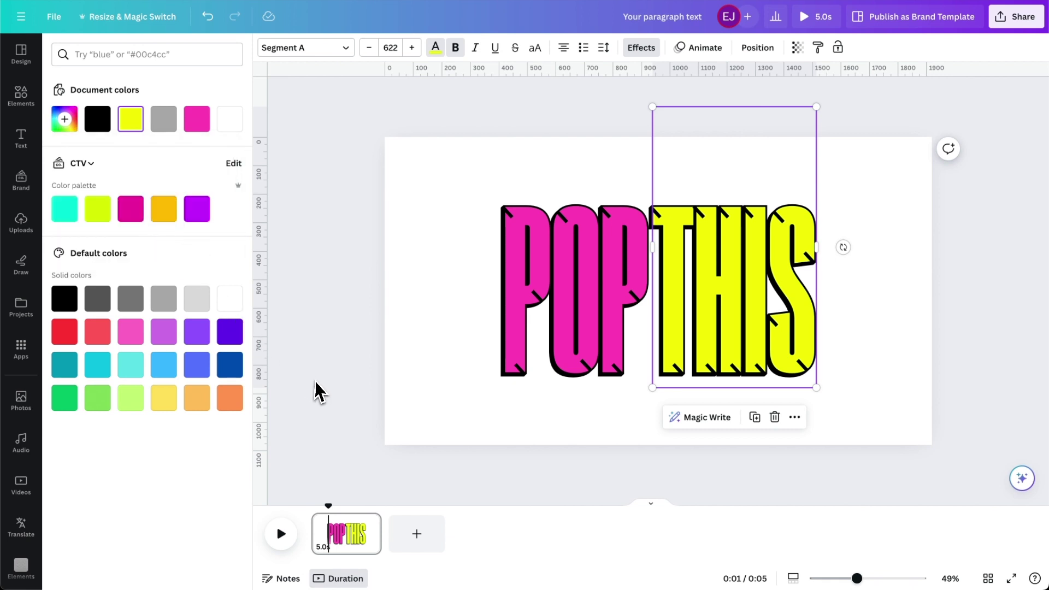
key("Escape")
Set the page's background colour to the custom cyan #51EAFF.
left_click(440, 316)
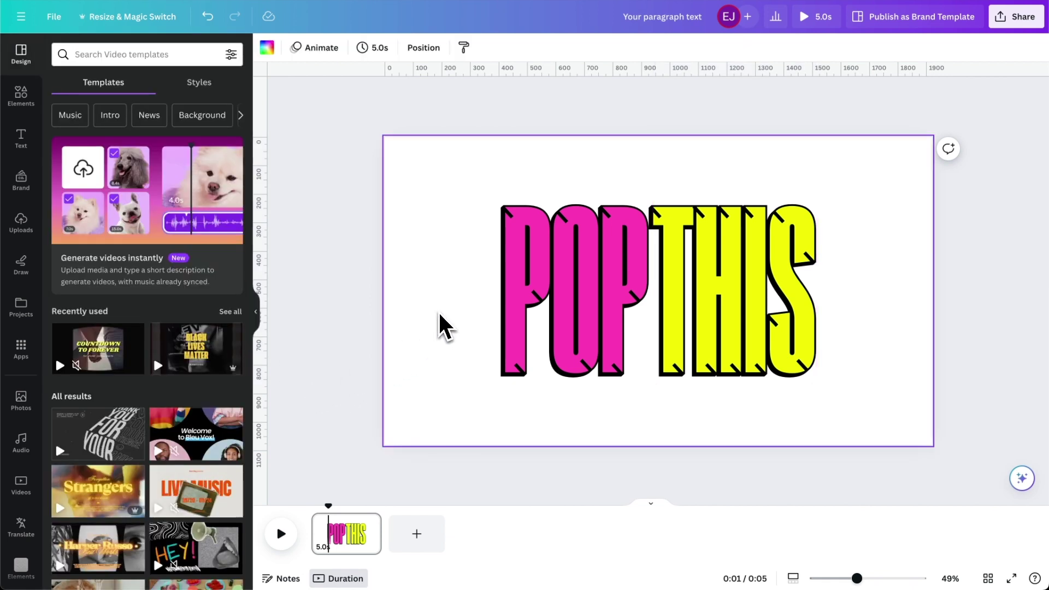
left_click(267, 48)
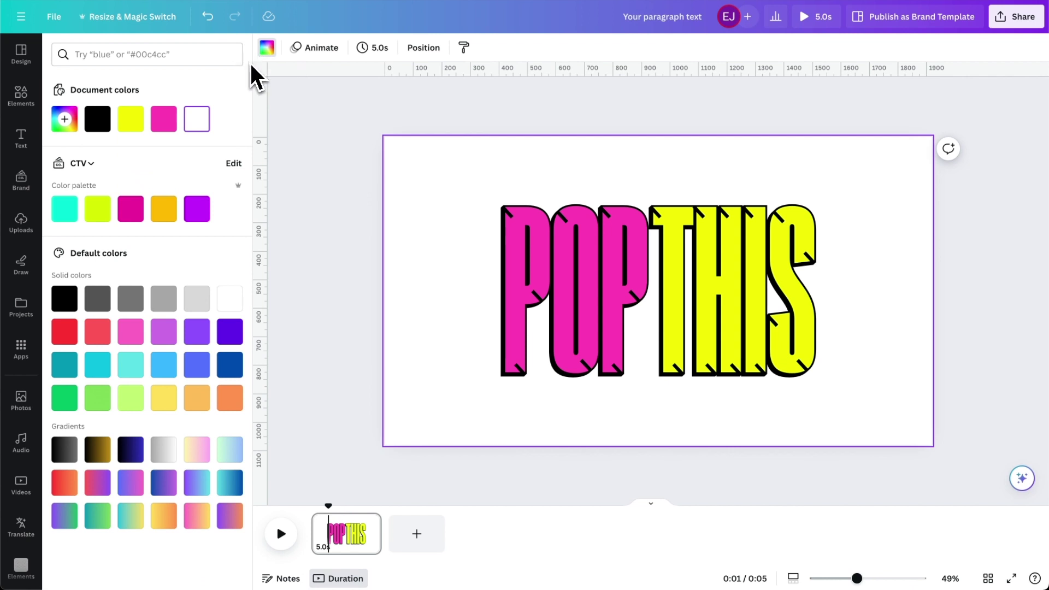
left_click(80, 129)
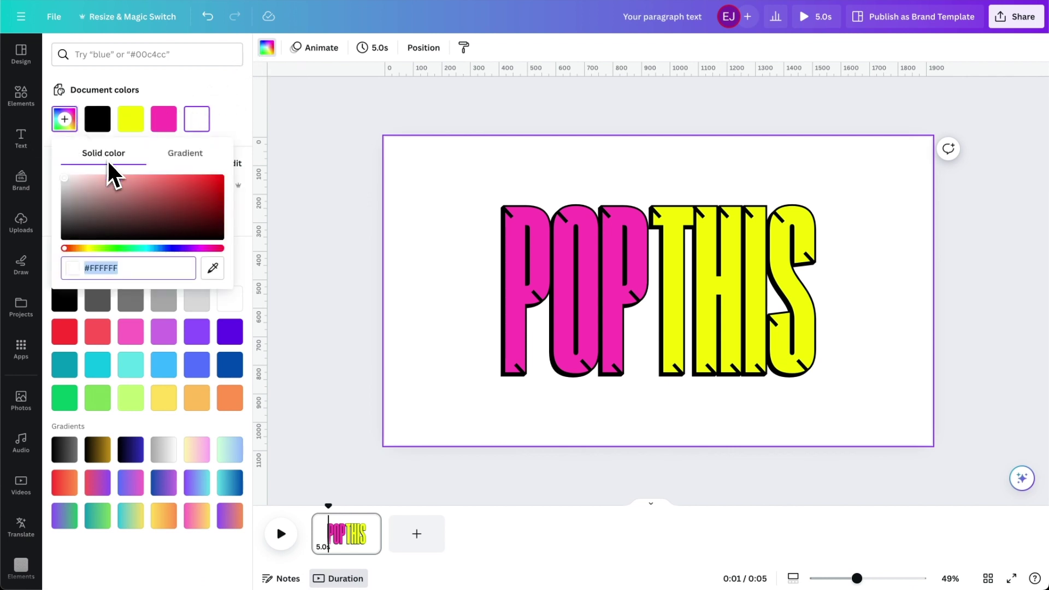
type("51EAFF")
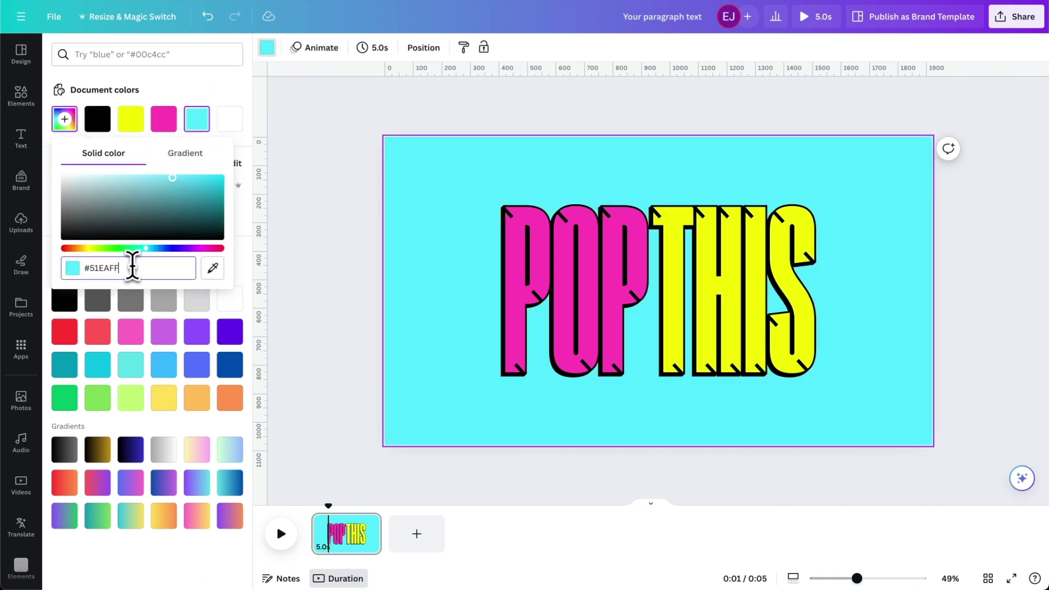
key("Escape")
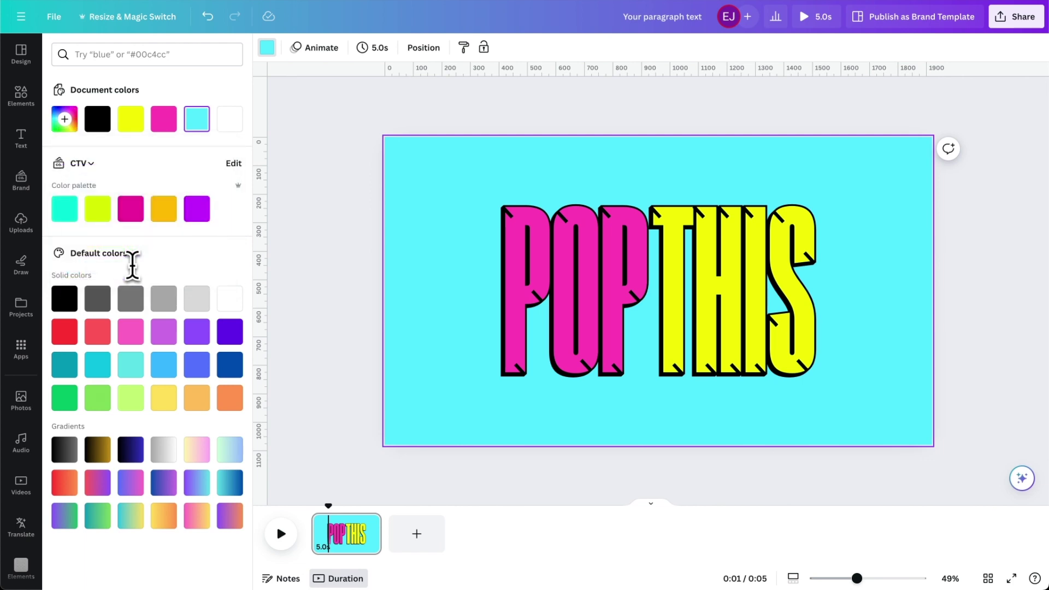
Duplicate page 1 of the POP THIS design as a second page.
left_click(416, 492)
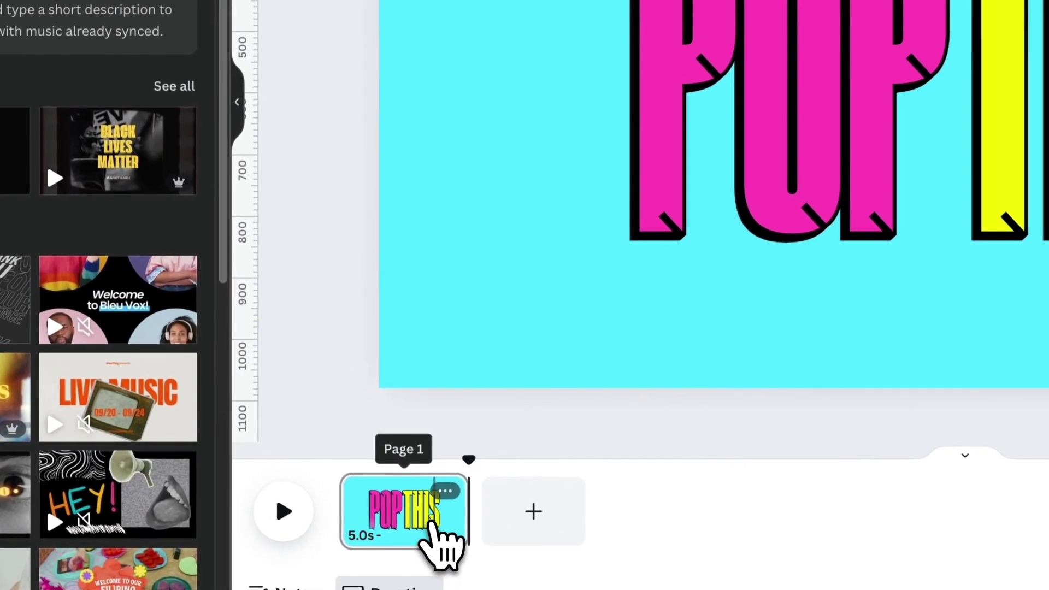
left_click(446, 490)
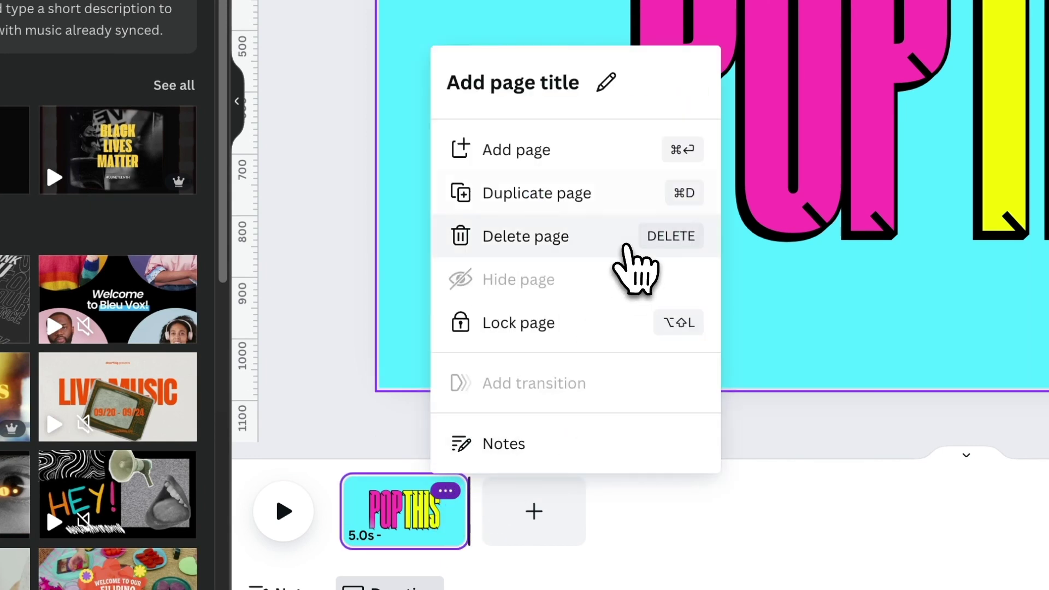
left_click(630, 196)
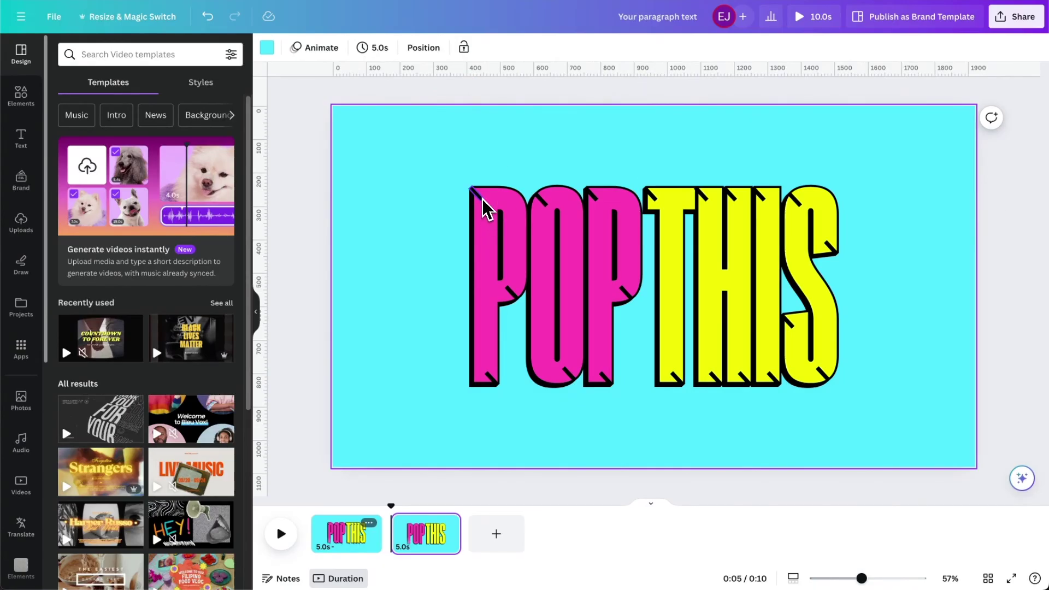
On the duplicated page, stretch the first P's upper-left diagonal bar up and to the right to about 108 by 52.
left_click(482, 198)
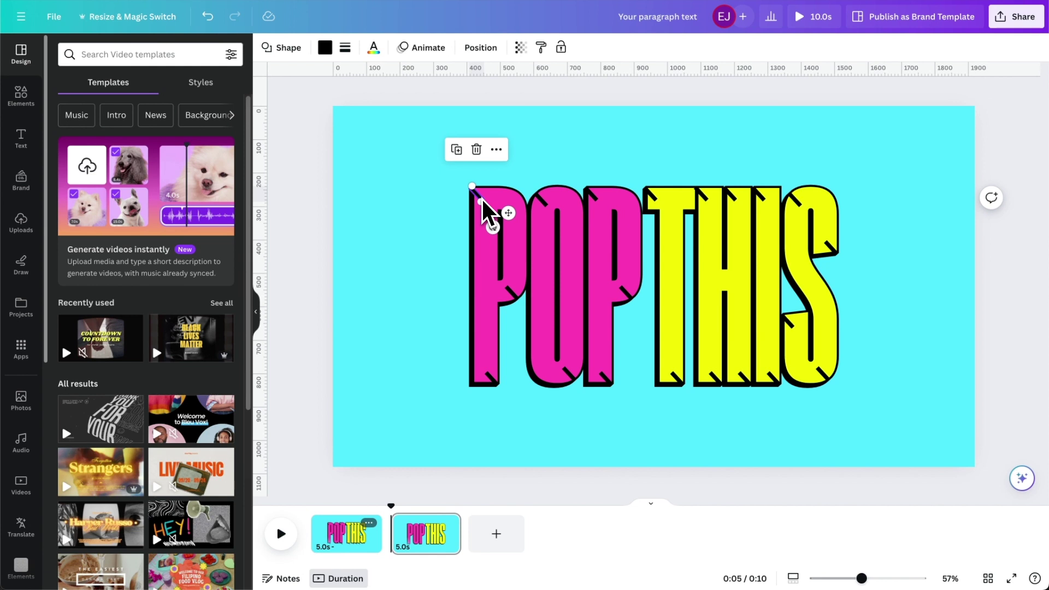
scroll(482, 198, "up", 10)
left_click_drag(475, 306, 616, 197)
scroll(617, 208, "up", 3)
left_click_drag(603, 307, 682, 252)
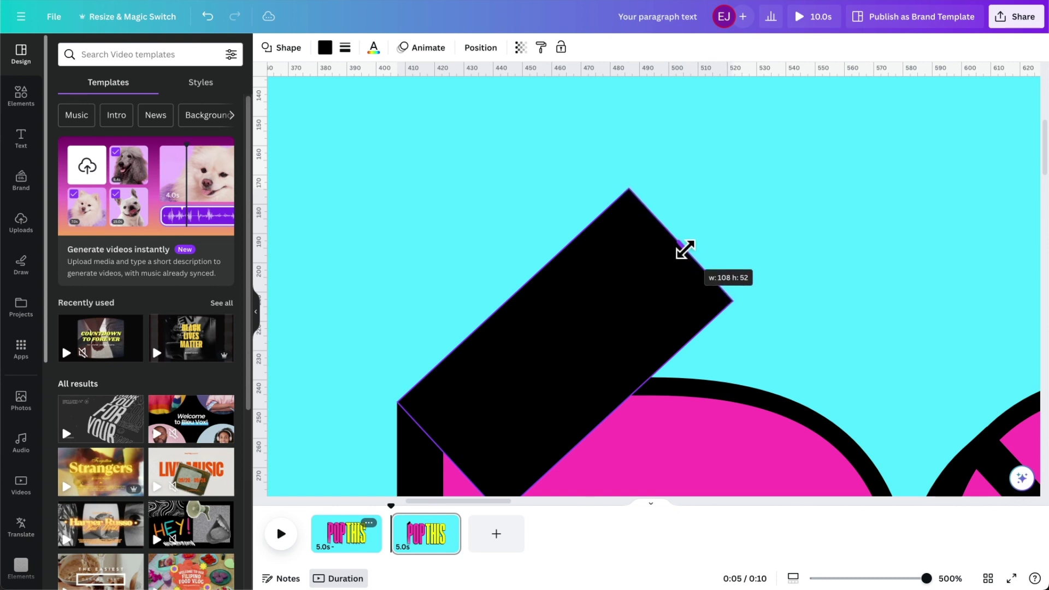
left_click_drag(685, 249, 686, 249)
scroll(745, 307, "down", 10)
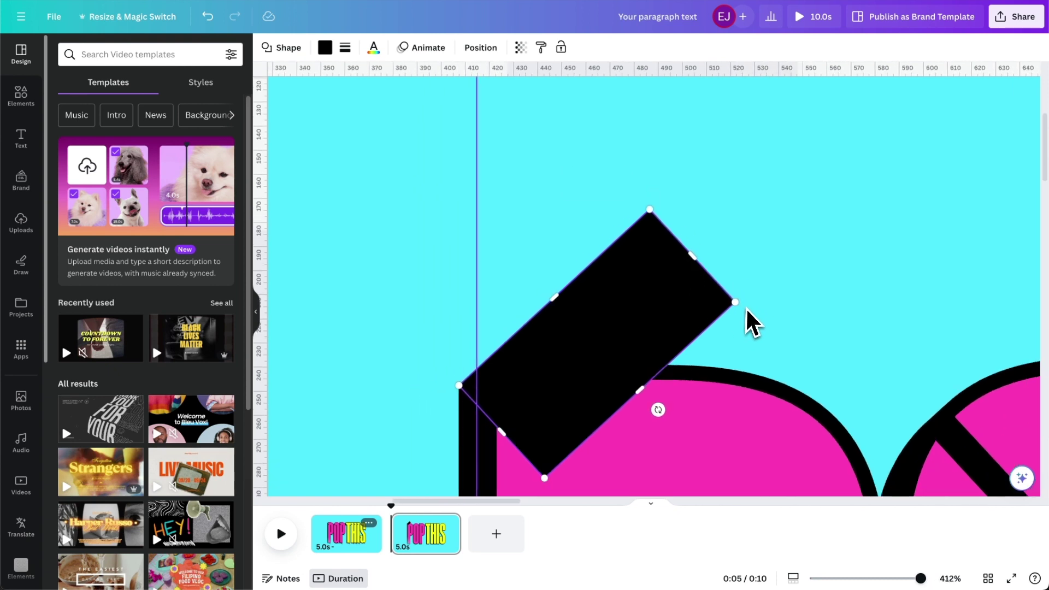
Select the coloured POP and THIS texts together and shift them up and right to meet the extended bar's far edge.
scroll(747, 310, "right", 5)
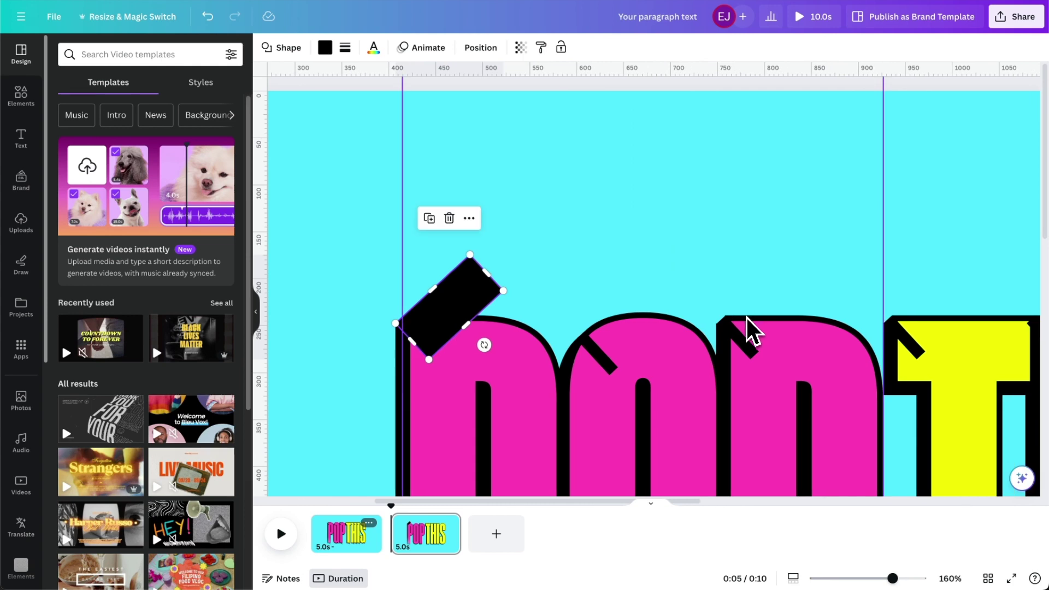
left_click(747, 323)
scroll(987, 337, "right", 4)
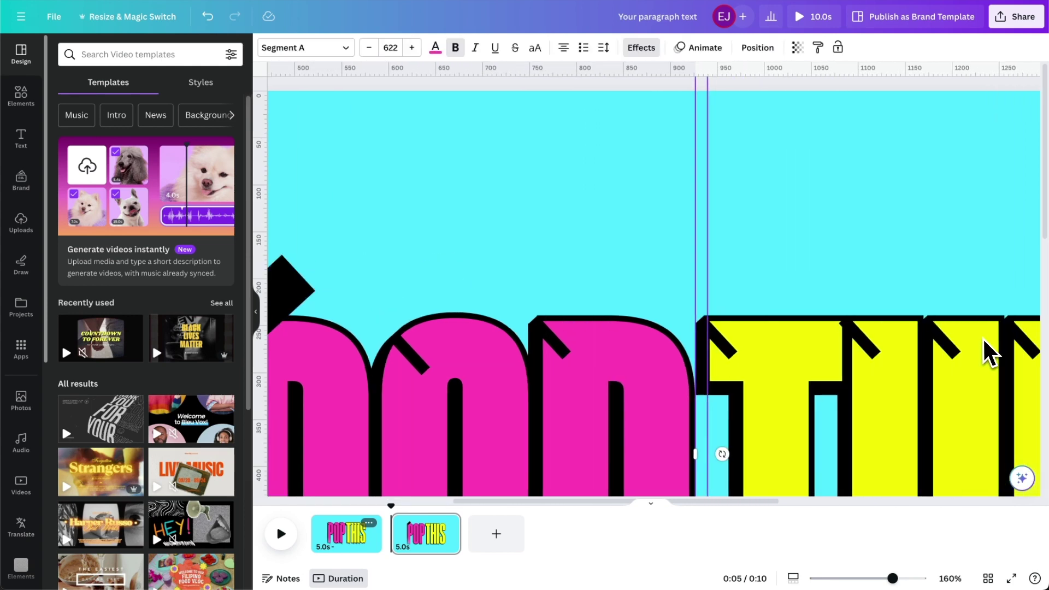
scroll(761, 358, "down", 5)
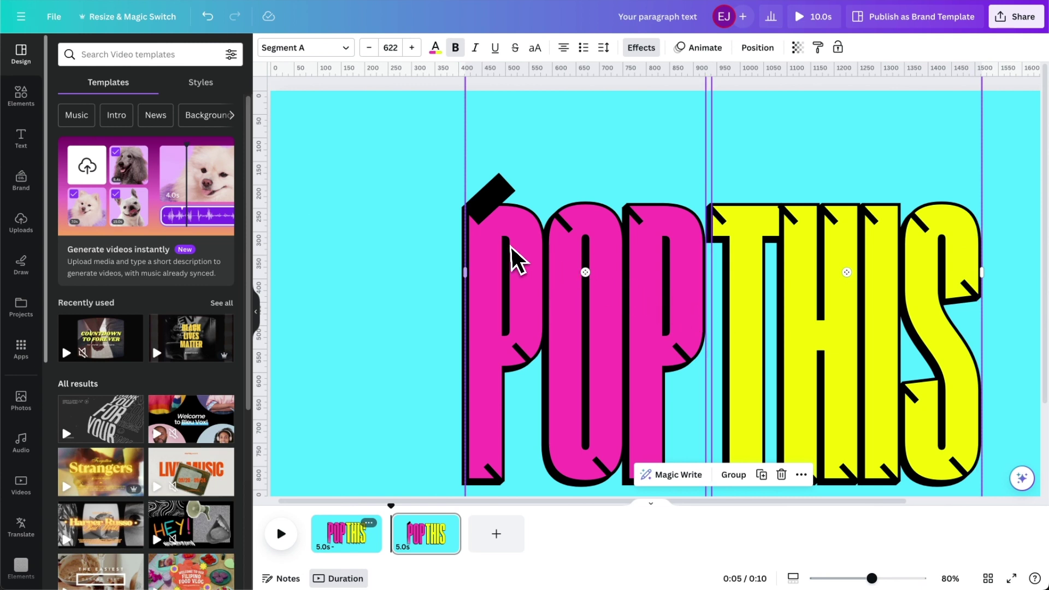
Stretch the O's upper-left diagonal bar up and to the right until it reaches the shifted O's outline.
scroll(511, 248, "up", 5)
left_click_drag(587, 299, 727, 281)
scroll(566, 361, "down", 1)
left_click(556, 404)
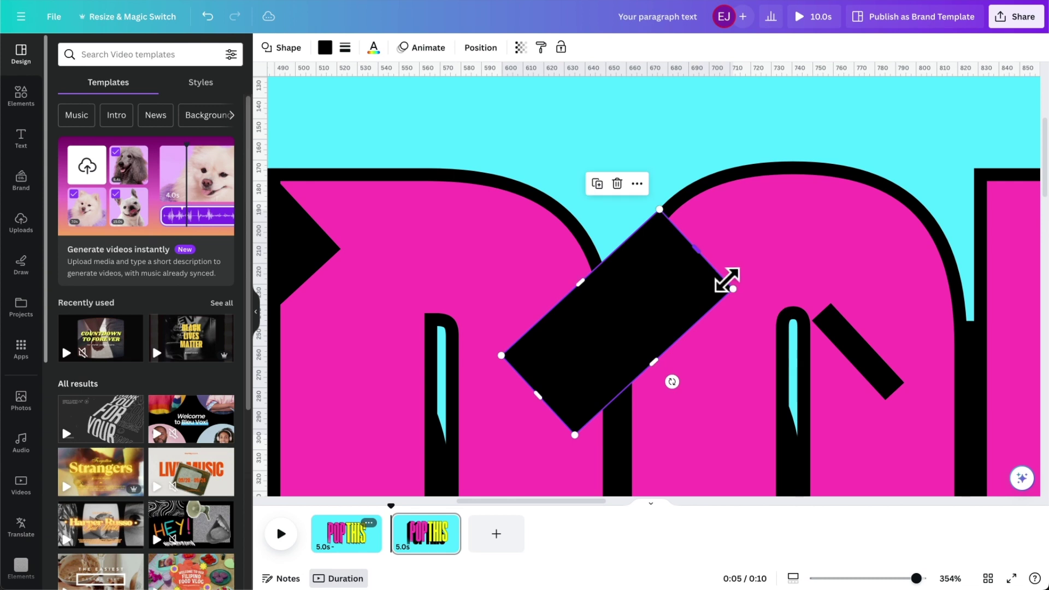
Extend the upper-left diagonal bars of the second P and the T up and right to the shifted letters' edges.
scroll(705, 312, "right", 5)
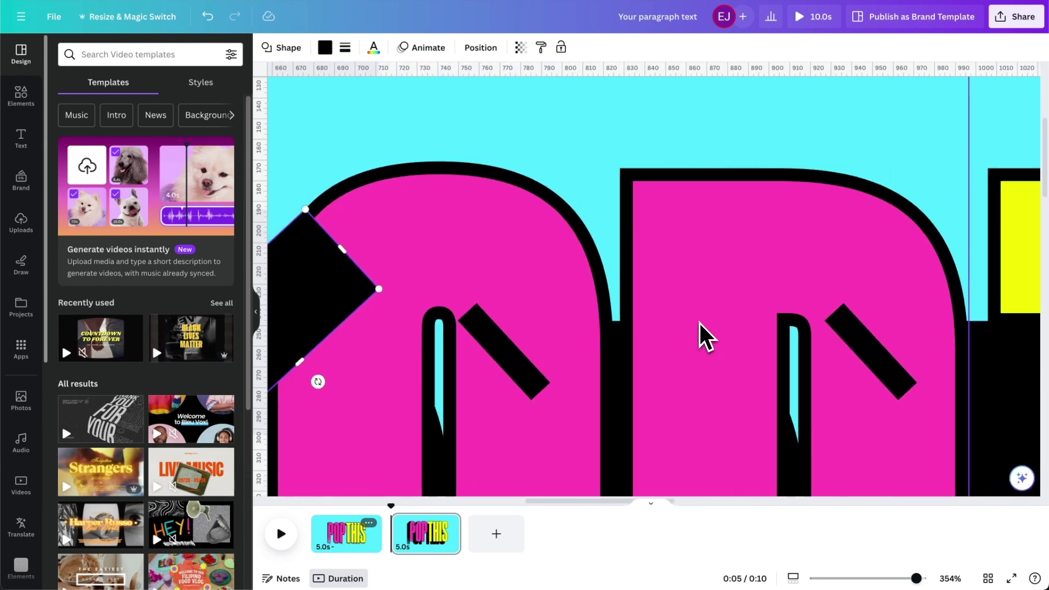
left_click(520, 358)
left_click_drag(515, 346, 685, 240)
scroll(706, 295, "right", 4)
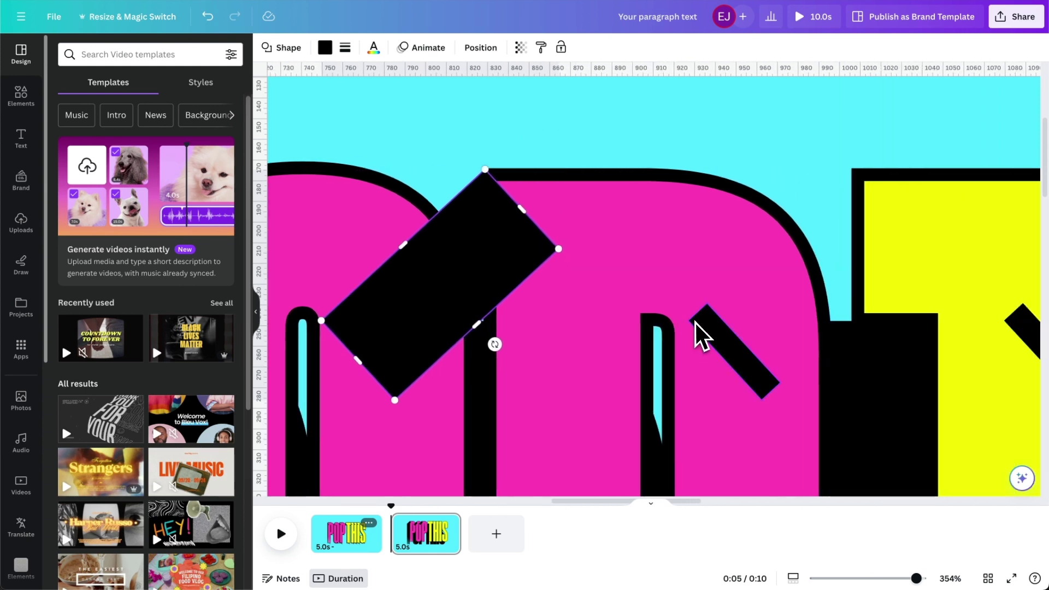
left_click(598, 339)
left_click_drag(598, 338, 782, 243)
Extend the diagonal bars at the tops of both H stems up and right to the shifted H's upper edge.
scroll(667, 346, "right", 5)
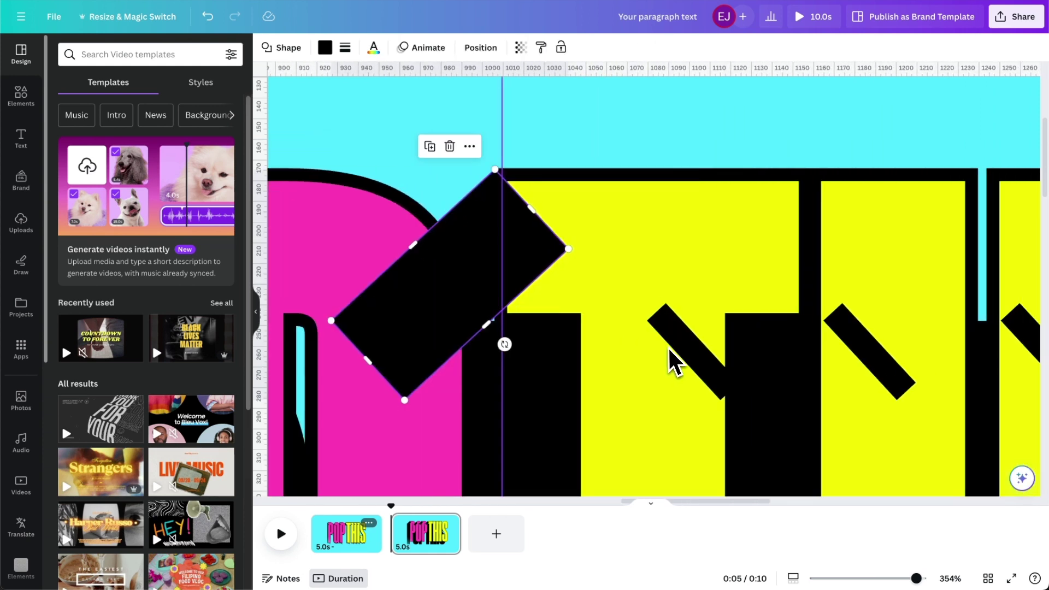
left_click(582, 365)
left_click_drag(590, 344, 762, 251)
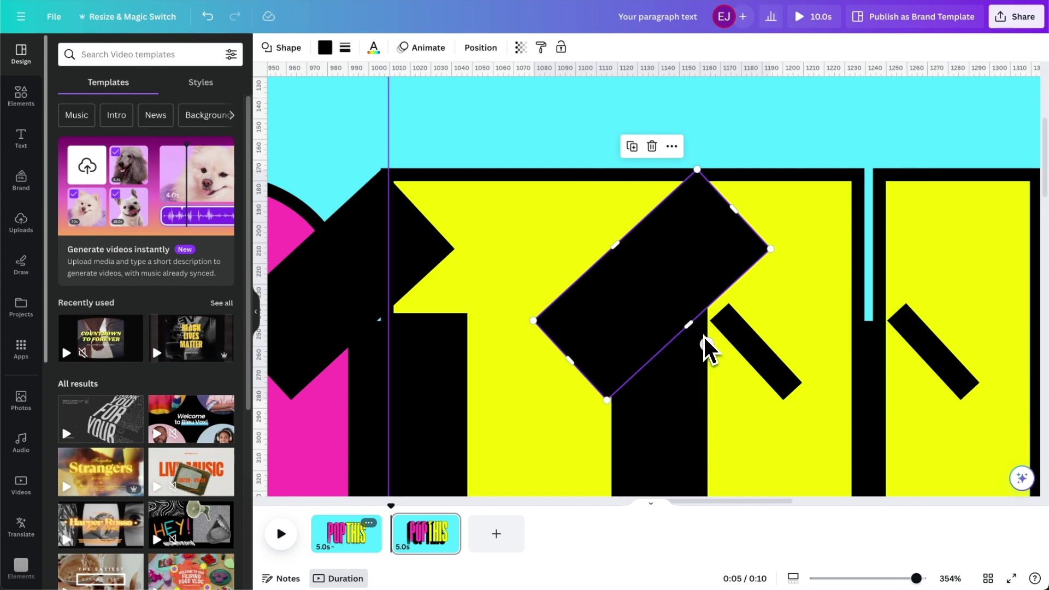
scroll(703, 335, "right", 4)
left_click(507, 374)
left_click_drag(483, 349, 667, 257)
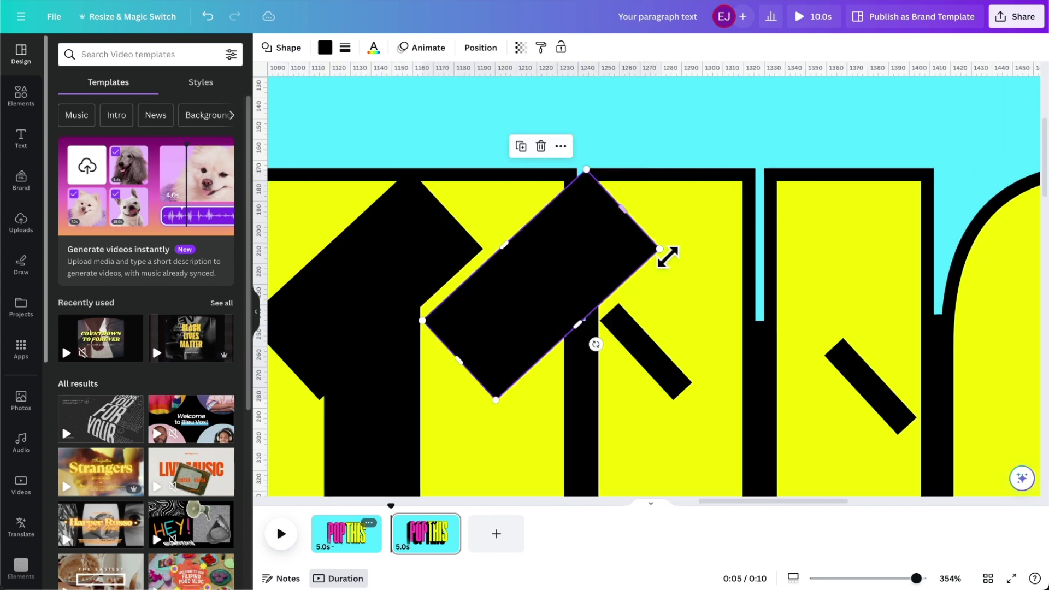
Extend the upper-left diagonal bars of the I and the S up and right to the shifted letters' outlines.
left_click(674, 371)
left_click_drag(661, 352, 836, 261)
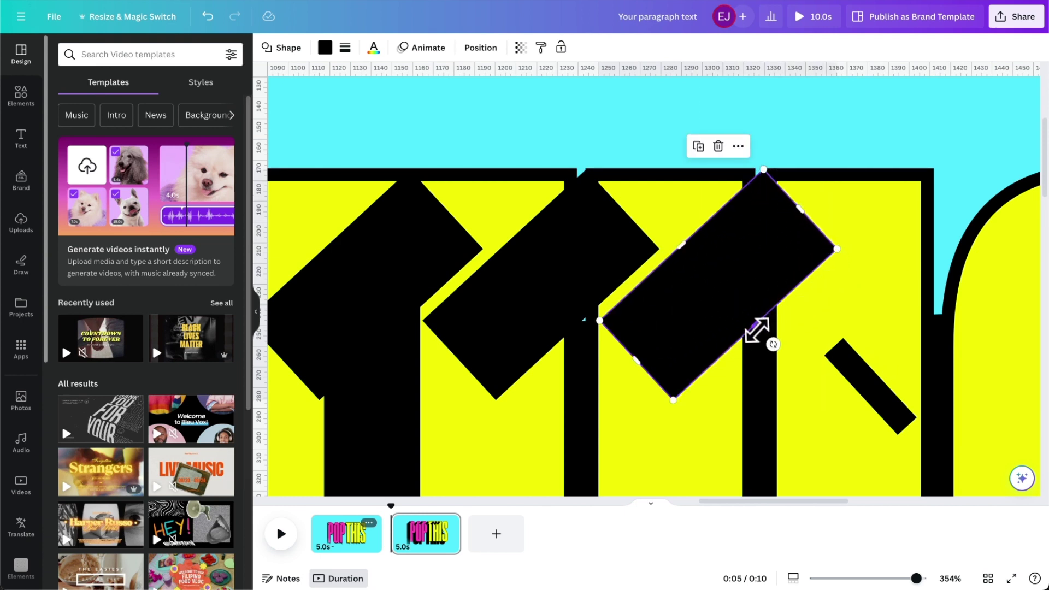
scroll(743, 344, "right", 5)
left_click(607, 387)
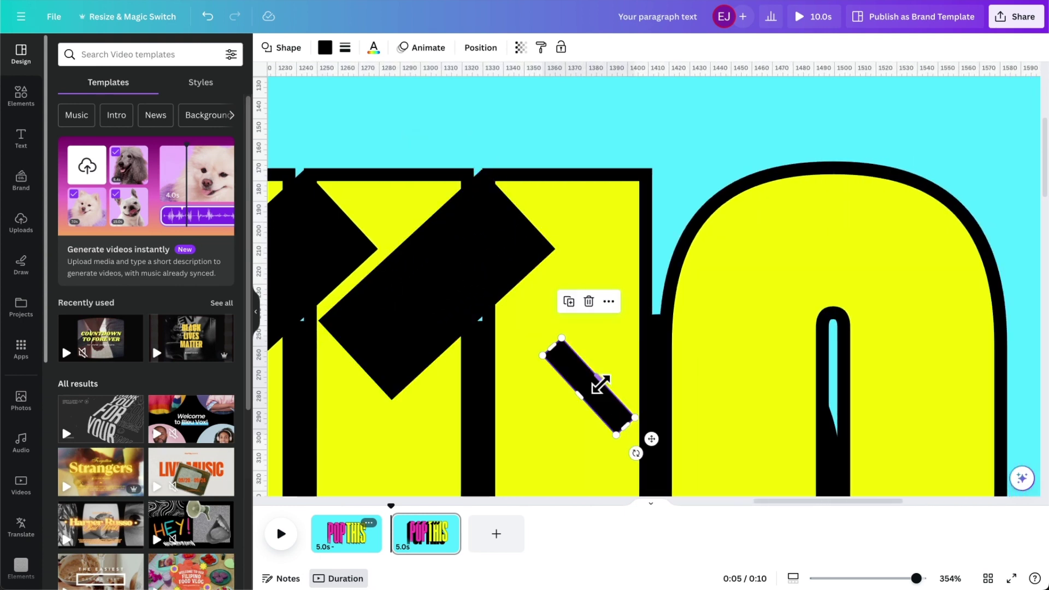
left_click_drag(601, 381, 775, 297)
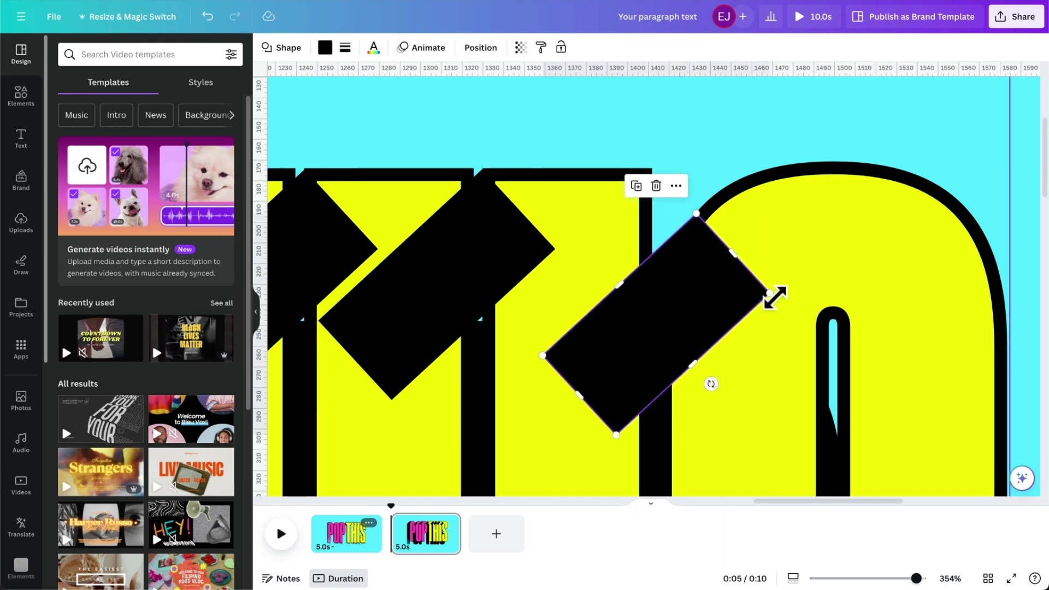
Stretch the diagonal bar at the S's upper-right terminal to about 108 by 52, reaching the shifted S's corner.
scroll(759, 361, "down", 10)
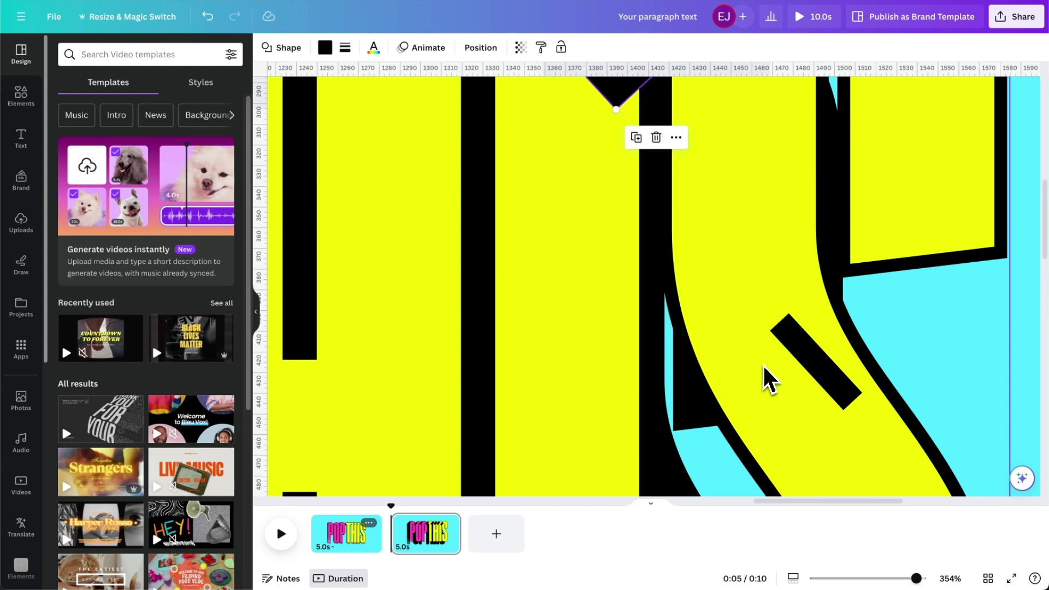
scroll(740, 323, "right", 5)
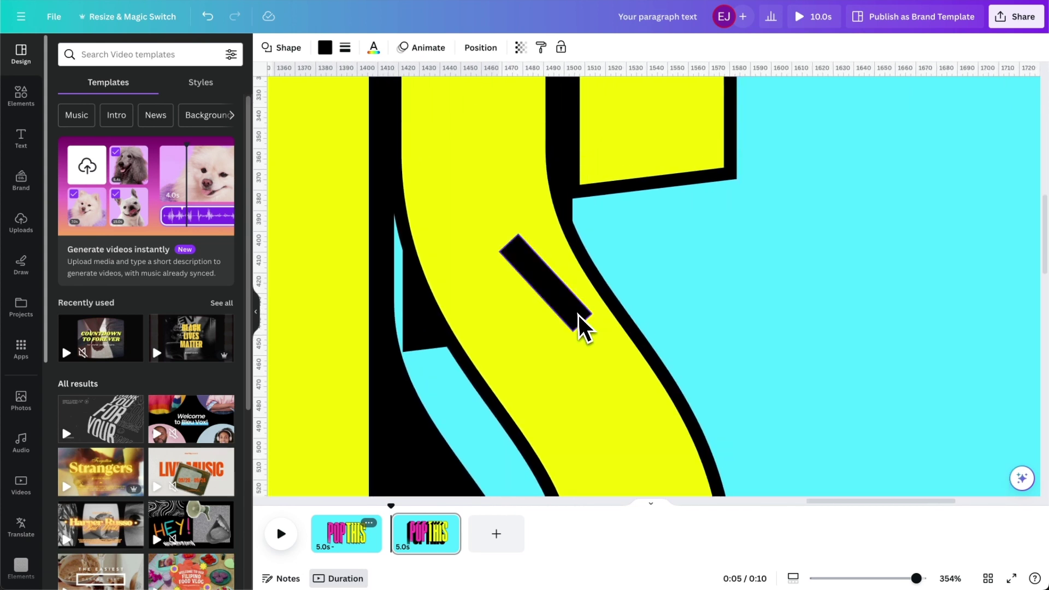
left_click(555, 307)
left_click_drag(559, 280, 728, 179)
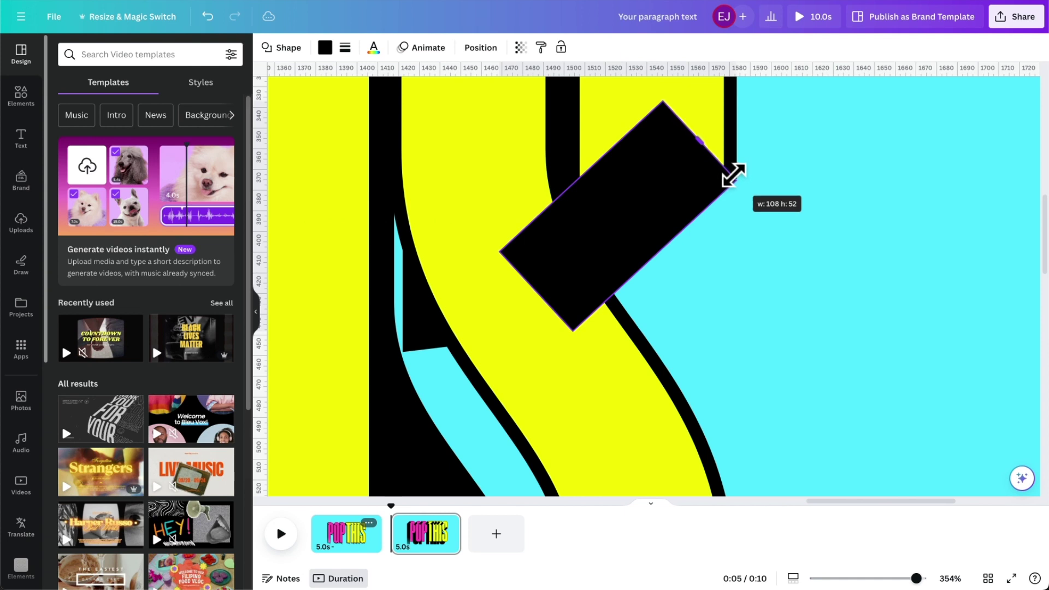
left_click_drag(733, 175, 733, 175)
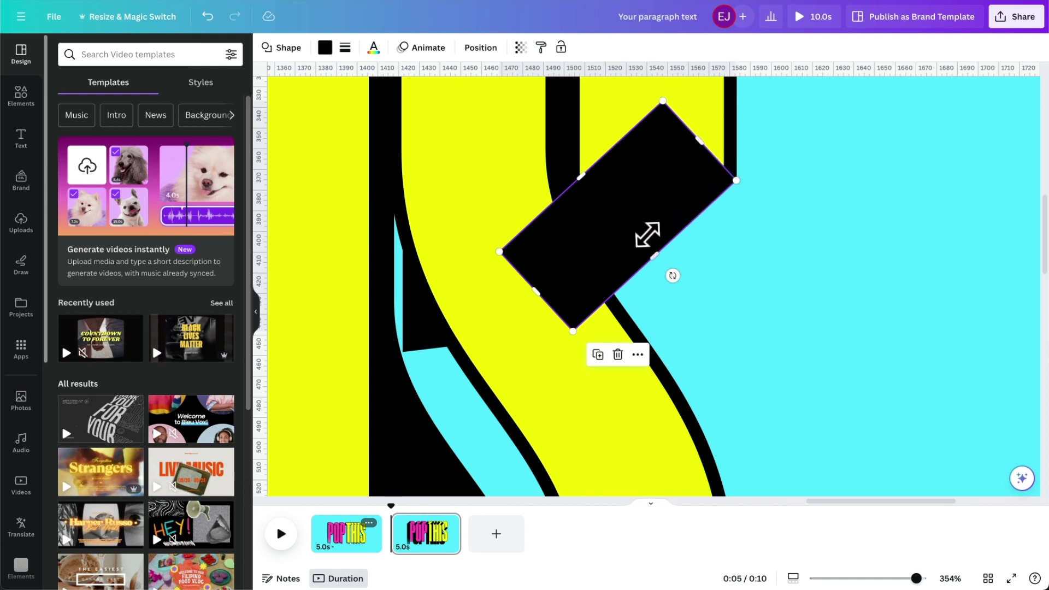
Extend the diagonal bar on the S's lower-right curve up and right to the shifted S's outline.
scroll(647, 366, "down", 10)
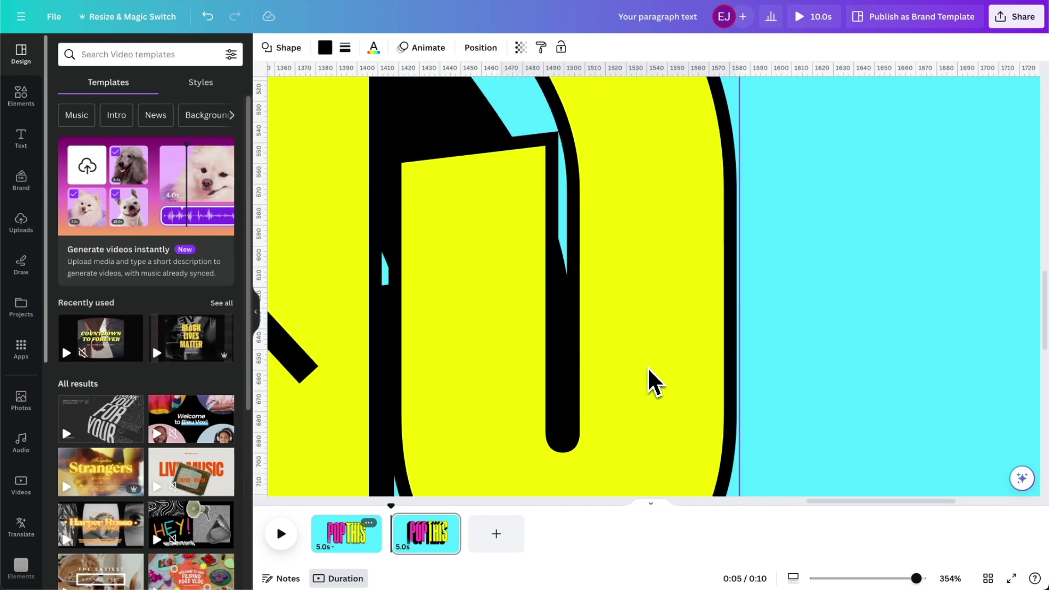
scroll(649, 370, "down", 3)
left_click(500, 358)
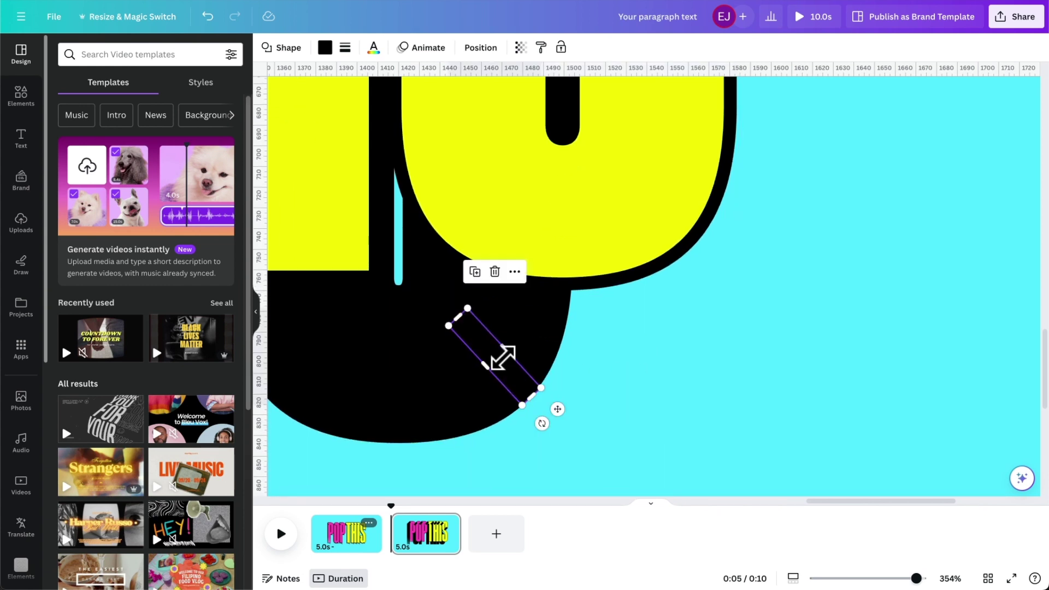
left_click_drag(505, 349, 668, 231)
Extend the diagonal bar at the I's lower-right corner up and right to the shifted I's corner.
scroll(501, 368, "left", 5)
left_click(492, 394)
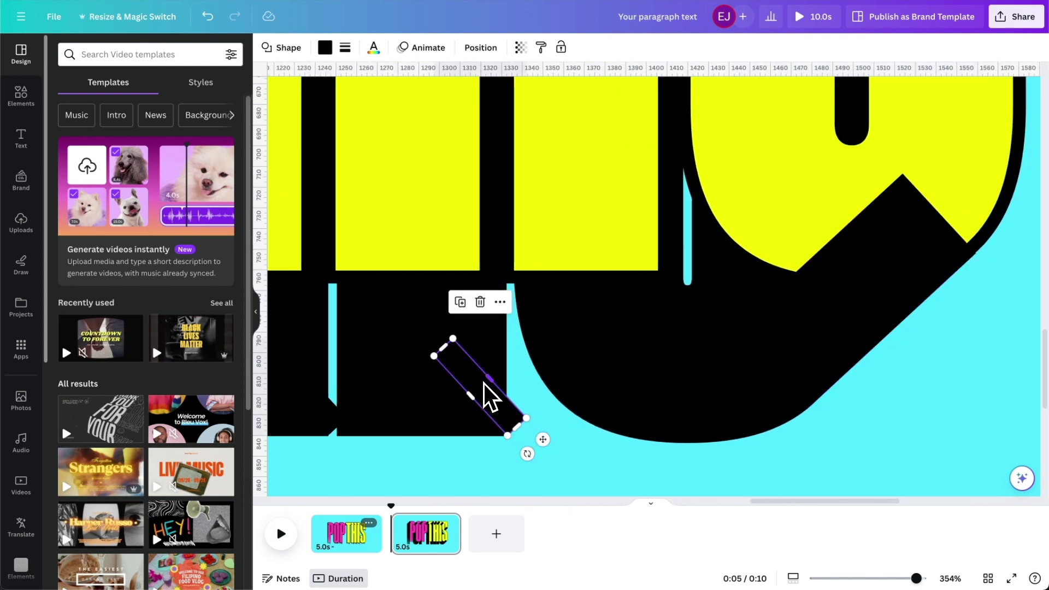
left_click_drag(491, 377, 689, 303)
Extend the diagonal bars at the feet of both H stems up and right to the shifted stems' lower-right corners.
scroll(547, 361, "left", 6)
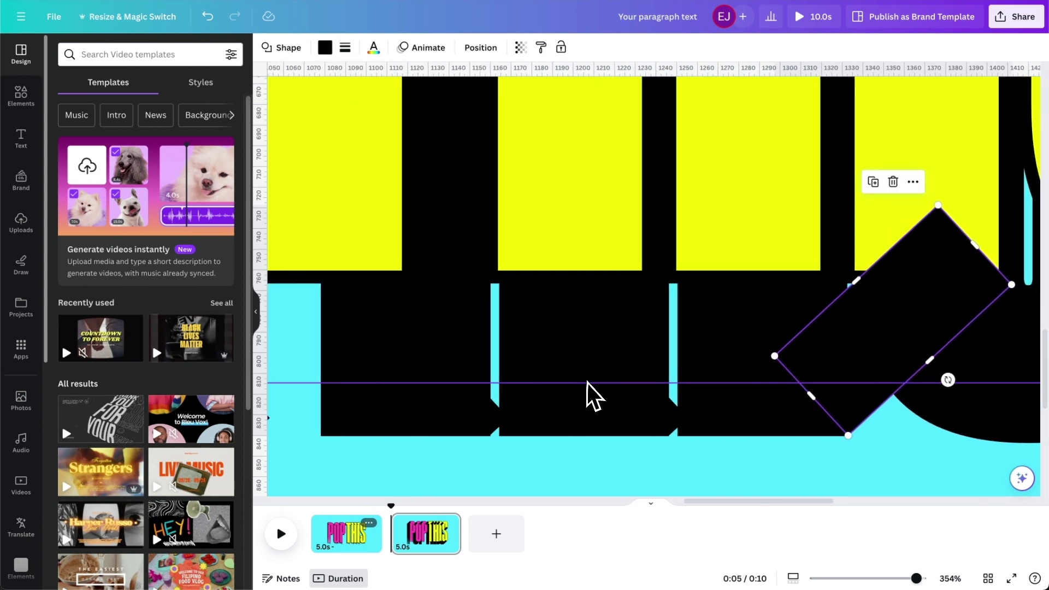
left_click(636, 397)
left_click_drag(651, 378, 867, 325)
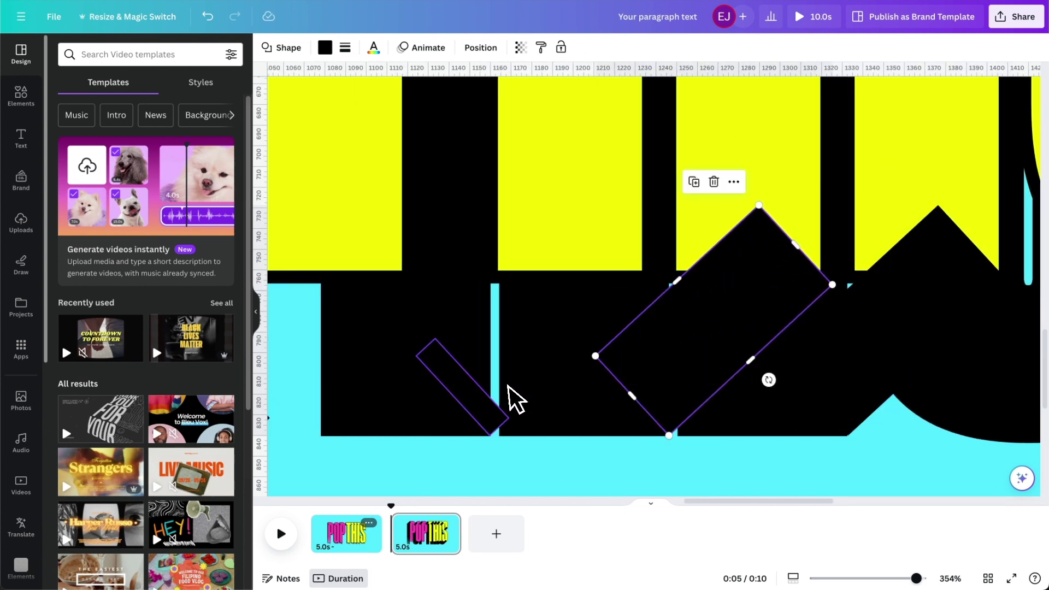
left_click(474, 407)
left_click_drag(473, 384, 679, 321)
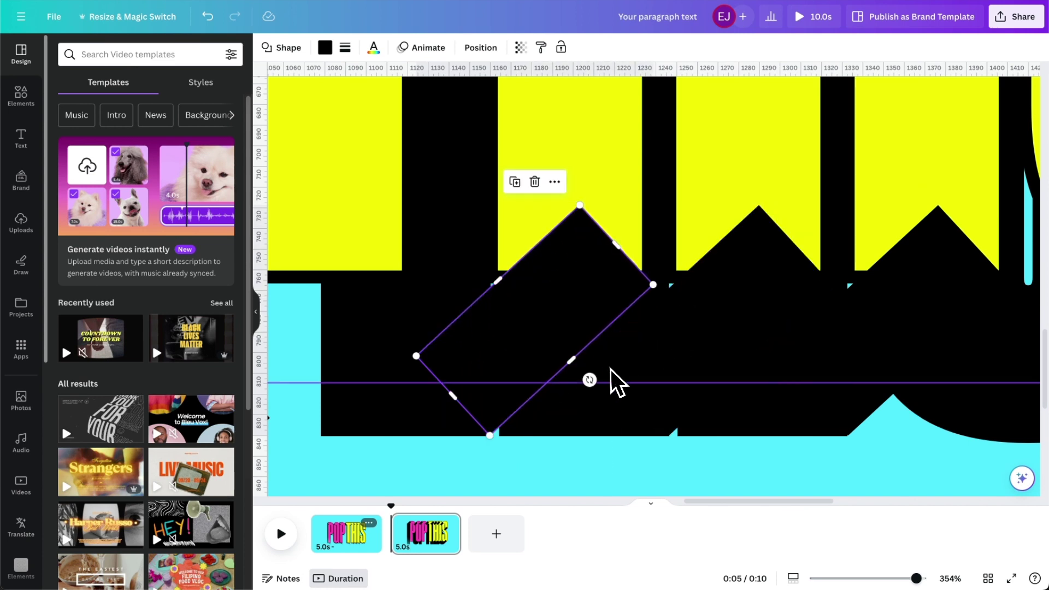
Extend the lower-right diagonal bars of the T and the second P up and right to the shifted letters' corners.
scroll(606, 381, "left", 6)
left_click(538, 392)
left_click_drag(558, 378, 770, 323)
scroll(679, 351, "left", 6)
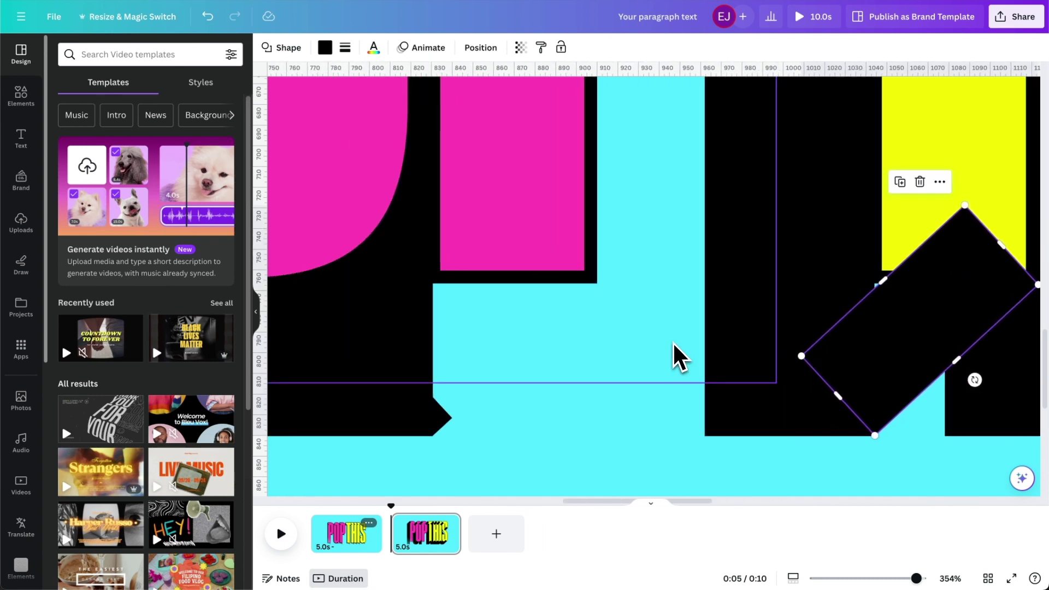
scroll(671, 342, "left", 4)
left_click(550, 387)
left_click_drag(557, 377, 742, 285)
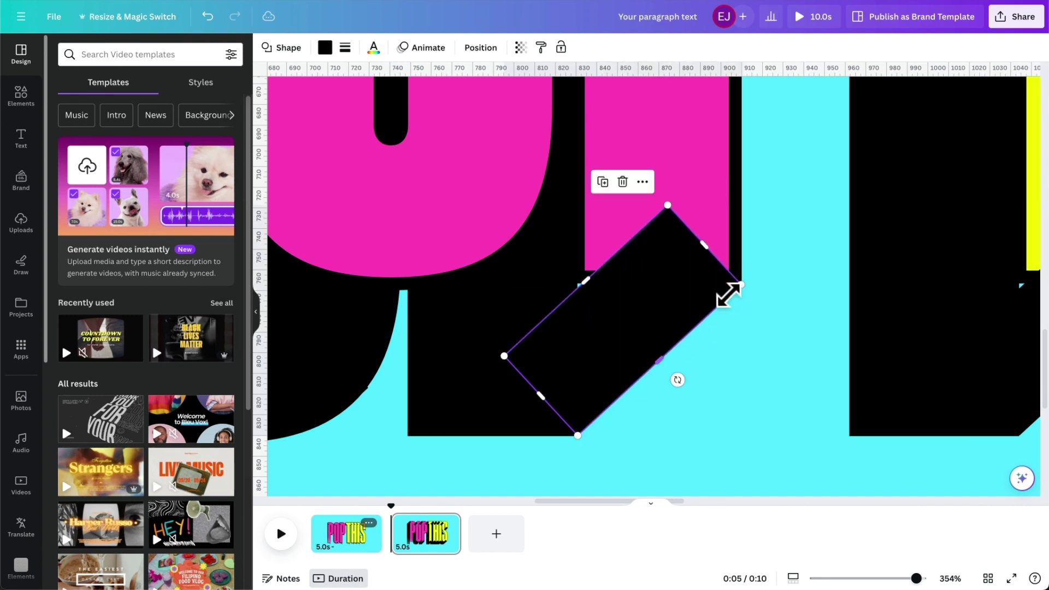
Extend the diagonal bars on the O's lower-right curve and the first P's foot up and right to the shifted letters' outlines.
left_click(477, 347)
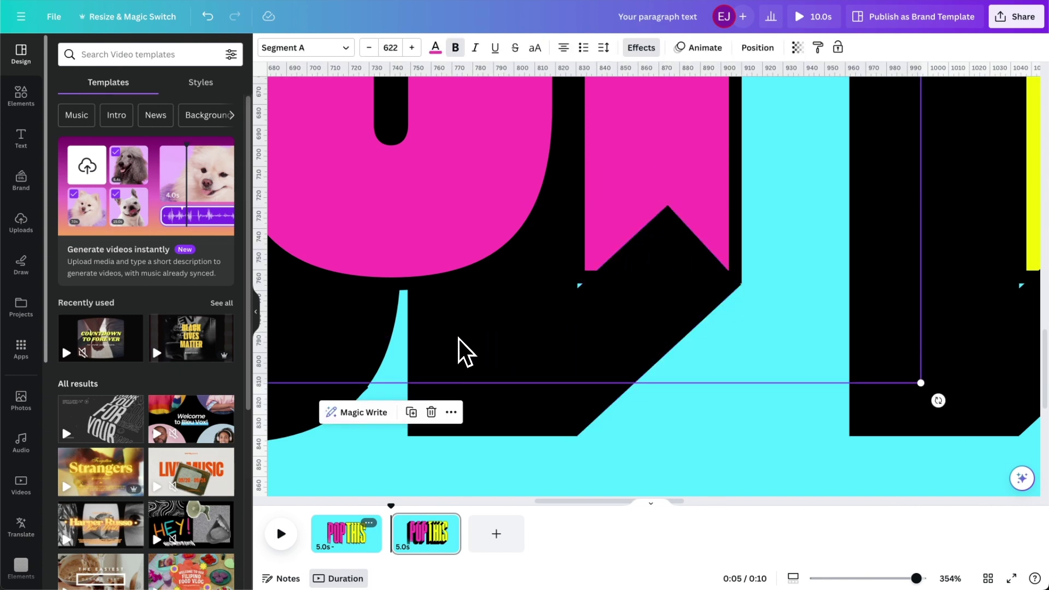
scroll(494, 363, "left", 10)
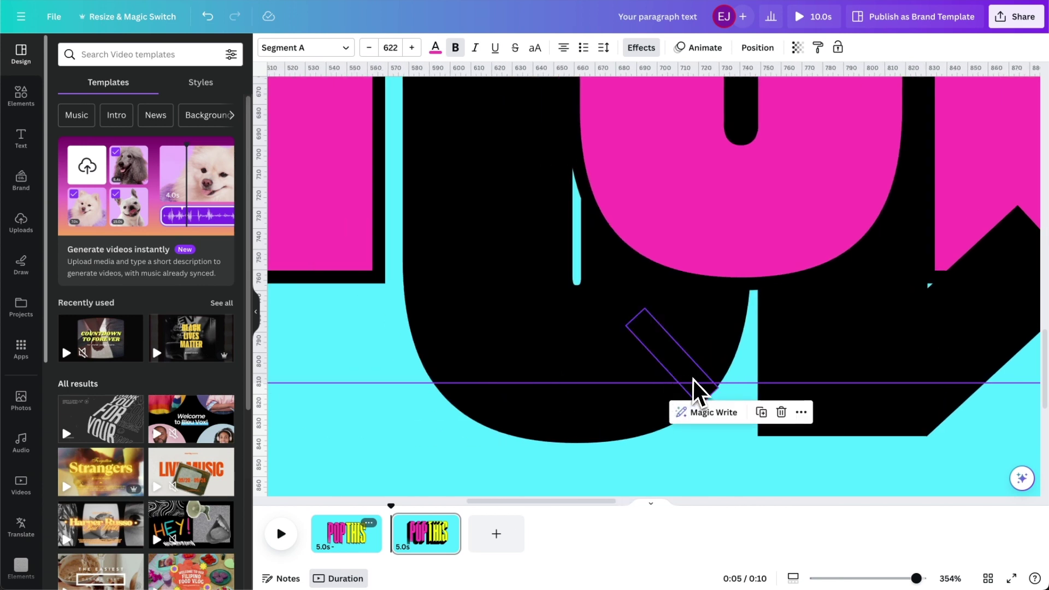
left_click(693, 379)
left_click_drag(684, 347, 850, 253)
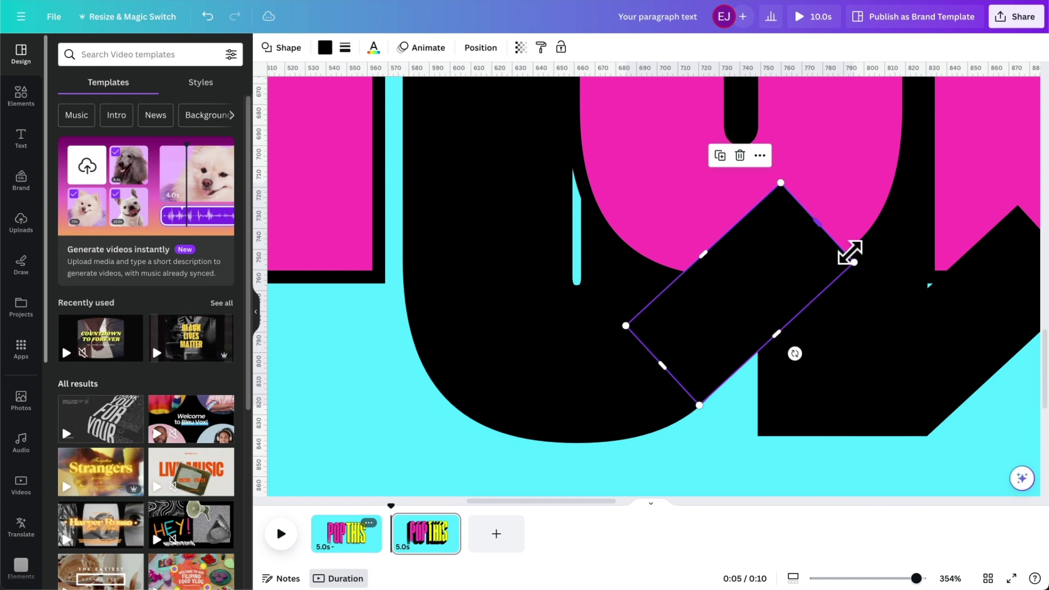
scroll(677, 356, "left", 10)
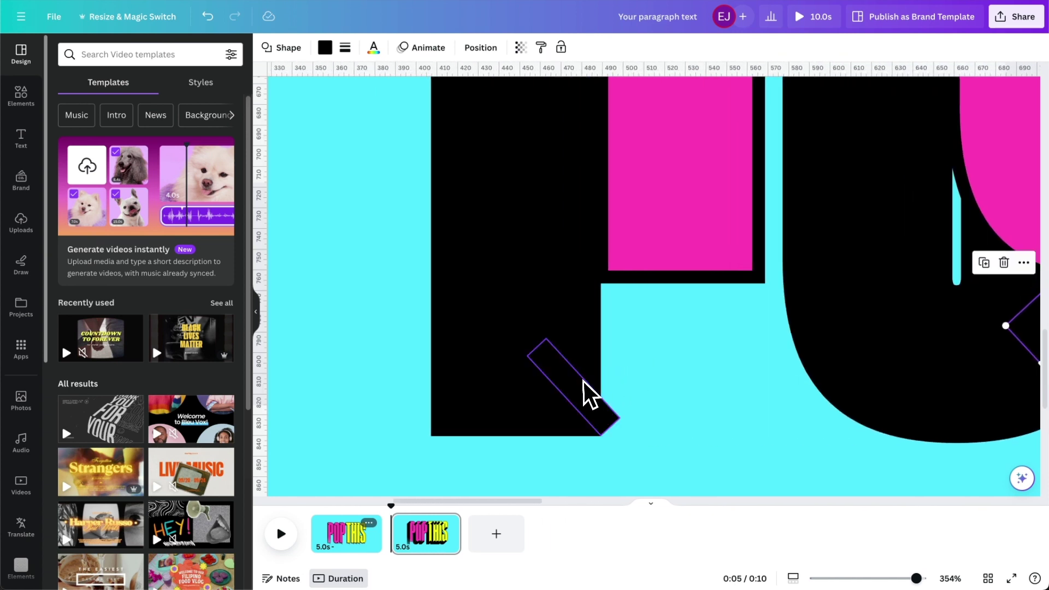
left_click(580, 383)
left_click_drag(583, 375, 785, 307)
Extend the diagonal bars under the bowls of both Ps up and right to the shifted bowls' outlines.
scroll(808, 340, "down", 5)
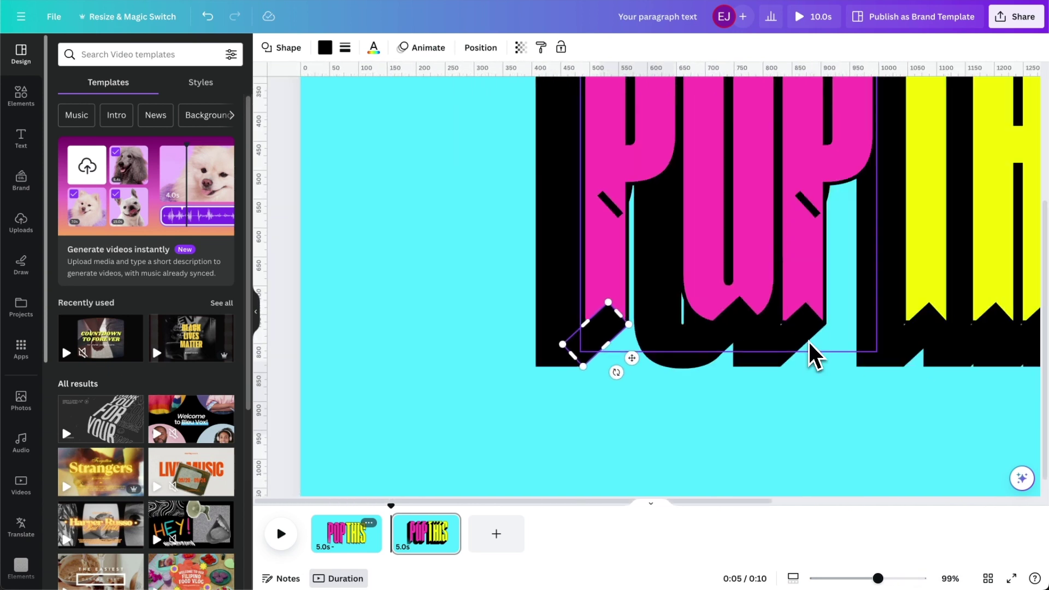
scroll(803, 339, "up", 2)
scroll(683, 279, "up", 1)
scroll(568, 218, "up", 5)
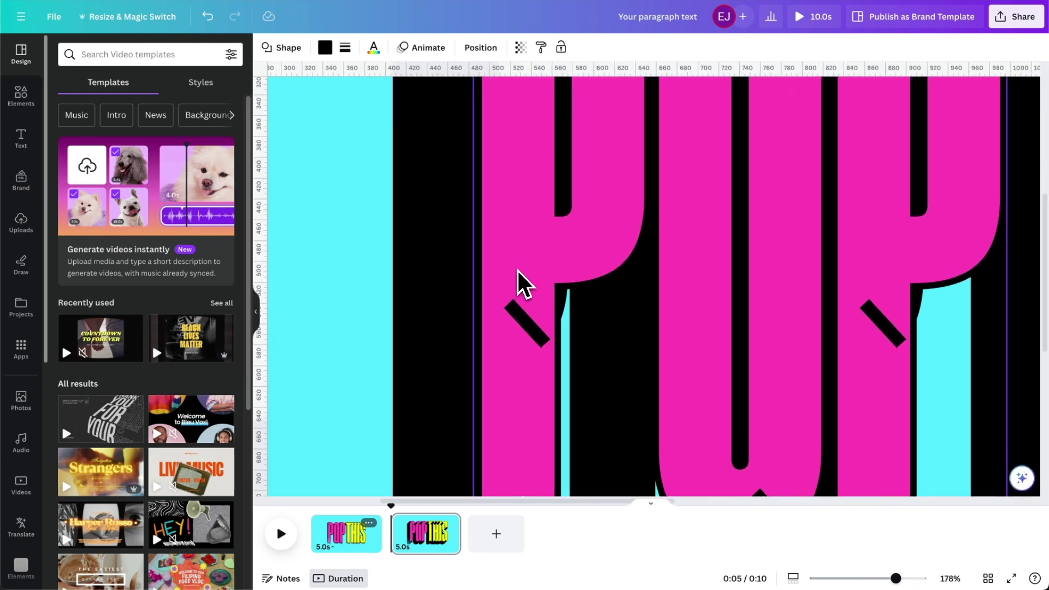
left_click(525, 153)
left_click_drag(536, 351, 725, 296)
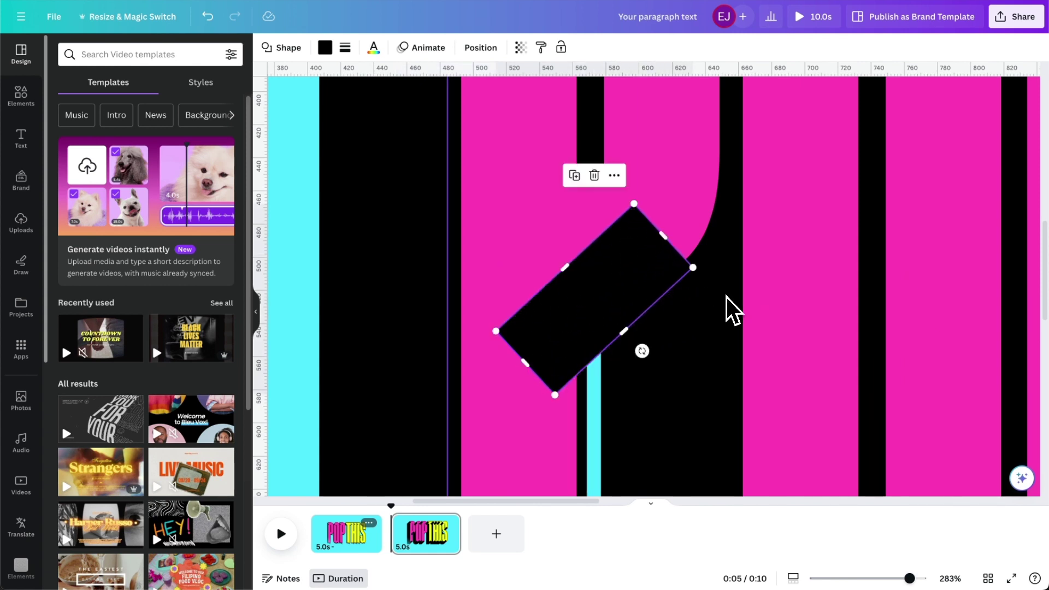
scroll(724, 300, "right", 5)
scroll(344, 241, "right", 2)
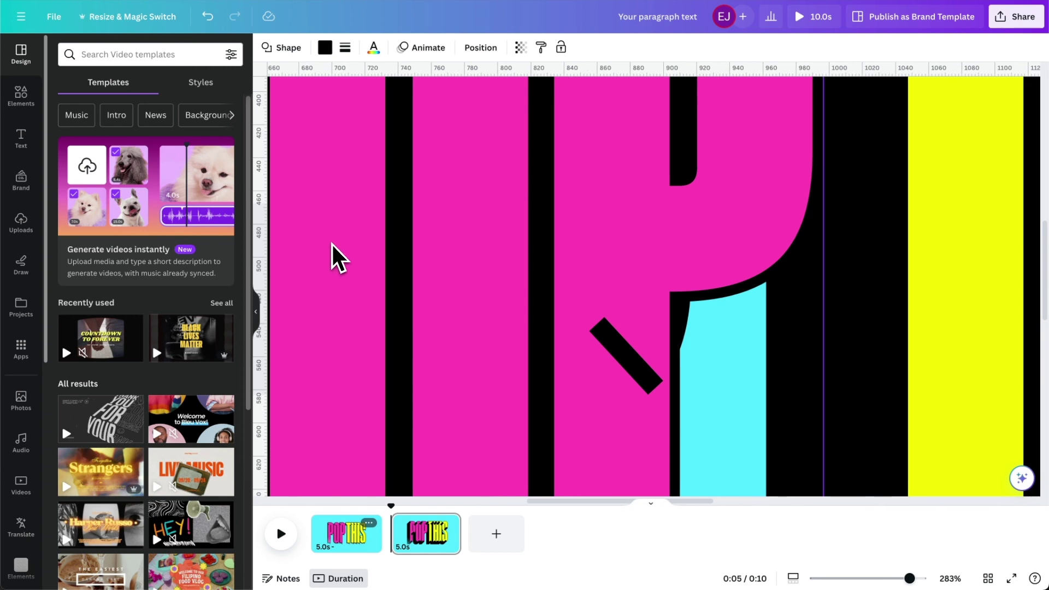
left_click(629, 349)
left_click_drag(630, 343, 776, 269)
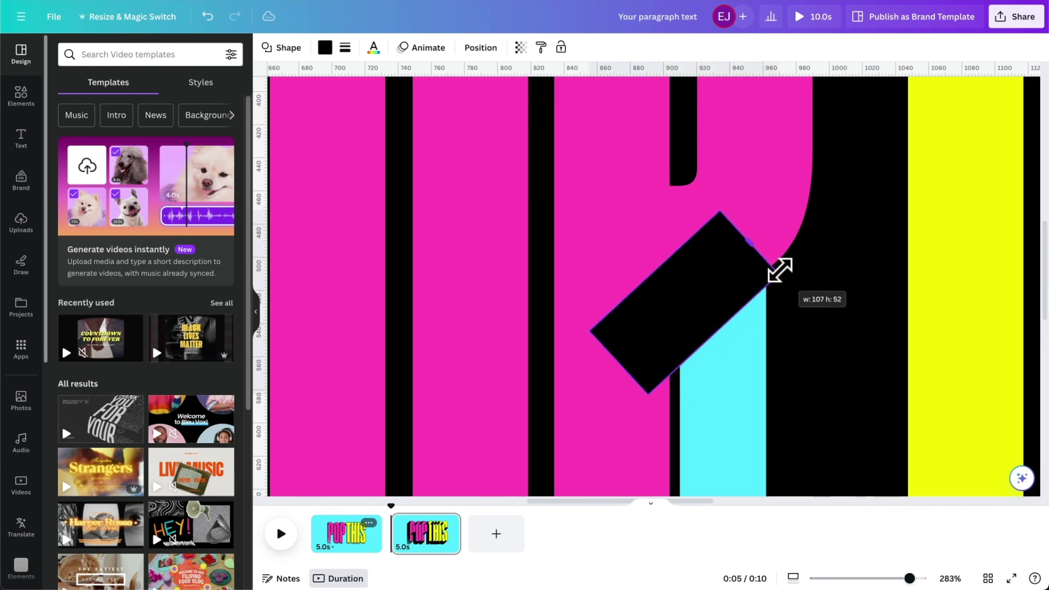
left_click_drag(781, 269, 780, 269)
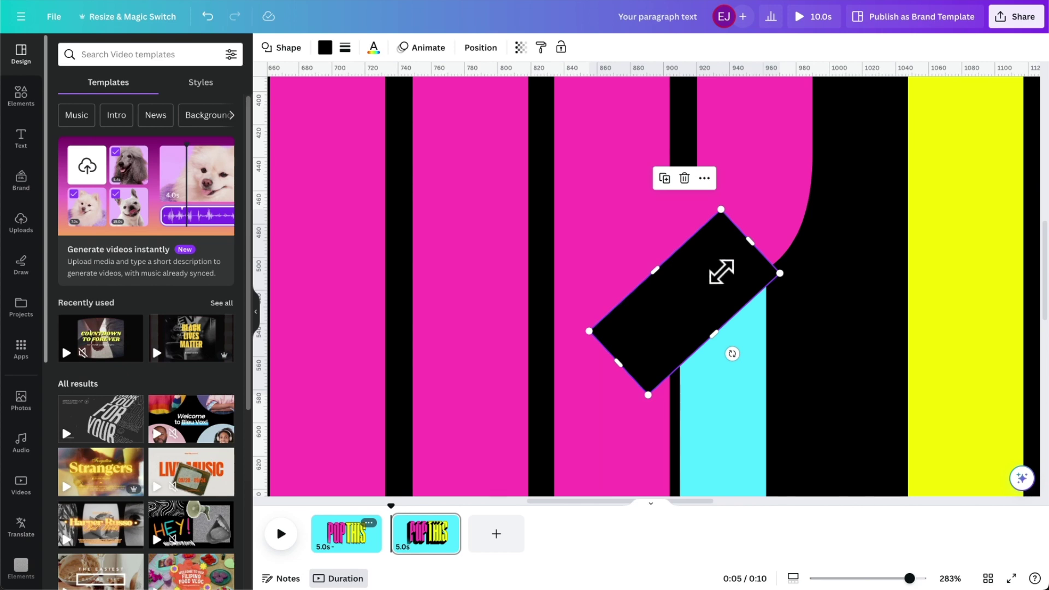
Extend the diagonal bar at the S's lower-left terminal up and right to the shifted S's corner.
scroll(708, 314, "down", 3)
scroll(722, 328, "down", 3)
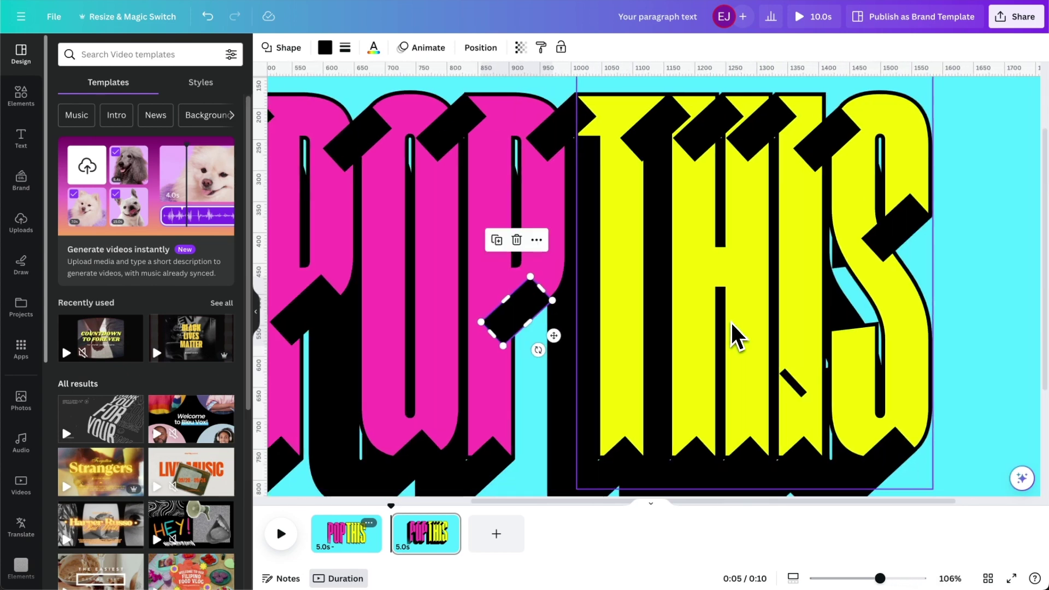
scroll(840, 382, "up", 3)
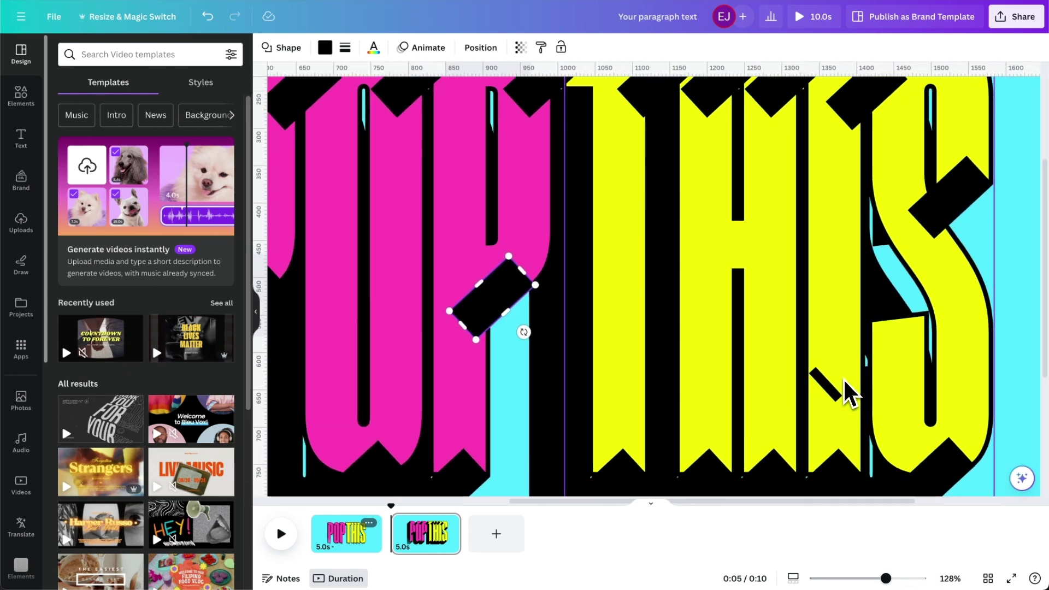
scroll(785, 382, "up", 5)
left_click(588, 396)
left_click(578, 404)
left_click_drag(575, 390, 789, 304)
scroll(546, 401, "down", 10)
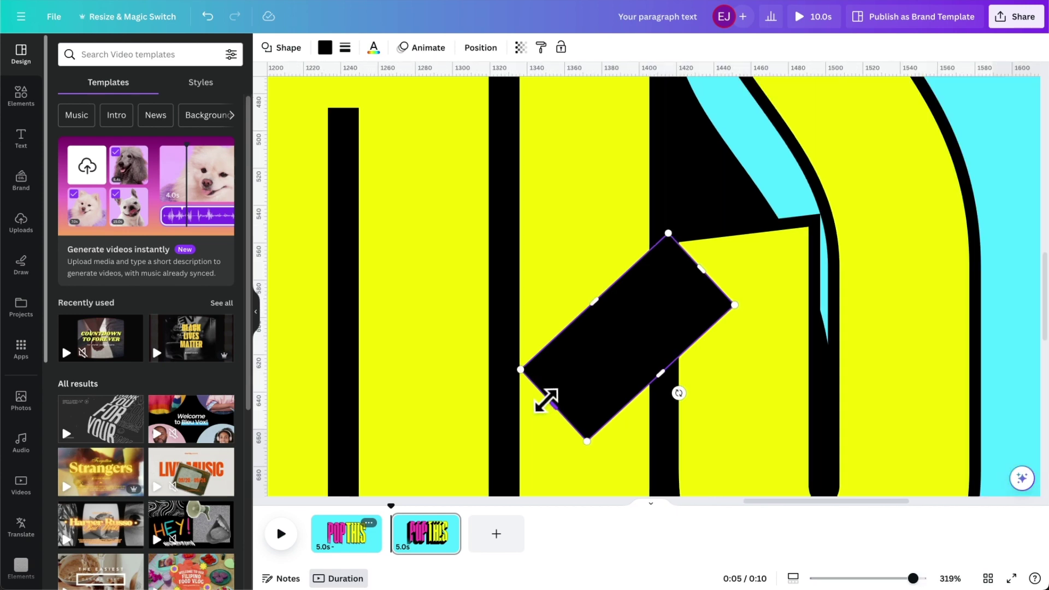
left_click(1030, 451)
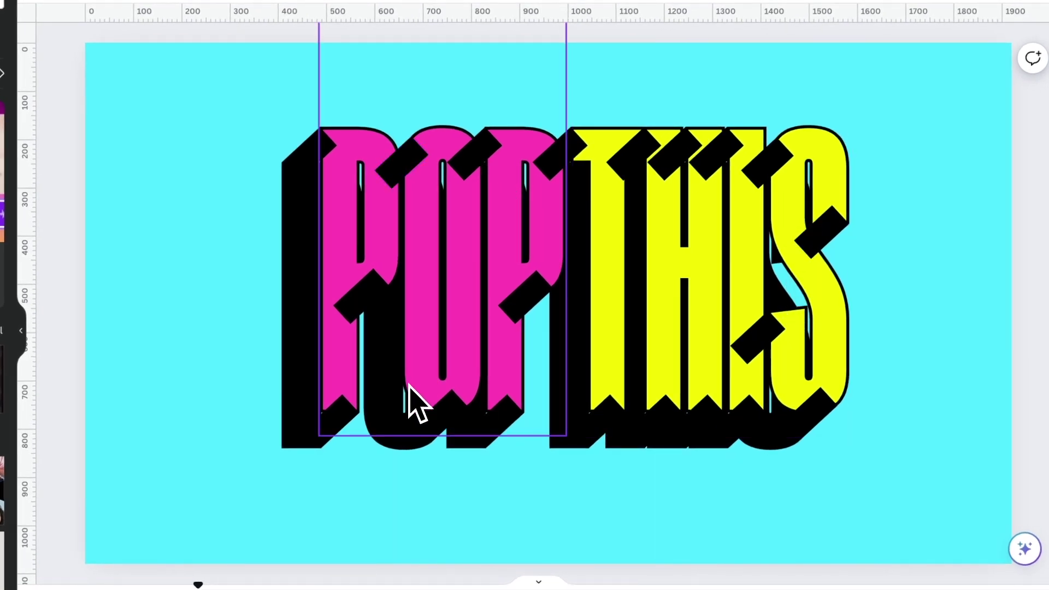
Duplicate a diagonal bar onto the top of the S's upper counter and widen it to cover the cyan gap.
scroll(881, 234, "up", 5, "ctrl")
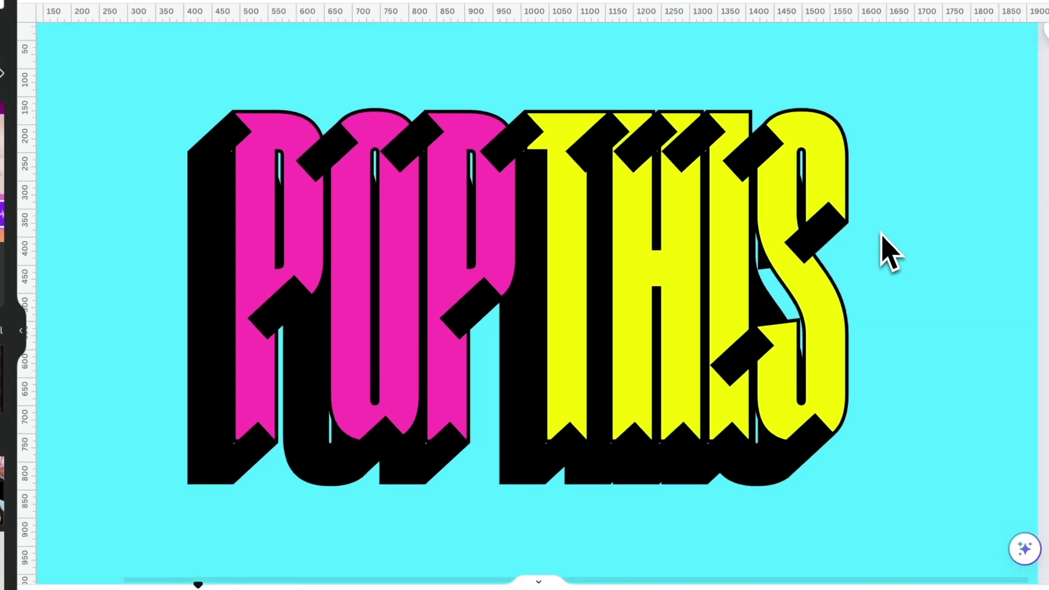
scroll(890, 251, "up", 5, "ctrl")
left_click(720, 429)
left_click_drag(721, 429, 653, 201, "alt")
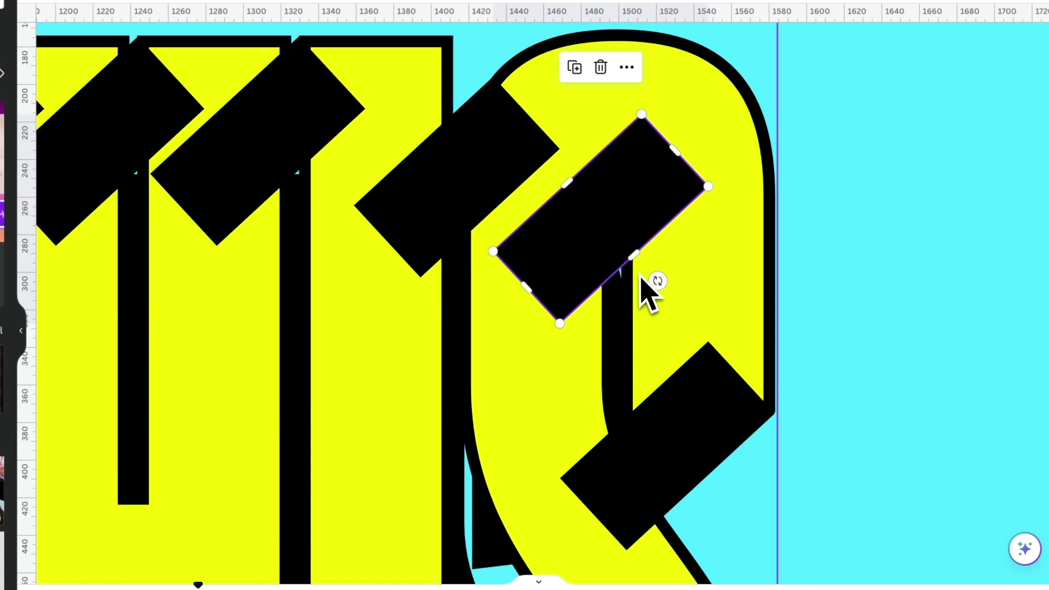
left_click_drag(632, 260, 651, 277)
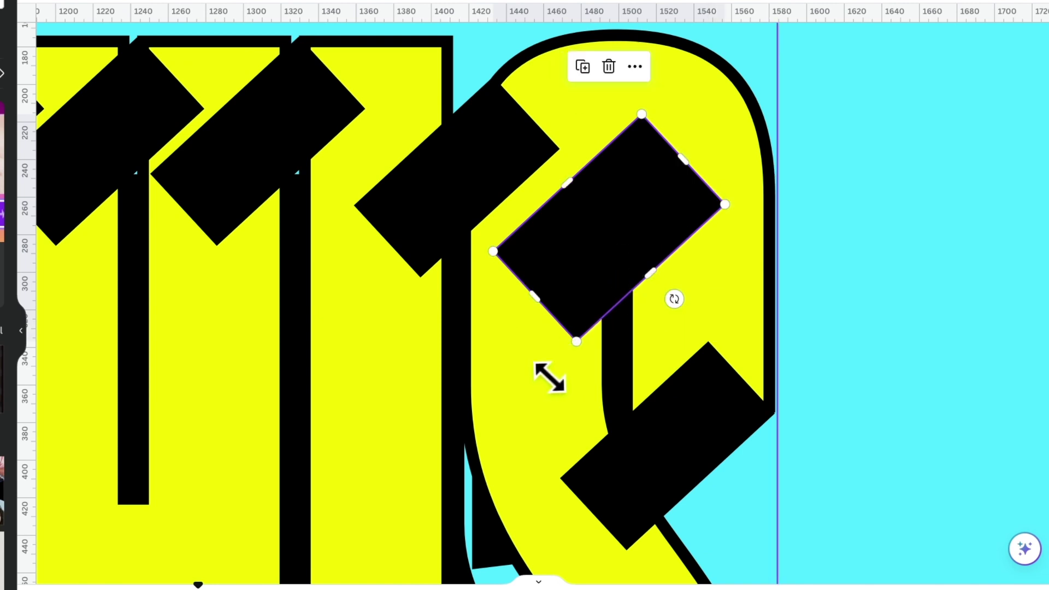
Duplicate the bar onto the S's middle curve, then rotate and enlarge it to cover the cyan gap there.
scroll(548, 375, "down", 3, "ctrl")
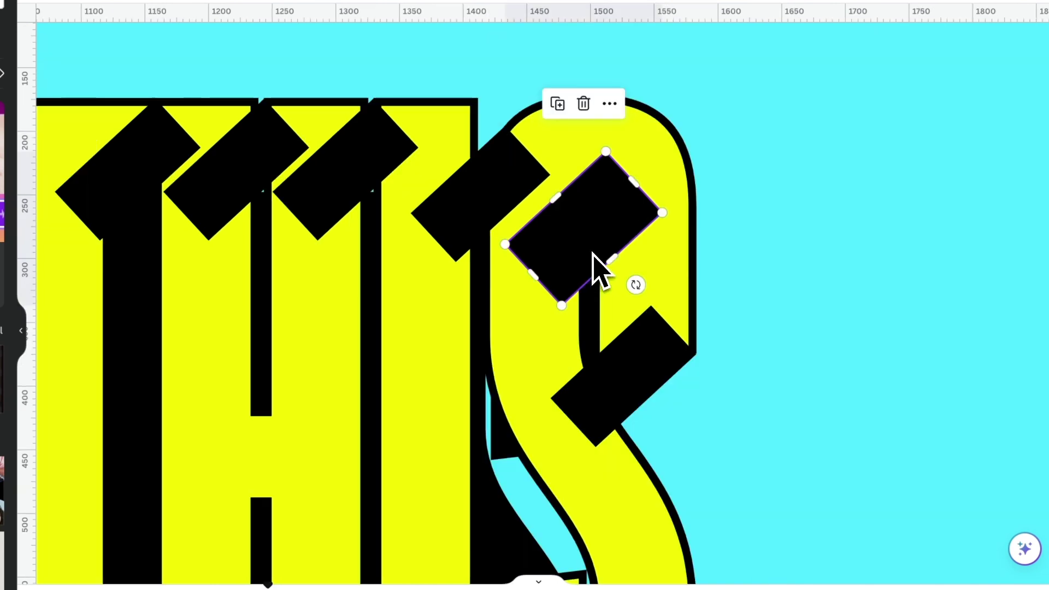
scroll(618, 342, "down", 3)
left_click_drag(571, 131, 462, 286, "alt")
left_click_drag(534, 321, 511, 343)
left_click_drag(508, 293, 611, 507)
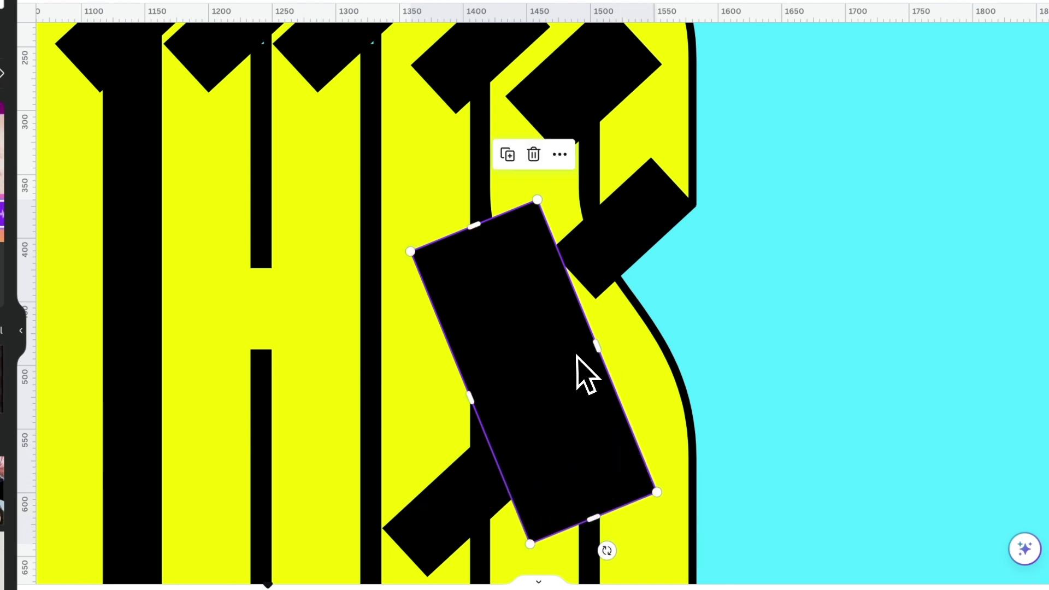
Duplicate a diagonal bar onto the S's lower-left curve and resize it to cover the remaining gap.
scroll(573, 339, "down", 3)
scroll(574, 290, "down", 1)
left_click_drag(480, 241, 516, 389, "alt")
left_click_drag(501, 449, 534, 465)
Place copies of the bar over the cyan gaps in the counters of P, O and P and at the O's lower-left curve.
scroll(382, 403, "down", 3)
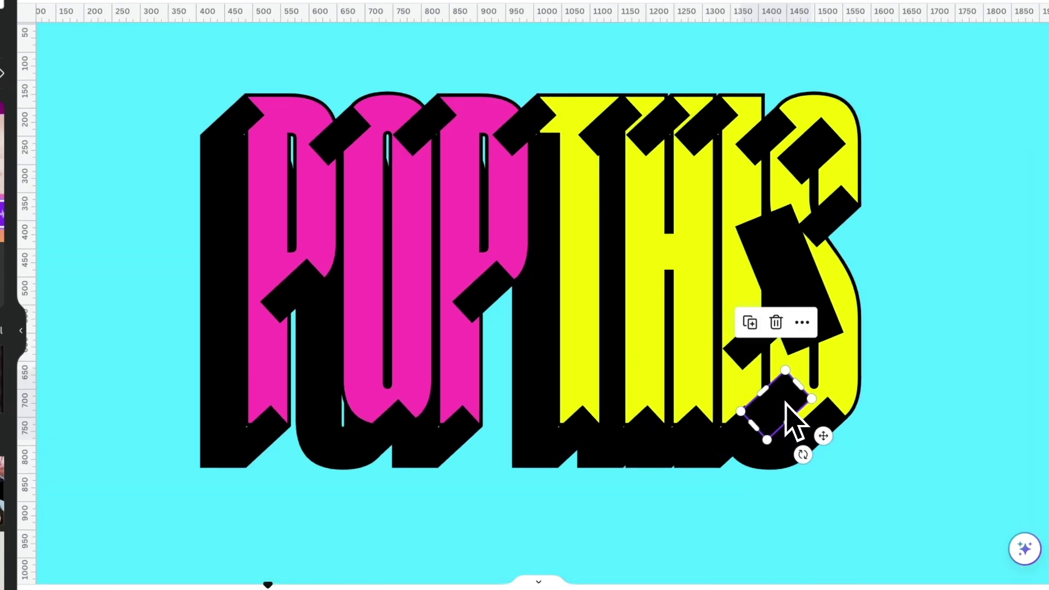
left_click_drag(787, 404, 354, 411)
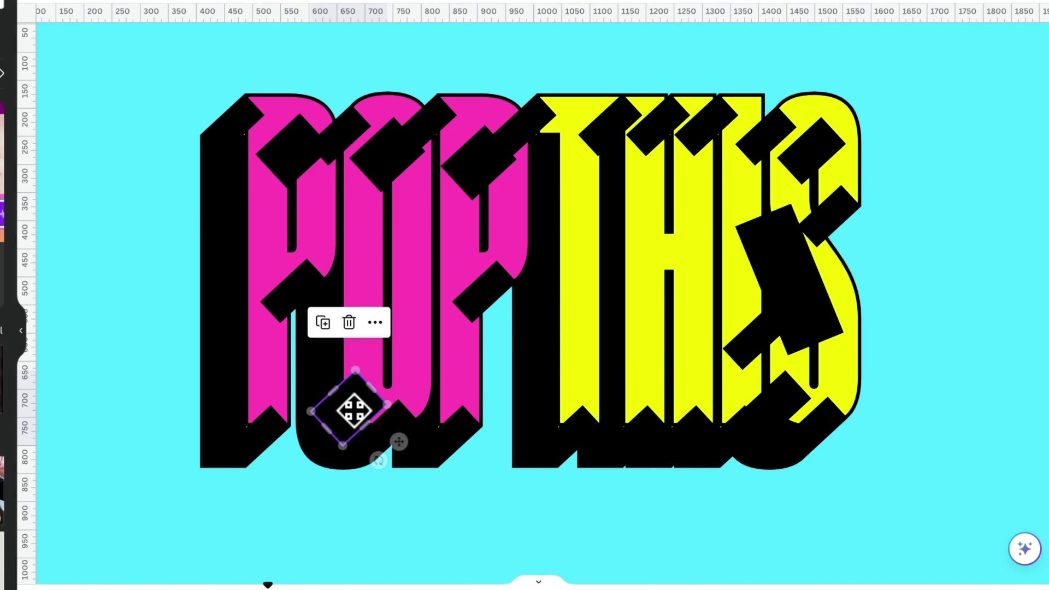
scroll(416, 399, "left", 1)
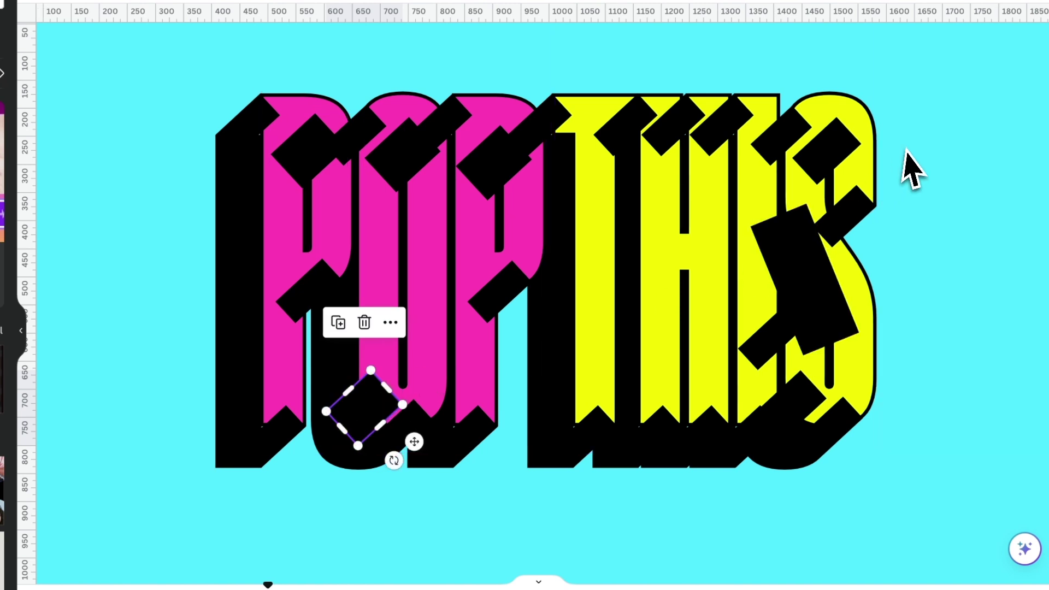
Copy the four black bars covering the S's left side and counter plus the counter bars of P, O and P onto page 1.
left_click(846, 143)
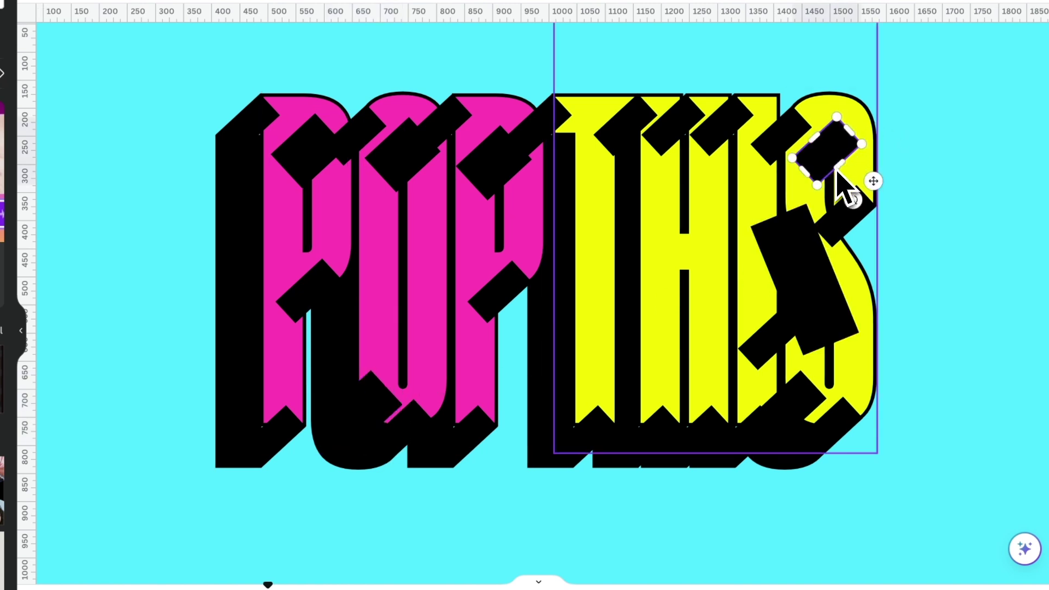
left_click(816, 262, "shift")
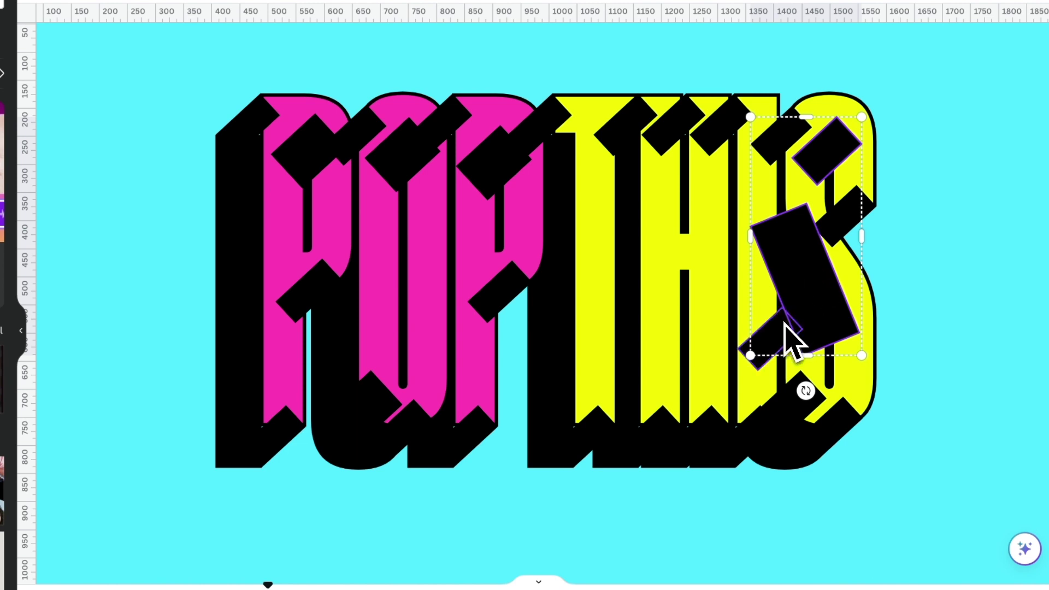
left_click(786, 340, "shift")
left_click(807, 391, "shift")
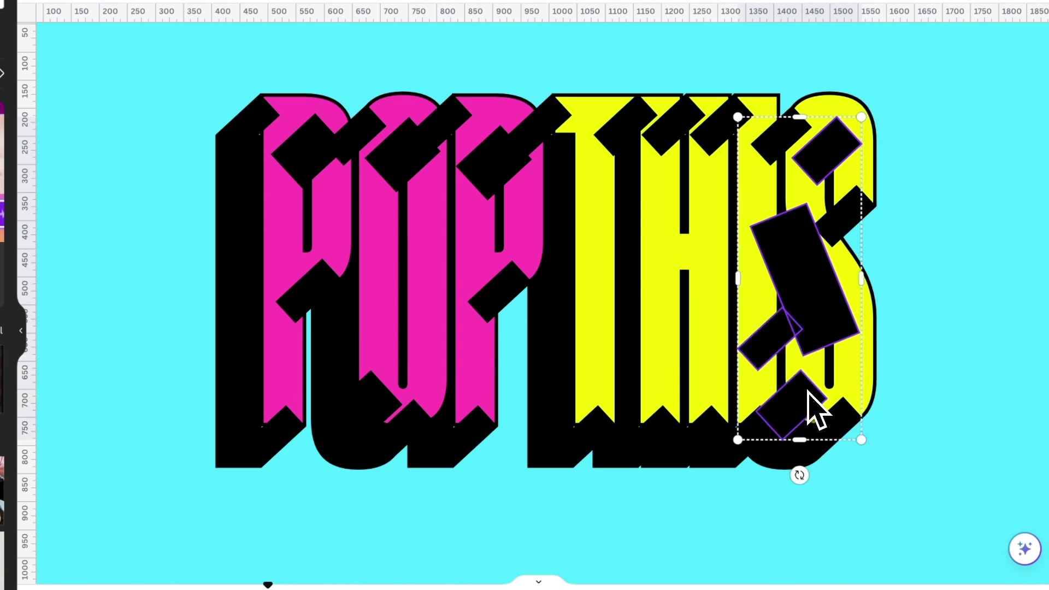
left_click(494, 169, "shift")
left_click(411, 169, "shift")
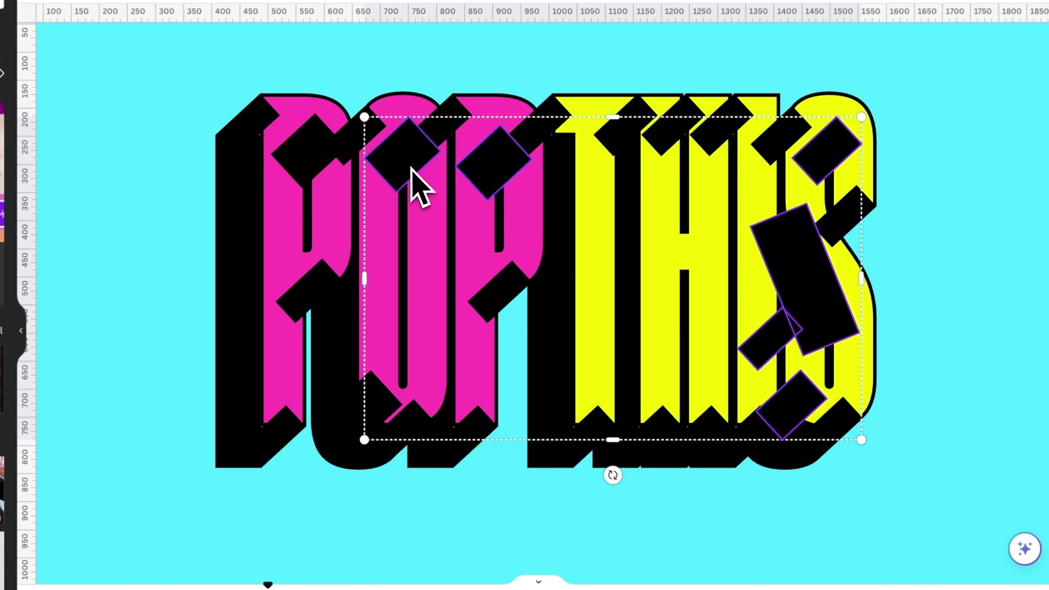
left_click(316, 166, "shift")
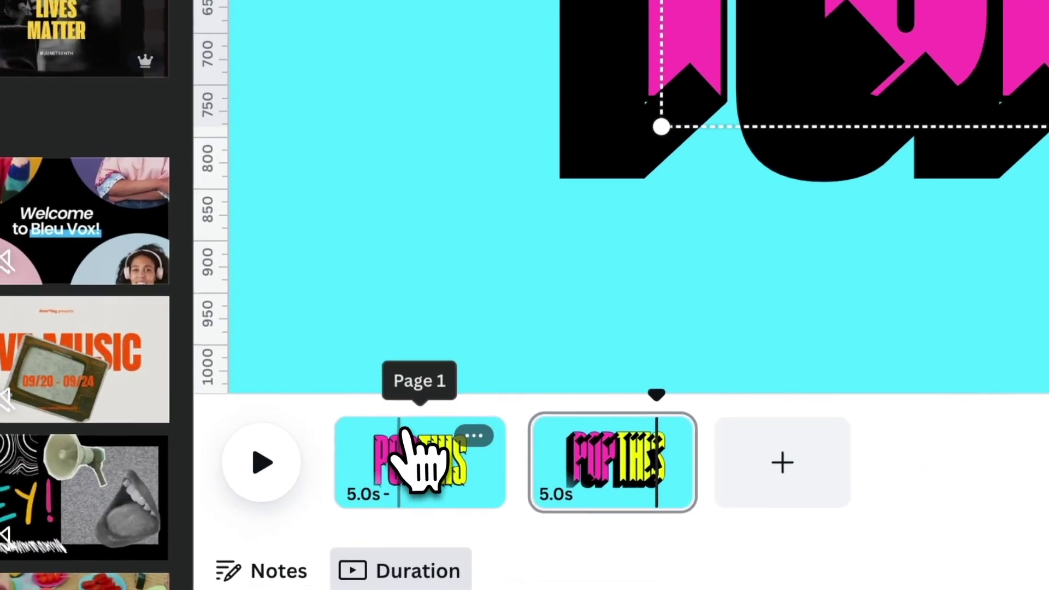
left_click(407, 434)
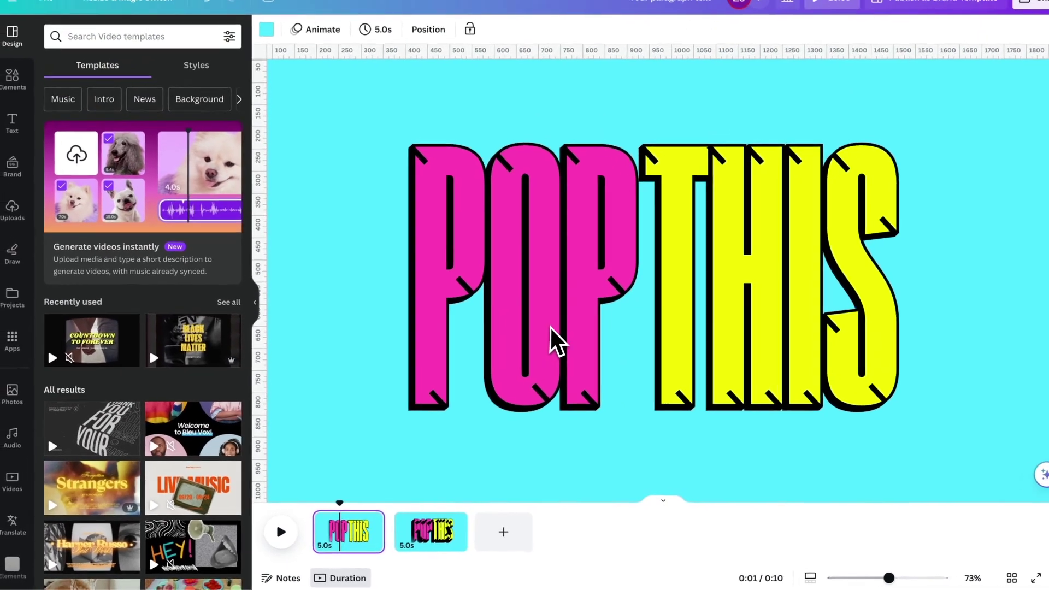
left_click(498, 175)
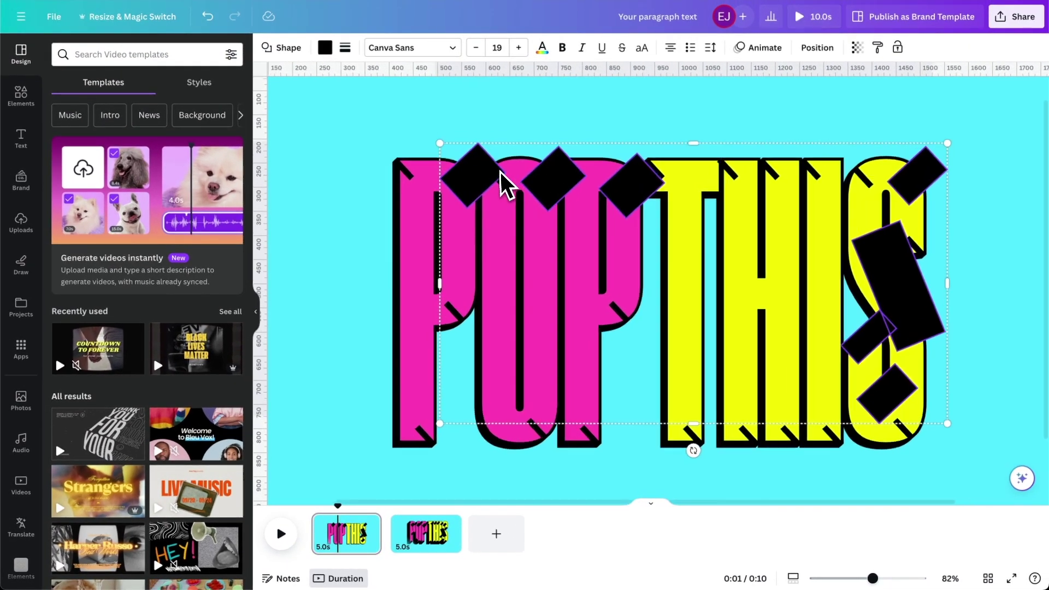
Shorten the pasted bars on the first P, the O and the second P into diagonal strips inside the pink letters.
scroll(487, 183, "up", 5, "ctrl")
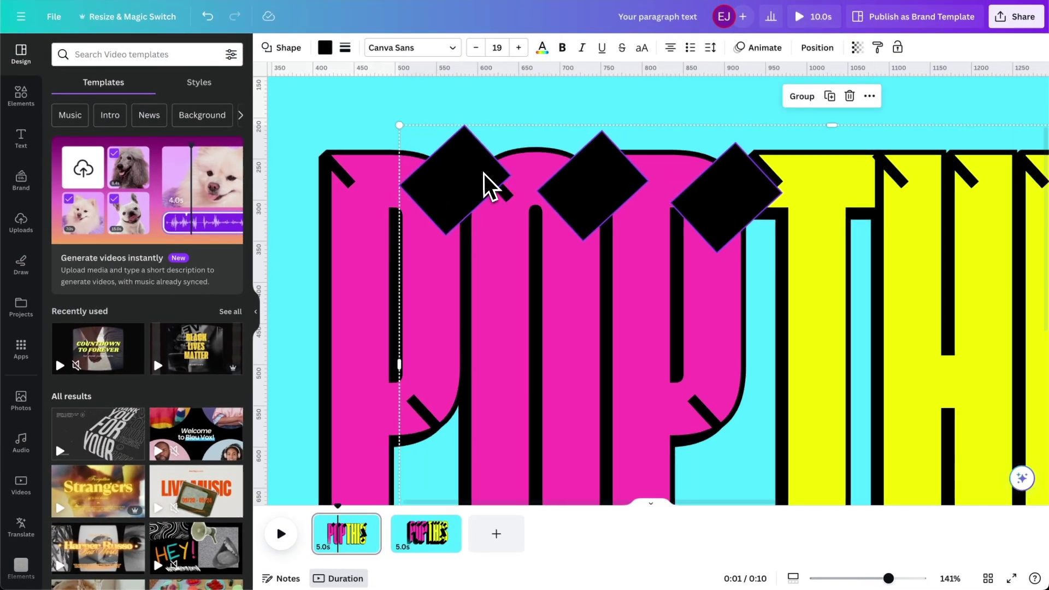
left_click(398, 122)
left_click(474, 170)
left_click_drag(481, 156, 450, 211)
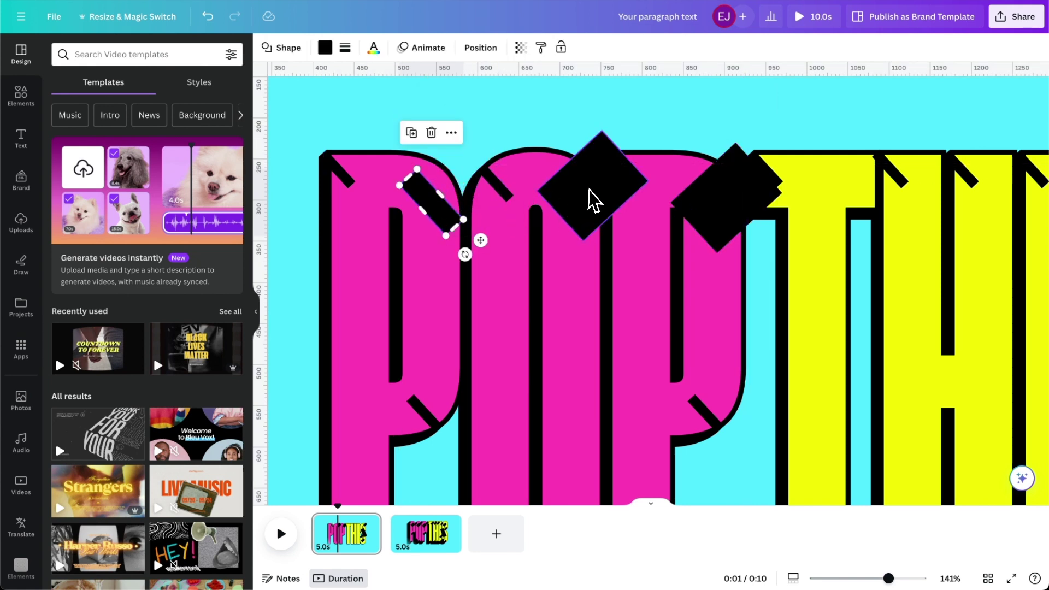
left_click(609, 177)
left_click_drag(623, 158, 590, 206)
left_click(724, 208)
left_click_drag(763, 175, 725, 206)
left_click_drag(721, 211, 722, 210)
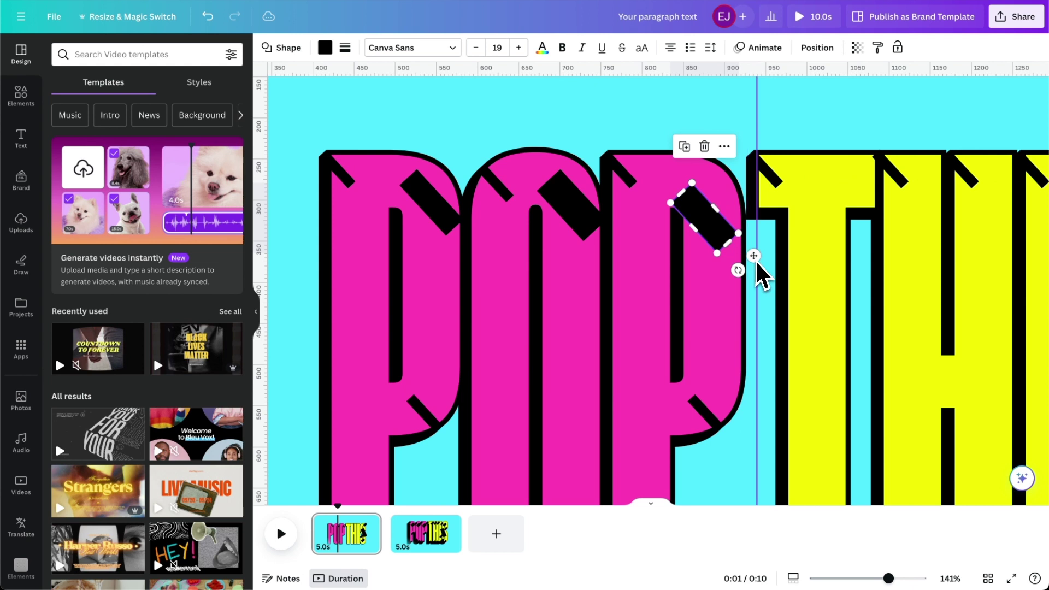
Shorten the pasted bar at the S's upper right into a diagonal strip inside the yellow letter.
scroll(803, 320, "right", 10)
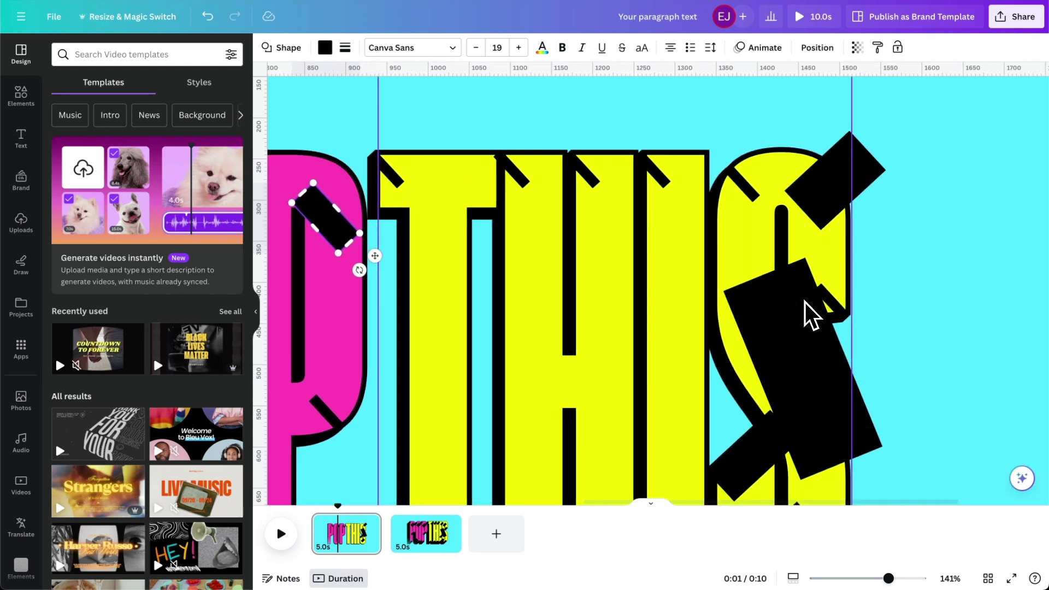
left_click(852, 188)
left_click_drag(859, 155, 820, 197)
Narrow the large slanted bar across the middle of the S on page 1 into a slim strip inside the yellow letter.
scroll(874, 300, "down", 3)
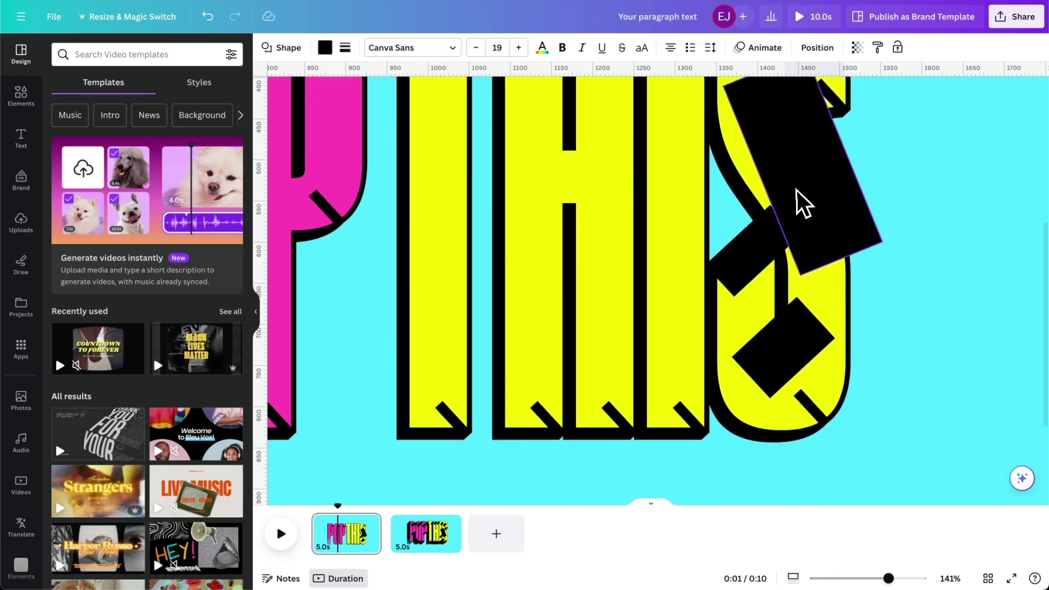
scroll(798, 206, "up", 3)
scroll(786, 243, "right", 2)
left_click(774, 257)
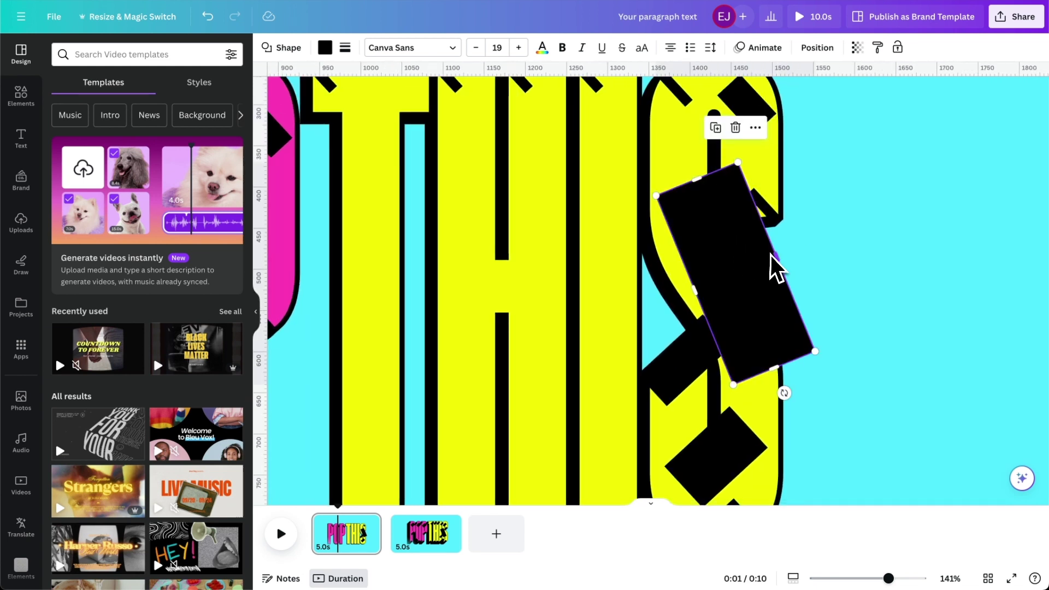
left_click_drag(779, 257, 725, 286)
Shorten the bar in the S's lower counter and the bar at its left side into diagonal strips inside the letter.
scroll(686, 331, "down", 2)
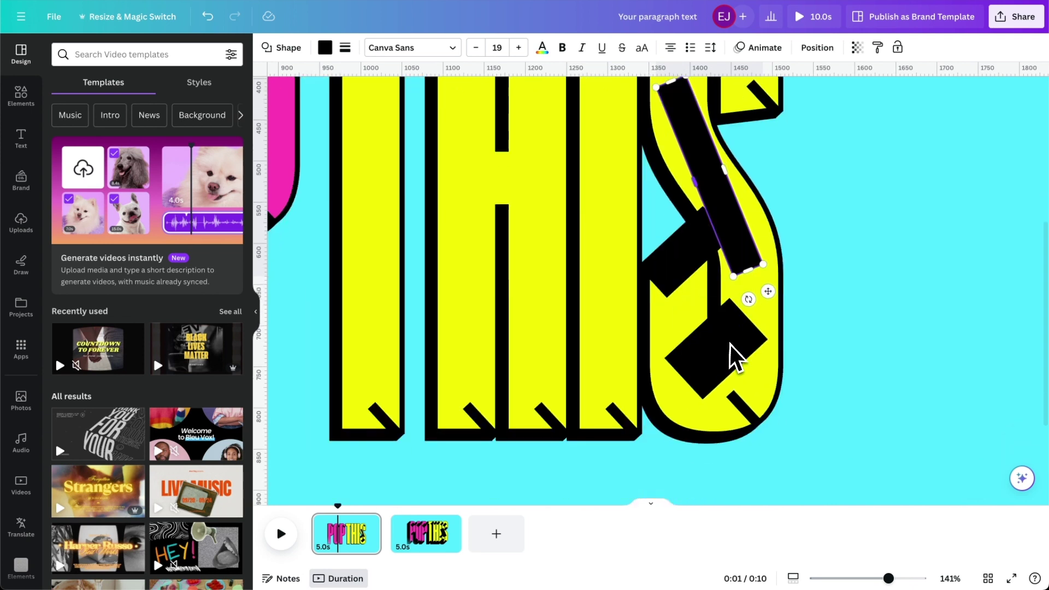
left_click(745, 356)
left_click_drag(746, 326, 708, 375)
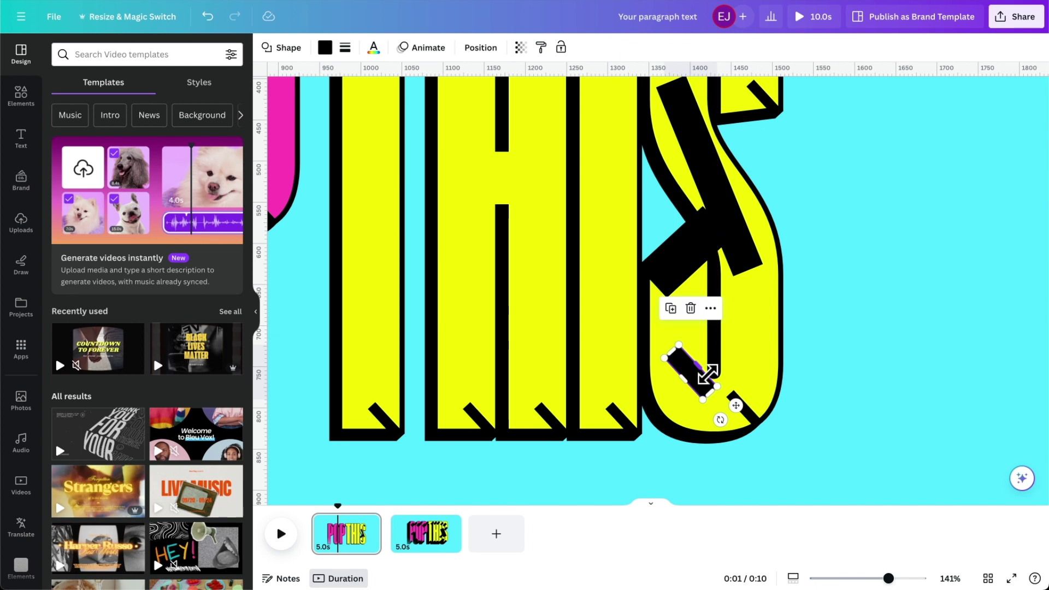
scroll(749, 321, "up", 2)
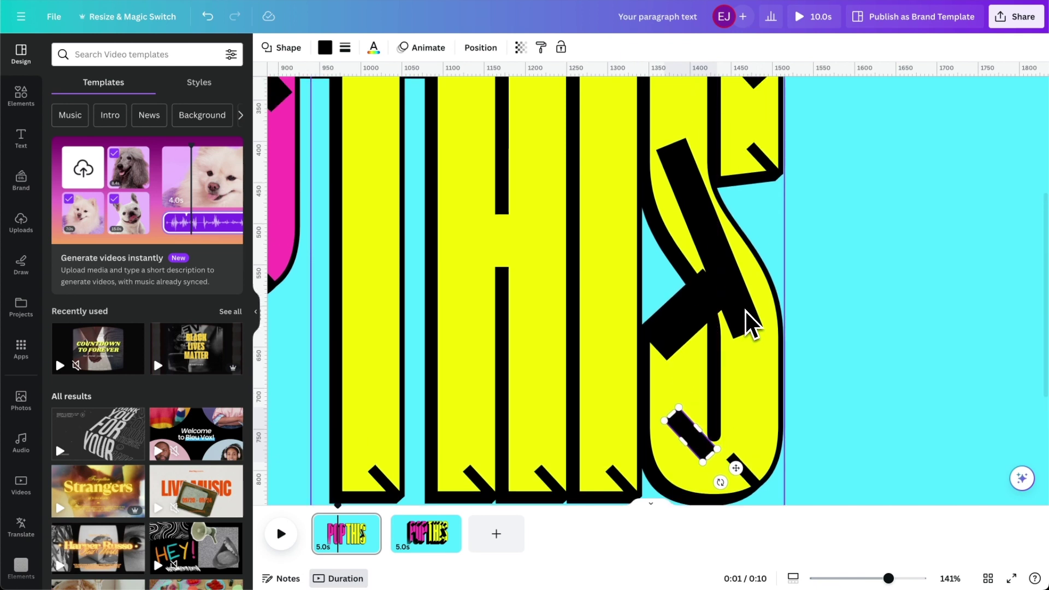
left_click(702, 307)
left_click_drag(717, 288, 672, 355)
Send the POP and THIS texts behind the black bars on page 2.
scroll(867, 197, "down", 3)
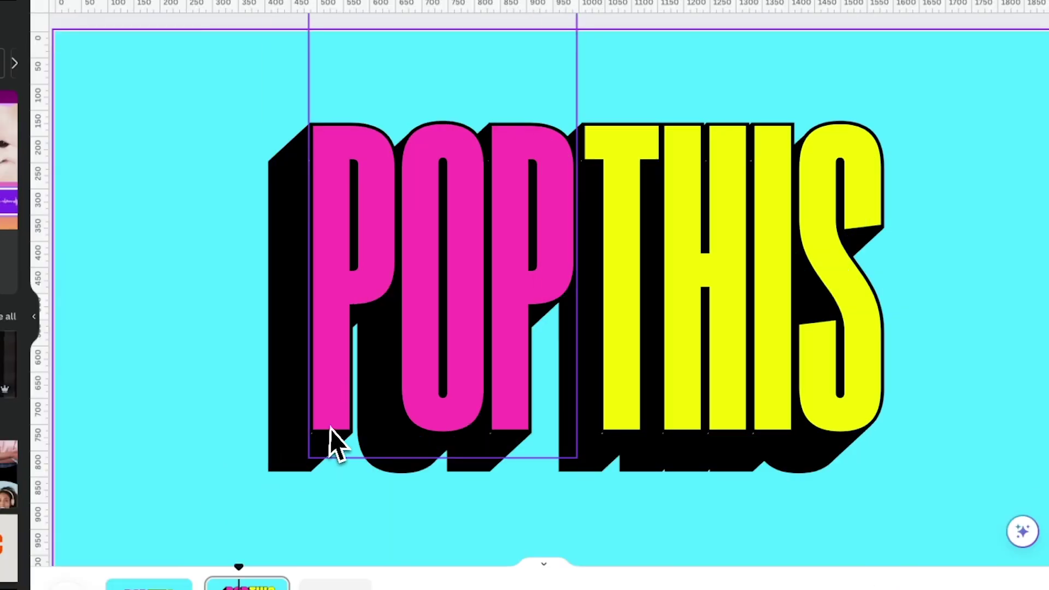
left_click(330, 429)
left_click(672, 379, "shift")
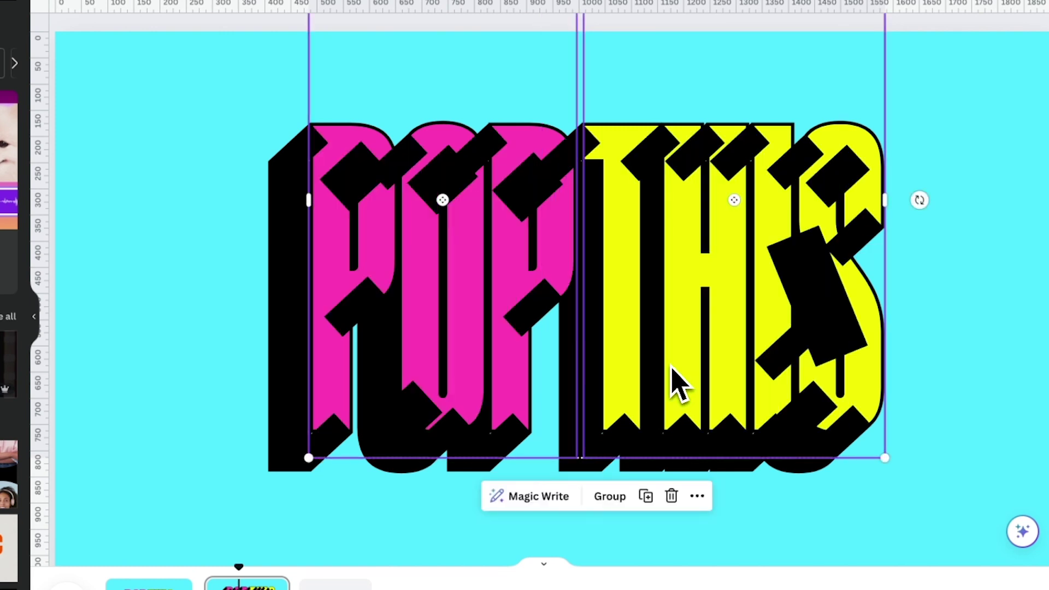
Widen the black bars at the feet of the first P, the second P and the T on page 2.
scroll(317, 437, "up", 5)
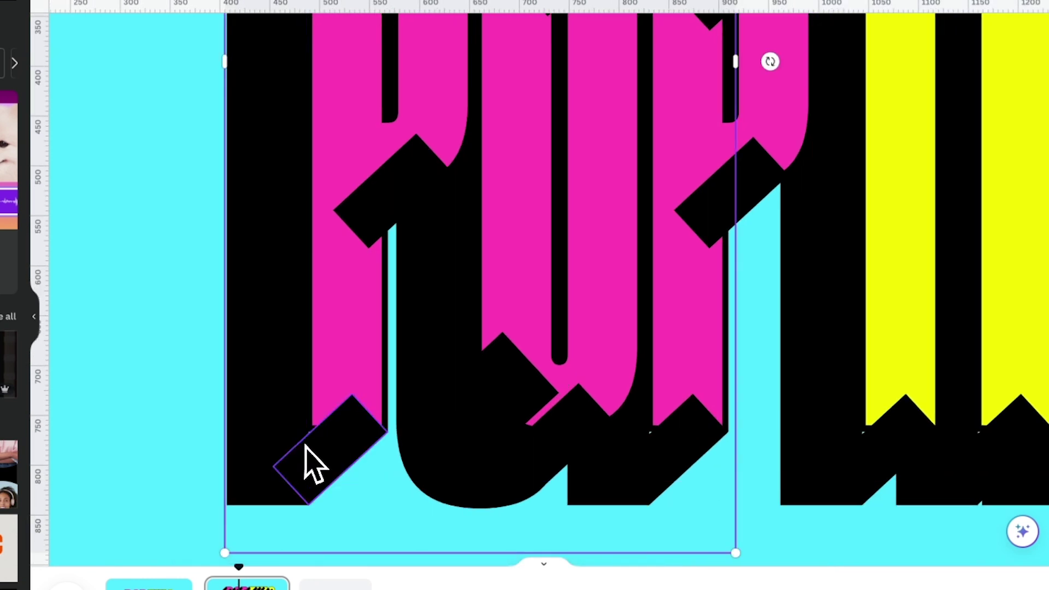
left_click(303, 458)
left_click_drag(311, 437, 644, 421)
scroll(735, 470, "right", 3)
scroll(733, 460, "right", 5)
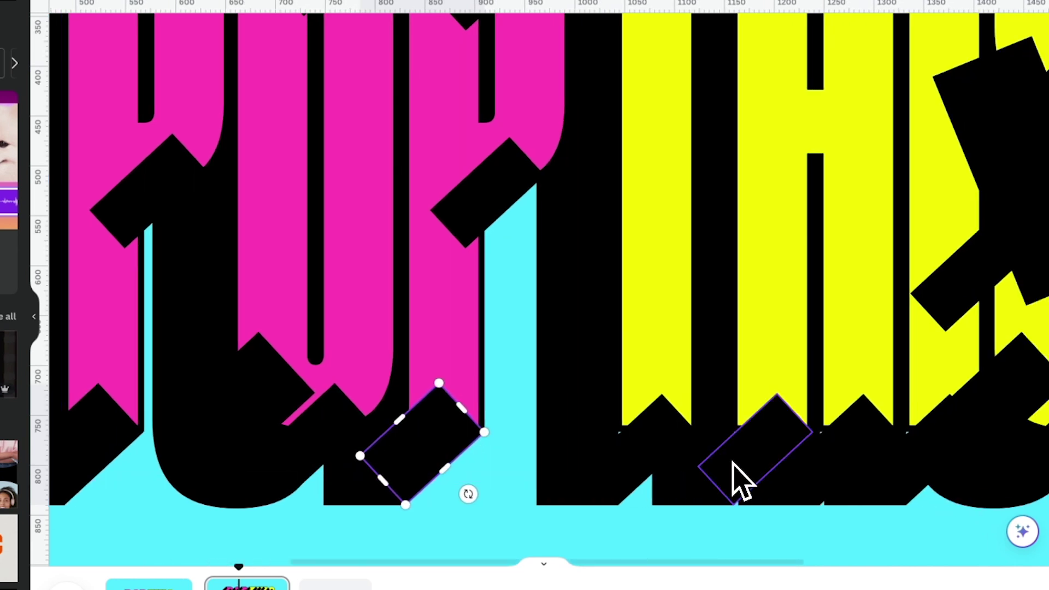
left_click(658, 458)
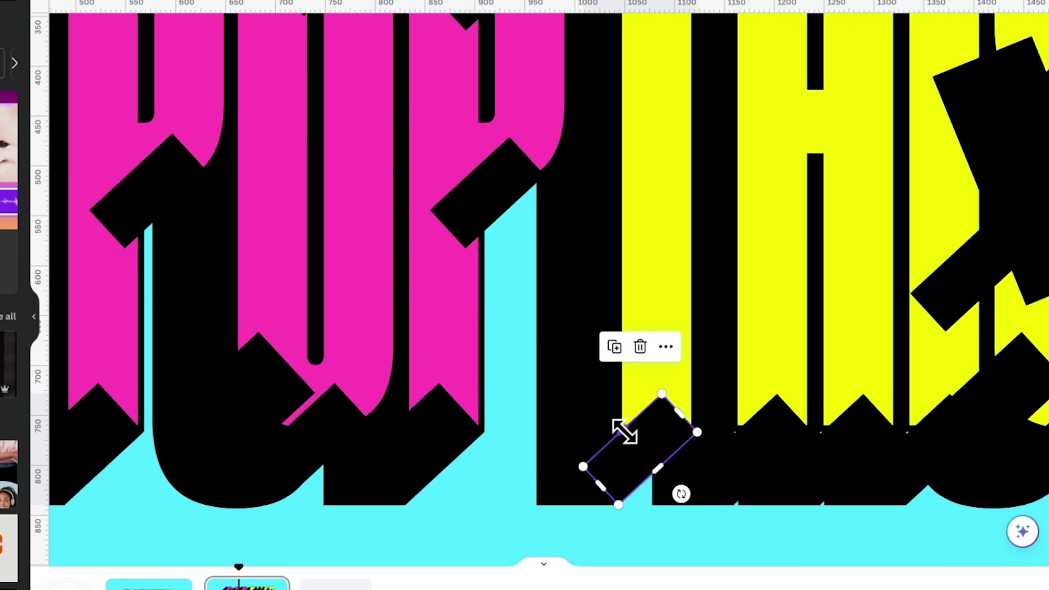
scroll(745, 501, "right", 8)
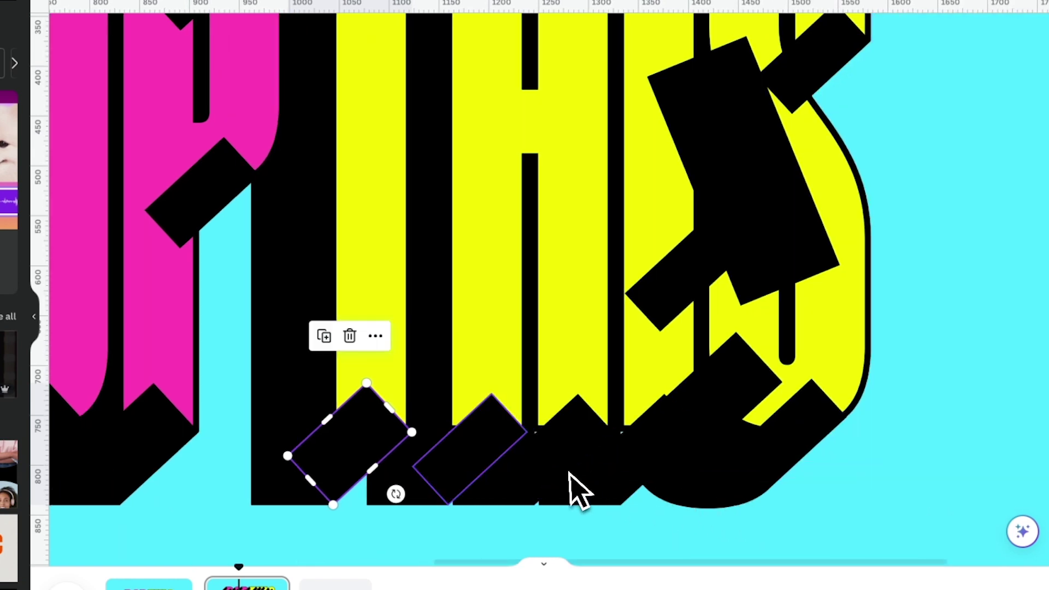
Widen the black bars at the feet of both H legs and the I on page 2.
left_click(470, 464)
left_click_drag(456, 433, 446, 423)
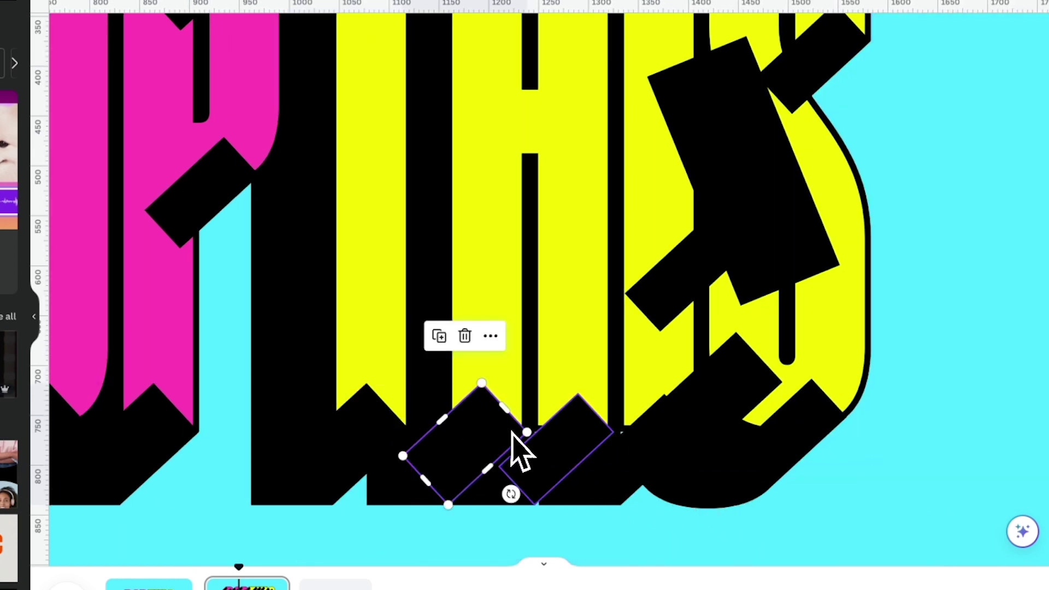
scroll(606, 470, "down", 2)
left_click(569, 381)
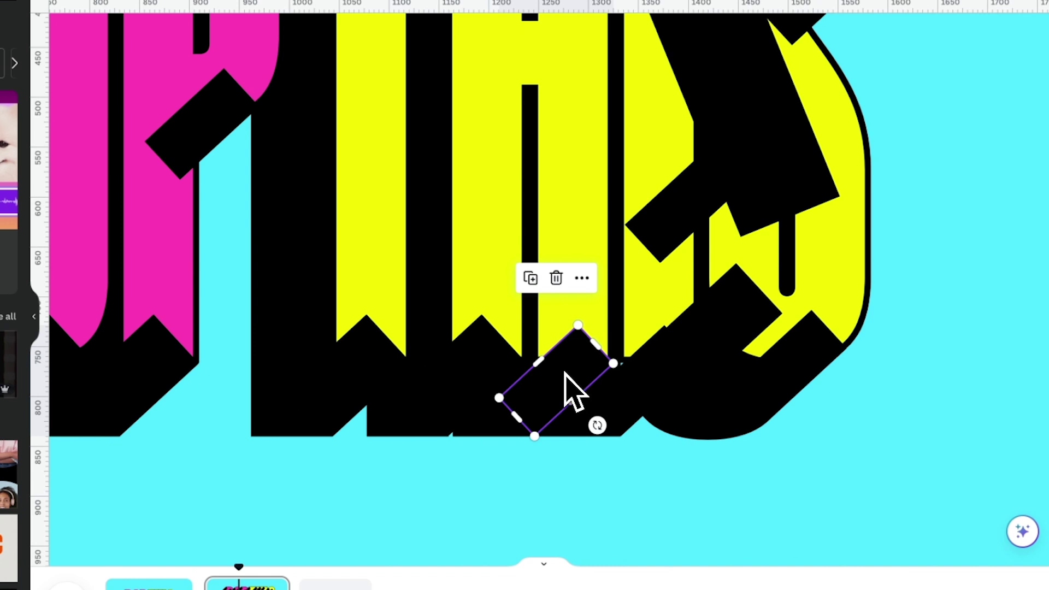
left_click_drag(544, 363, 534, 356)
left_click(643, 391)
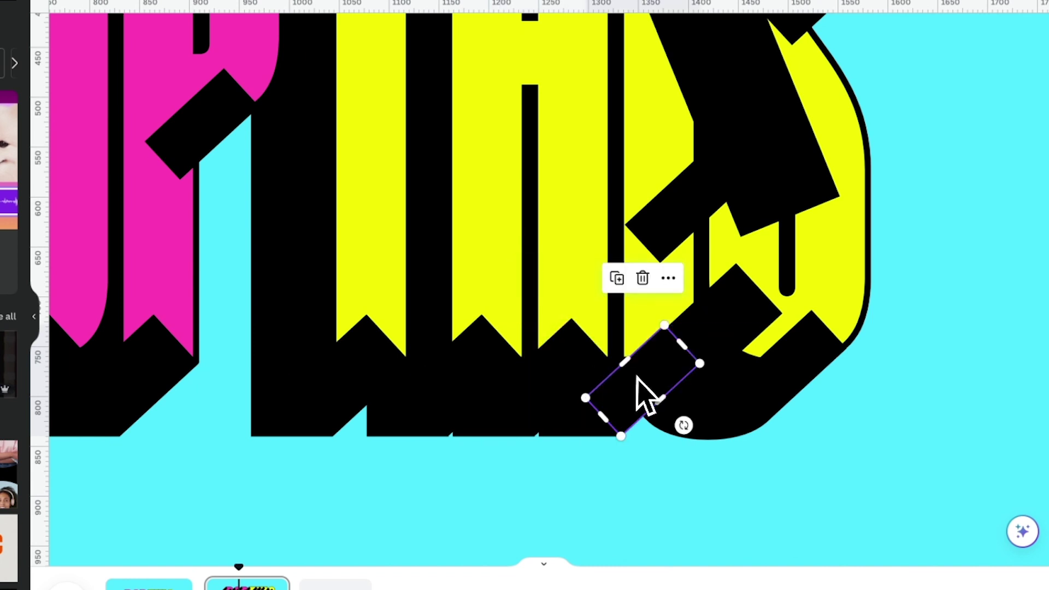
left_click_drag(627, 365, 618, 356)
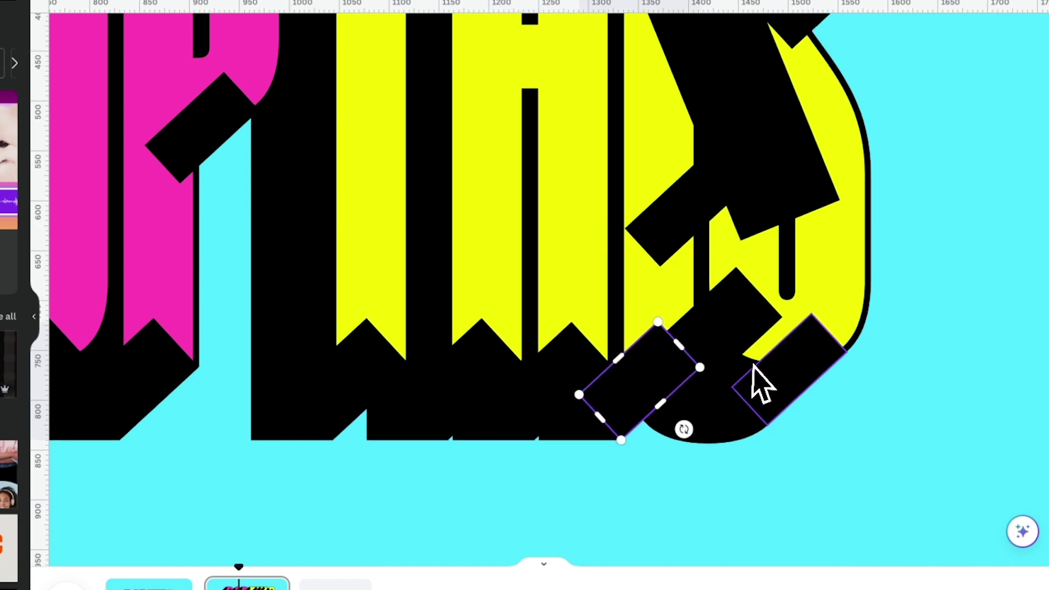
Widen the black bars at the upper corners of the I, H and T on page 2.
scroll(759, 382, "up", 5)
left_click(614, 131)
left_click_drag(613, 131, 619, 145)
left_click(518, 143)
left_click_drag(522, 142, 527, 154)
scroll(422, 192, "left", 5)
left_click(511, 156)
Widen the black bars at the upper-left corners of the second and first P on page 2.
scroll(434, 172, "left", 2)
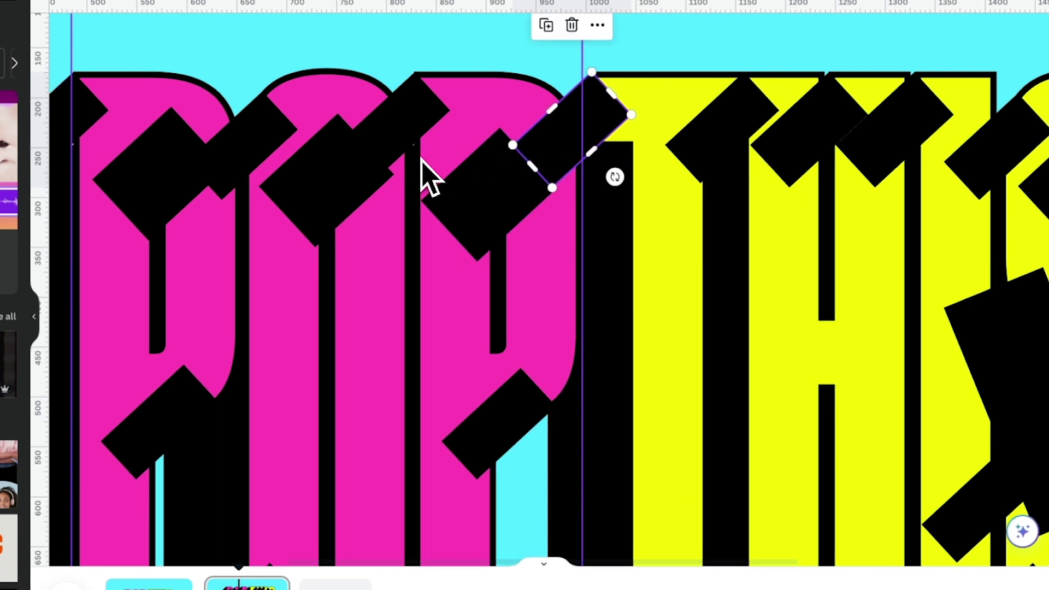
left_click(411, 143)
left_click_drag(419, 147, 426, 156)
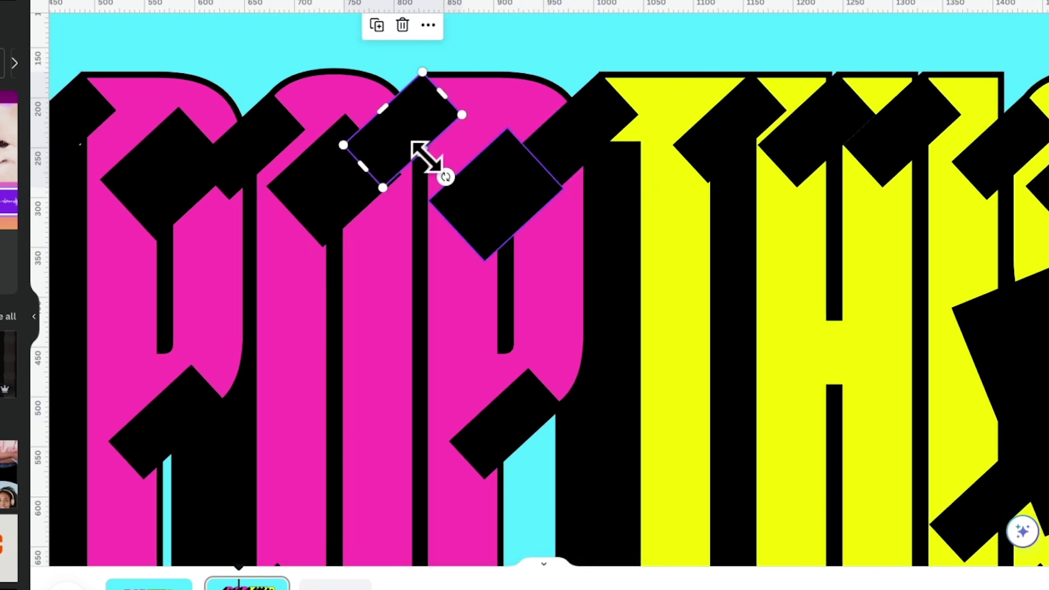
scroll(459, 228, "left", 3)
left_click(235, 136)
left_click_drag(228, 135, 234, 143)
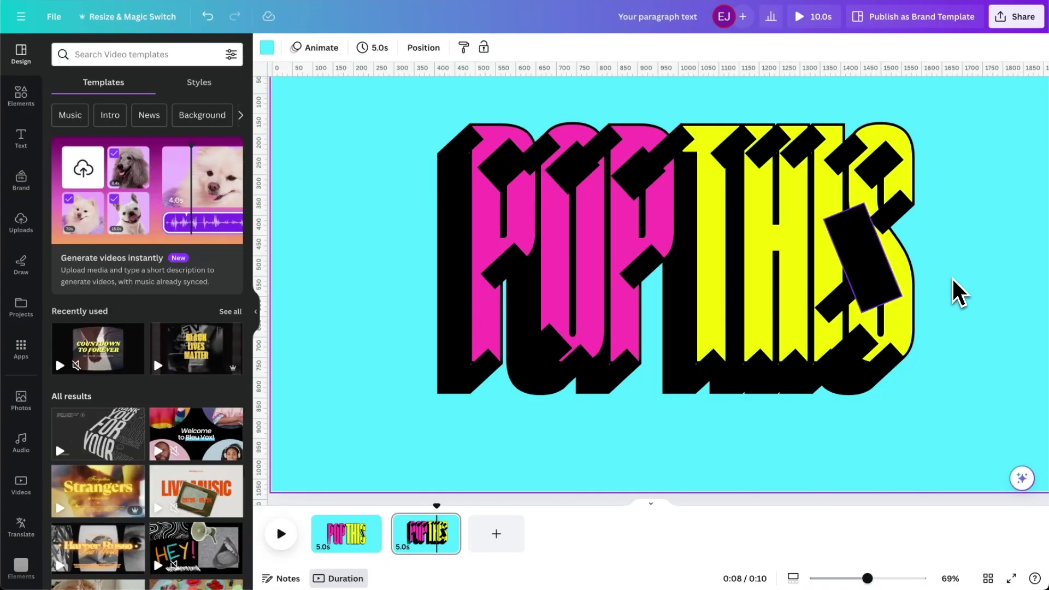
Bring the POP and THIS texts on page 2 to the front, over the black bars.
left_click(592, 257)
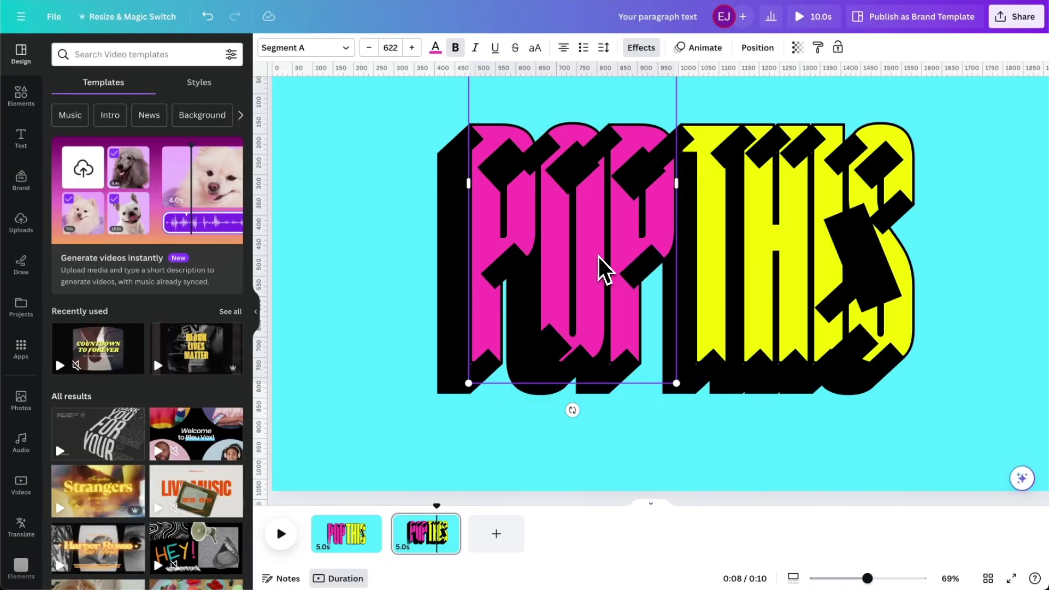
left_click(718, 264, "shift")
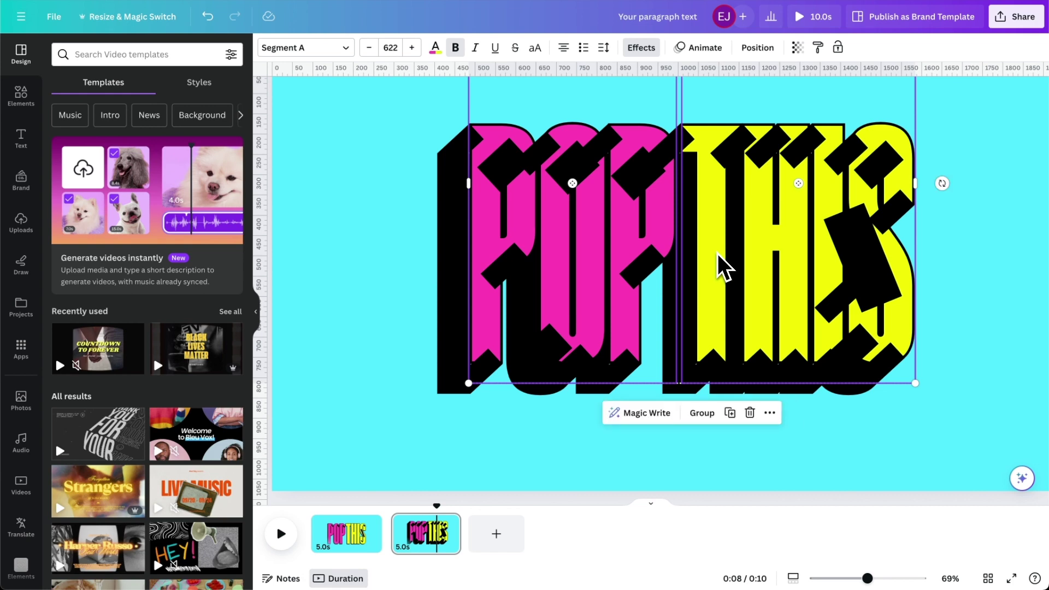
right_click(718, 262)
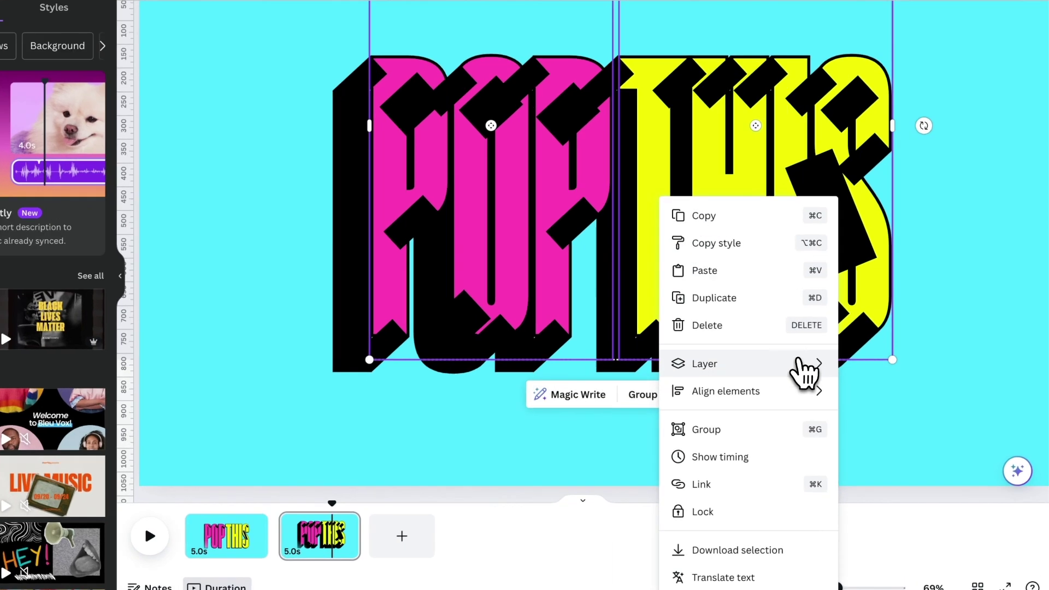
mouse_move(849, 389)
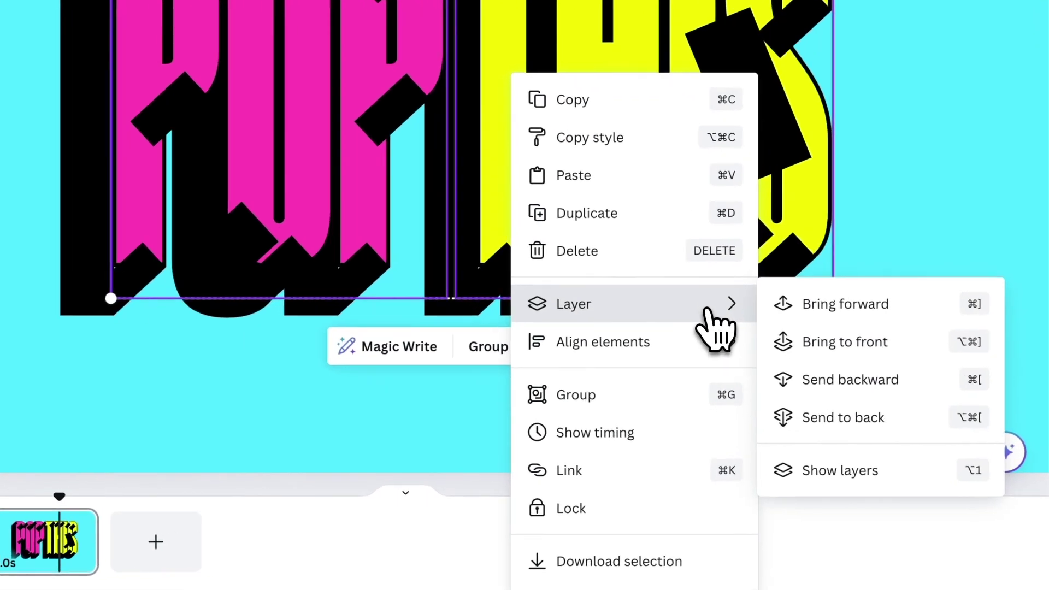
left_click(785, 335)
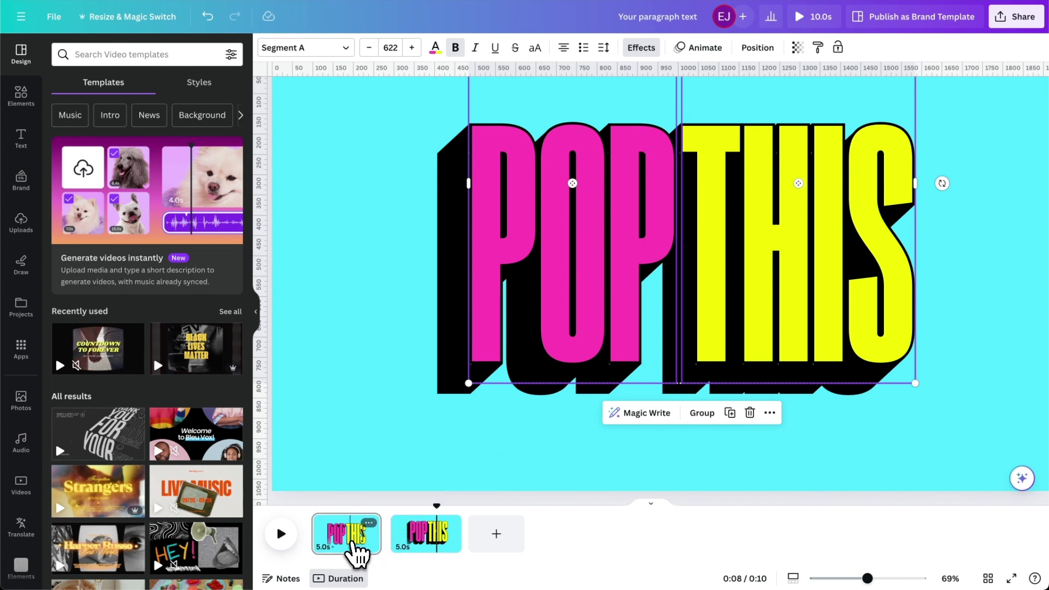
Bring the POP and THIS texts on page 1 to the front, over the diagonal strips.
left_click(351, 542)
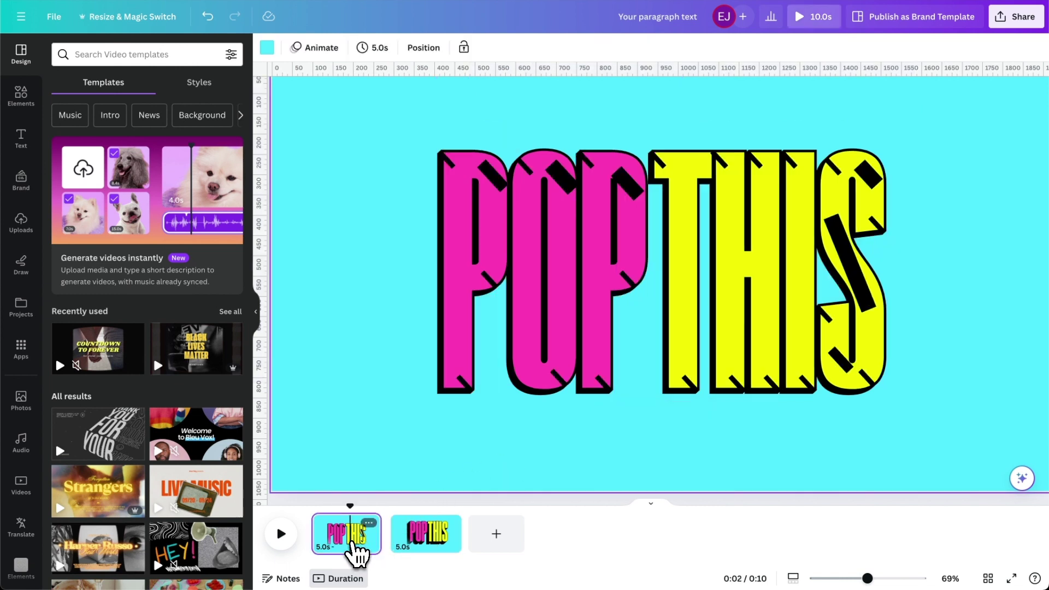
left_click(591, 354)
left_click(676, 342, "shift")
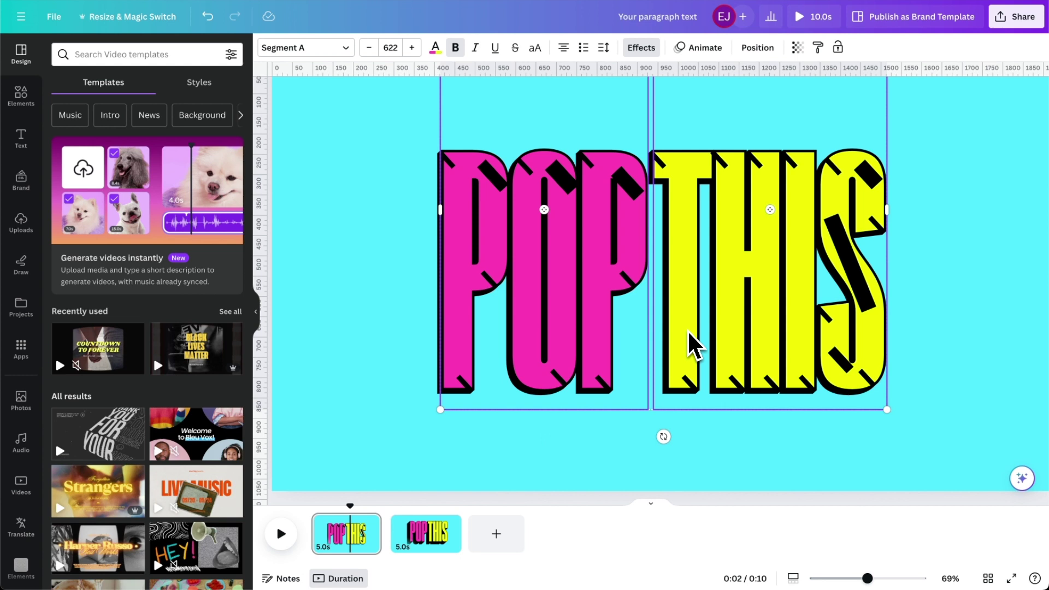
right_click(694, 345)
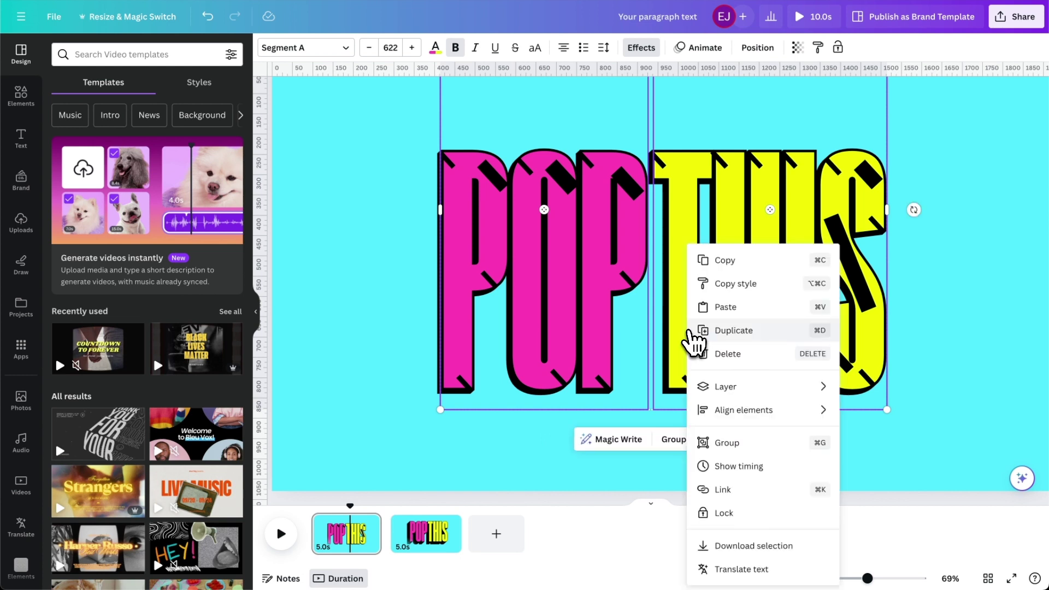
mouse_move(784, 387)
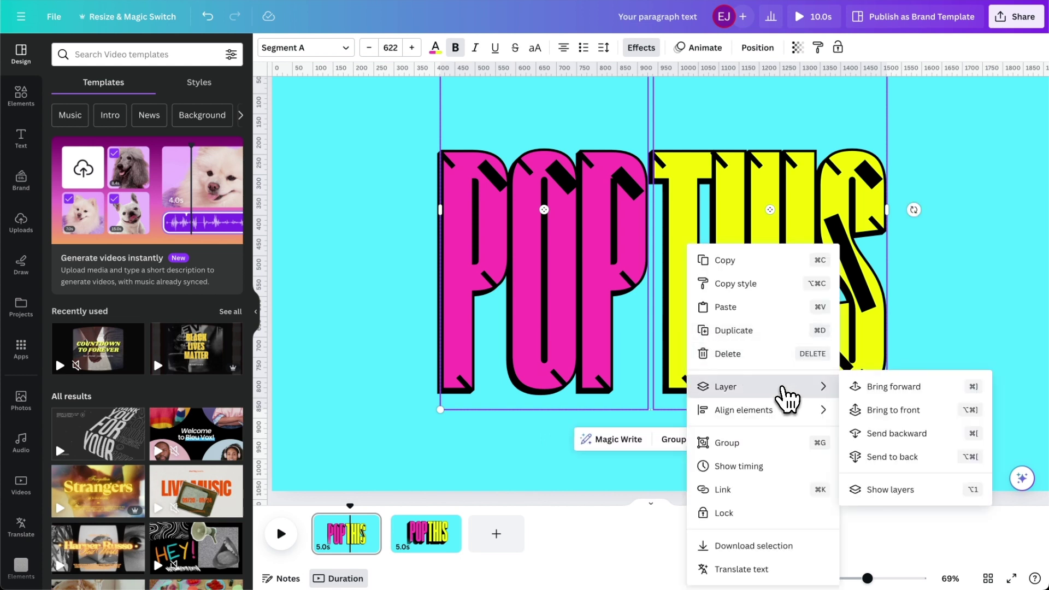
left_click(887, 419)
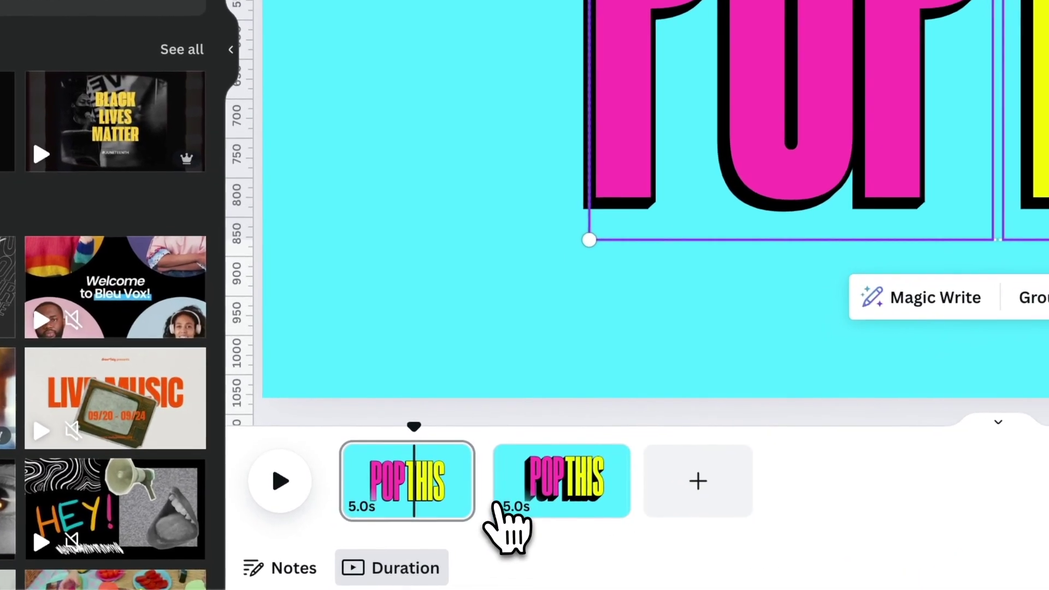
Add a Match & Move transition between page 1 and page 2.
mouse_move(389, 543)
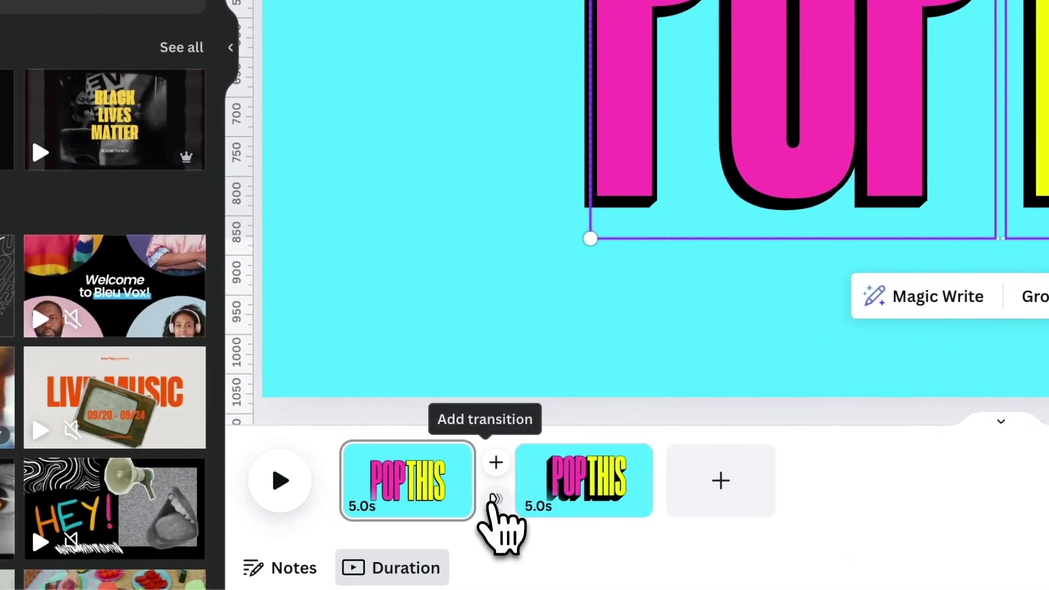
left_click(498, 498)
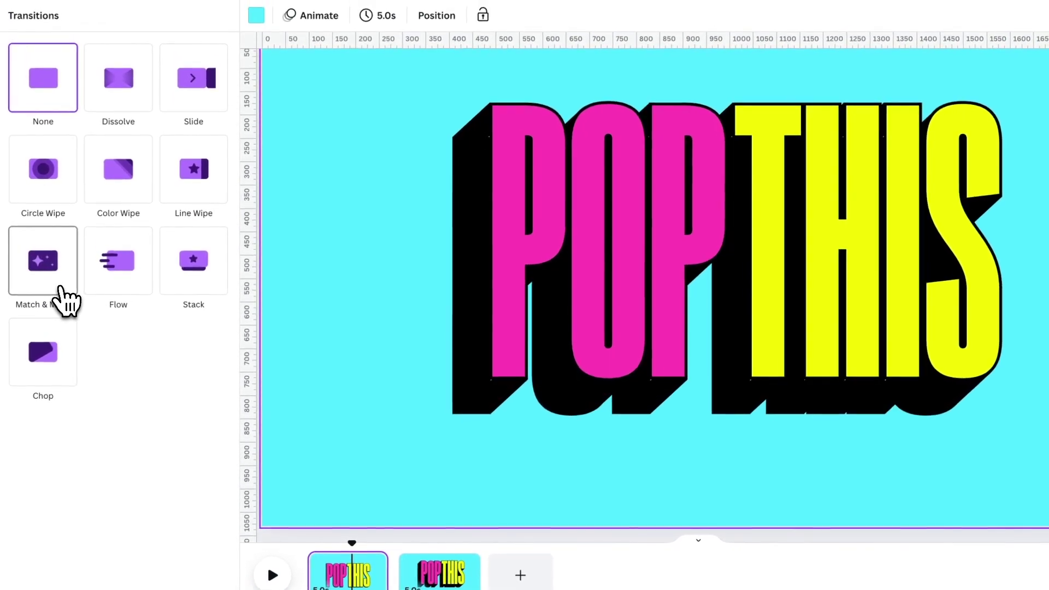
left_click(64, 299)
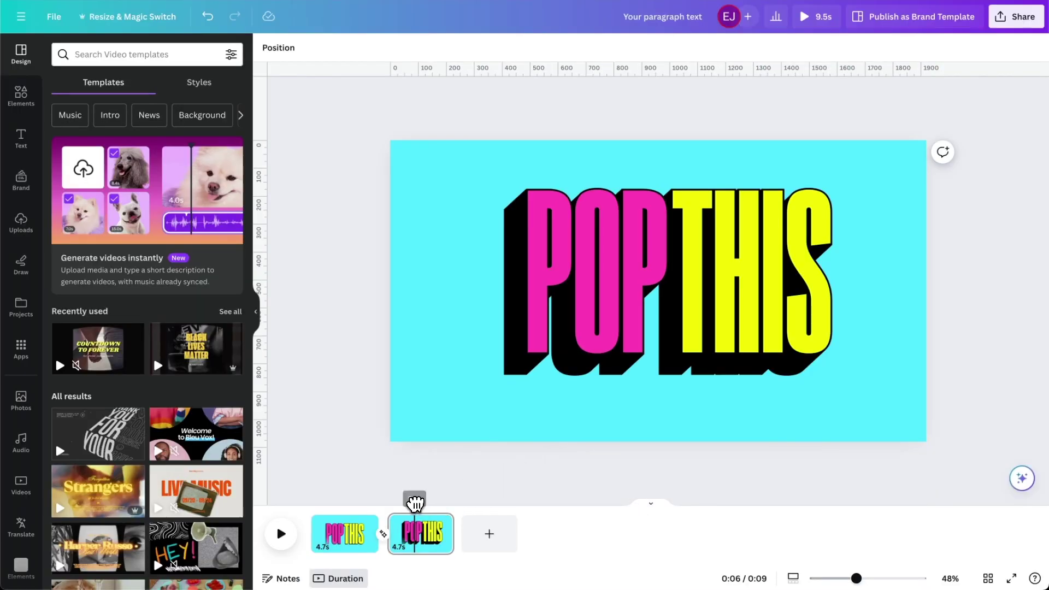
Preview the transition between the two pages by scrubbing through the timeline and playing the animation.
left_click_drag(415, 502, 372, 527)
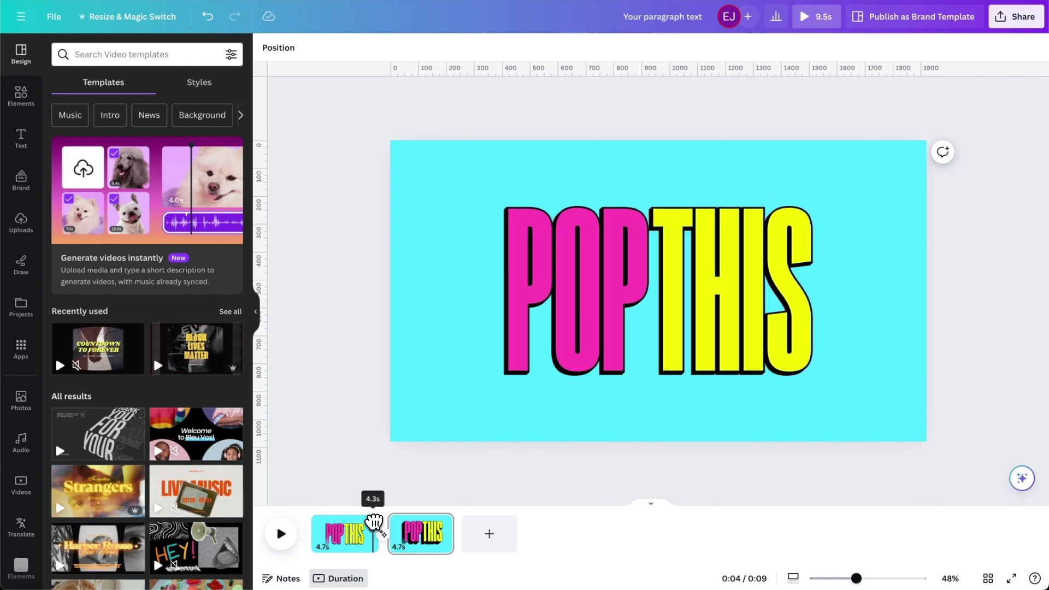
left_click(319, 549)
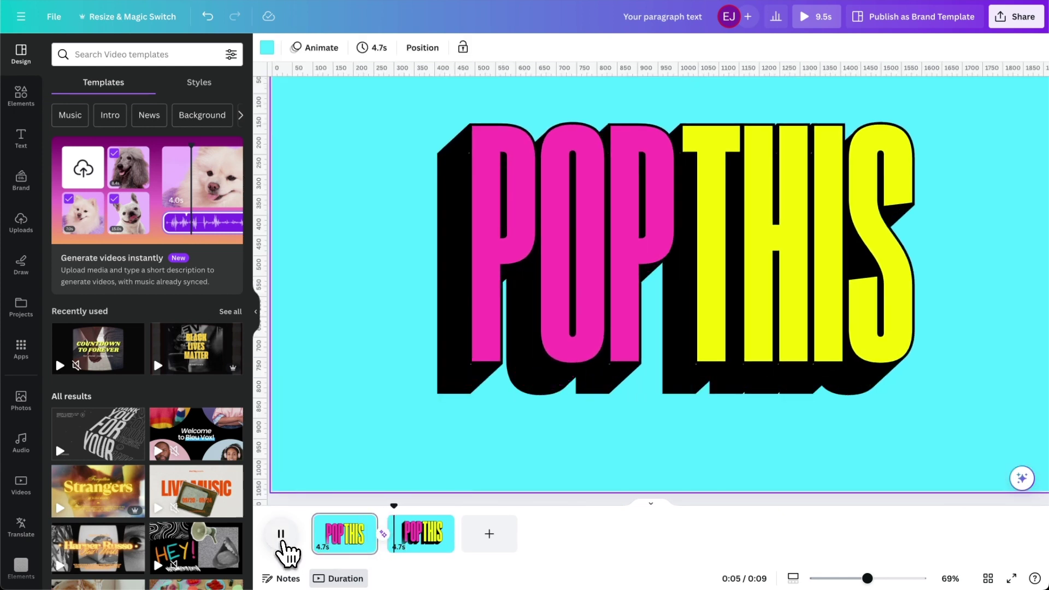
left_click(281, 538)
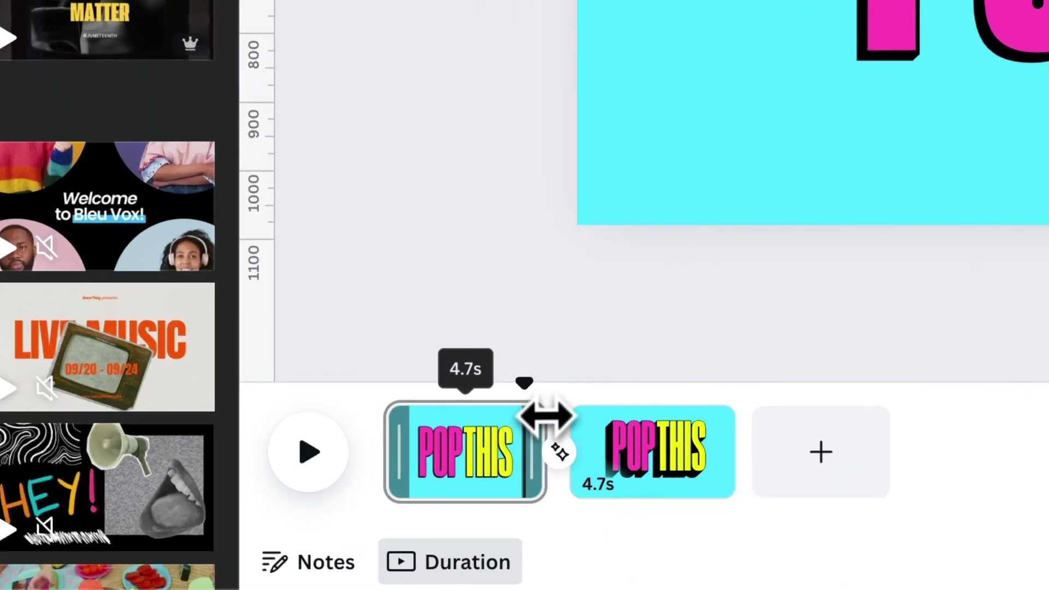
Shorten the duration of page 1 to 0.6 s.
left_click_drag(544, 416, 410, 476)
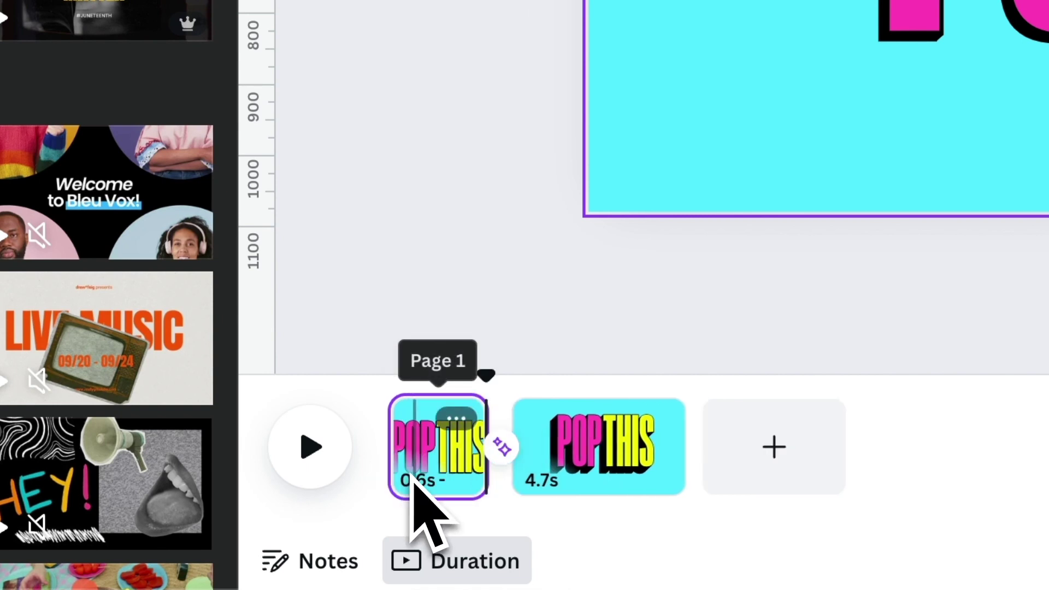
Shorten the duration of page 2 to 0.6 s and play the animation.
left_click_drag(672, 459, 526, 461)
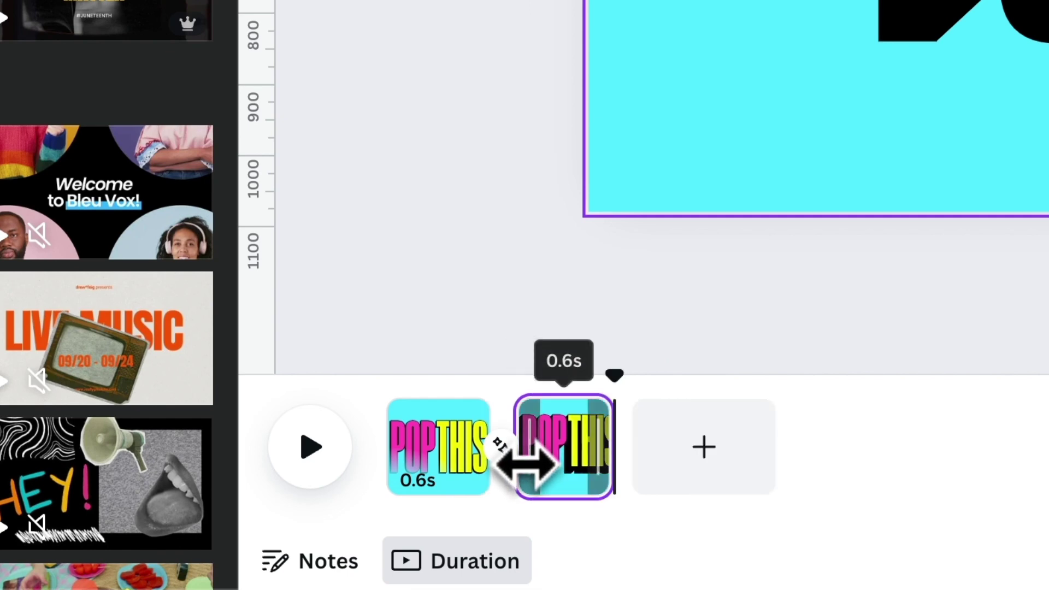
left_click(312, 448)
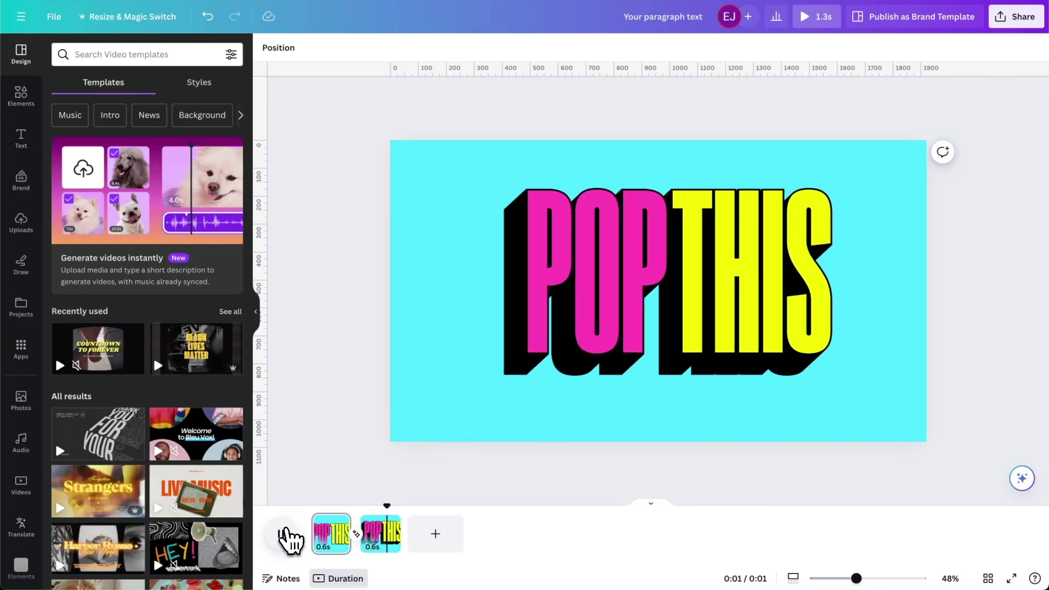
left_click(284, 534)
Move the POP text and its extrusion strips on page 1 above the THIS layers in the layer order.
left_click_drag(367, 449, 637, 192)
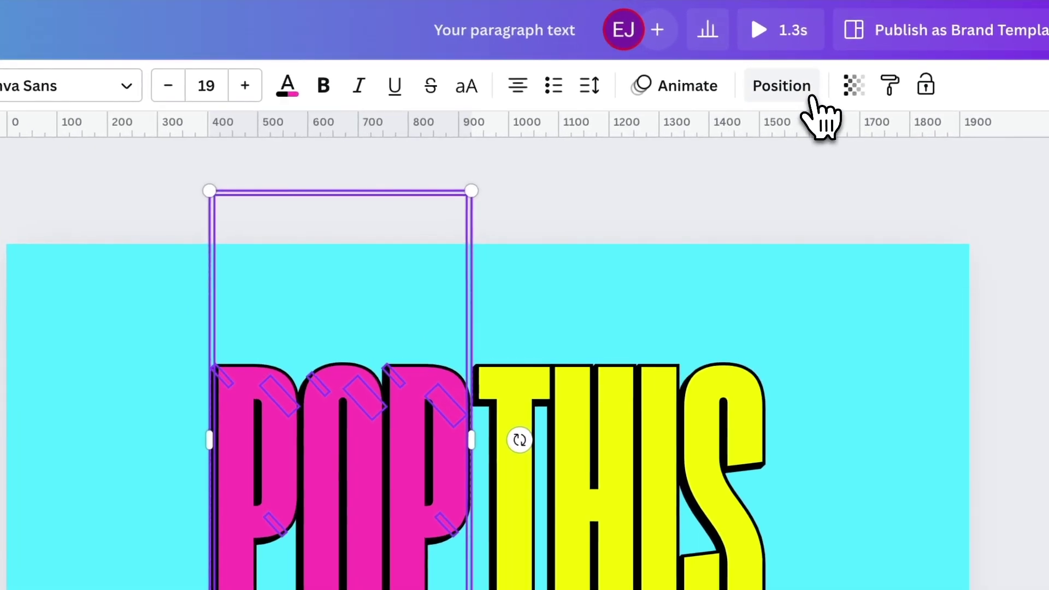
left_click(811, 99)
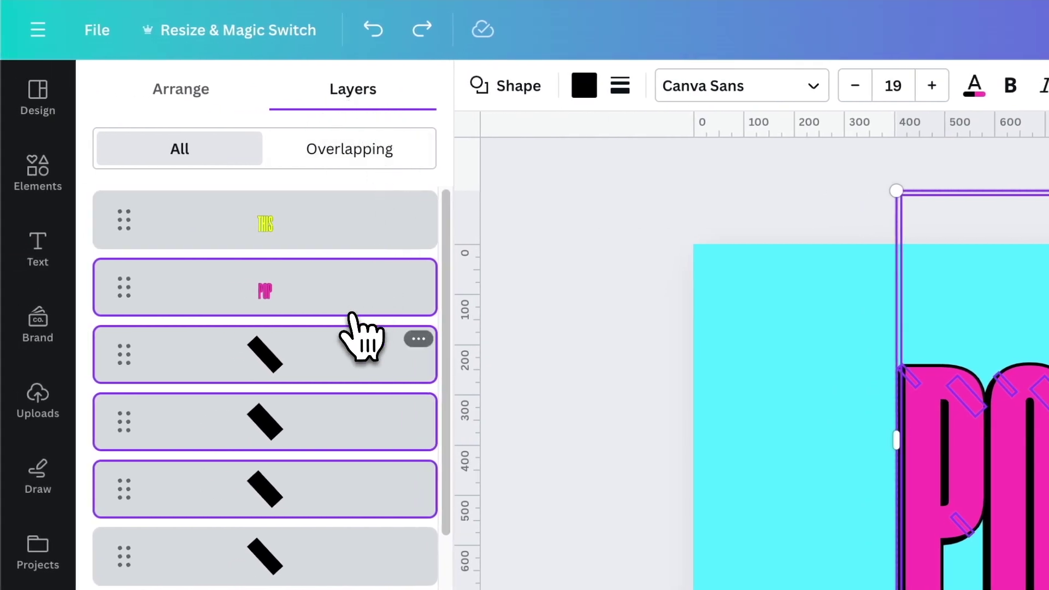
left_click_drag(336, 326, 351, 209)
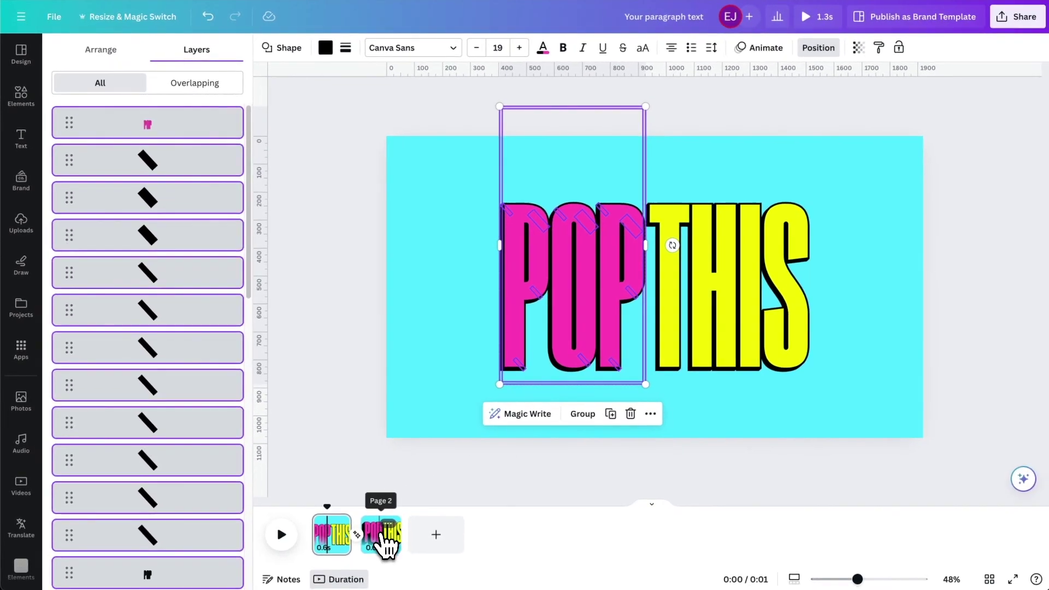
Move the POP text with all its extrusion strips on page 2 to the front of the layer order.
left_click(384, 543)
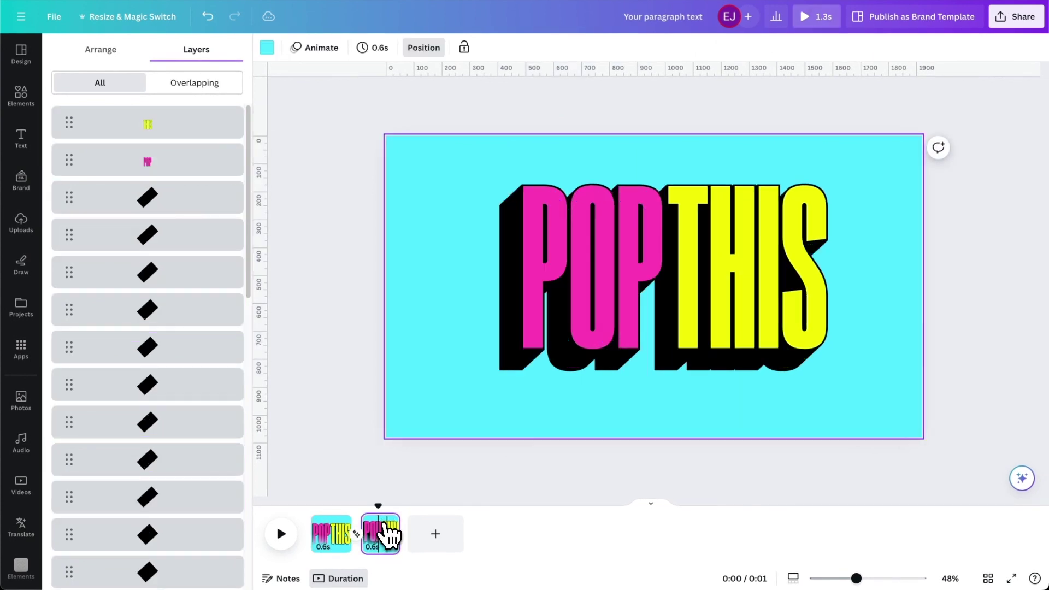
left_click_drag(432, 101, 644, 475)
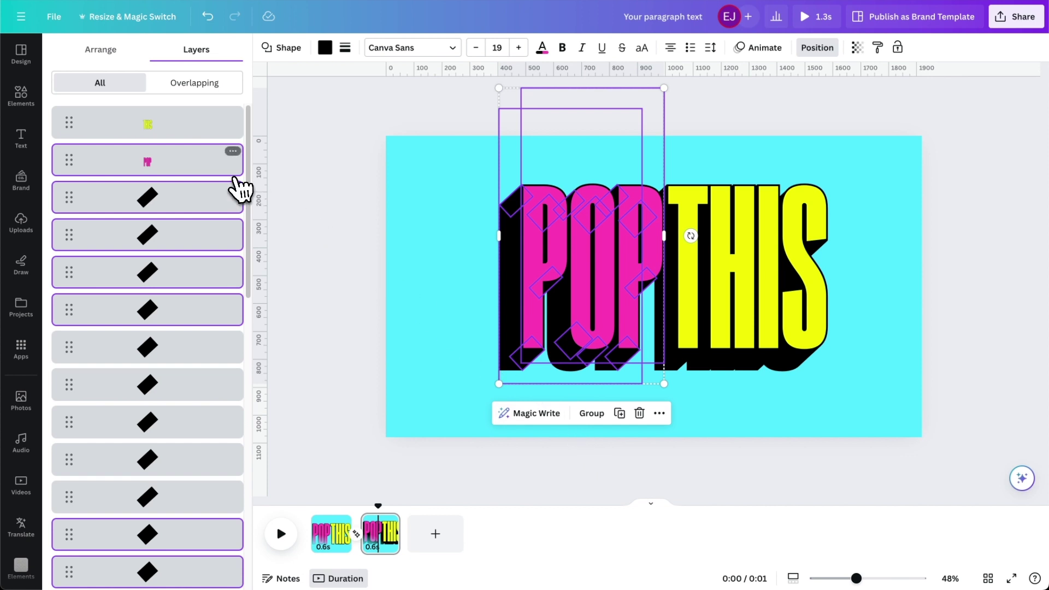
left_click_drag(167, 165, 177, 105)
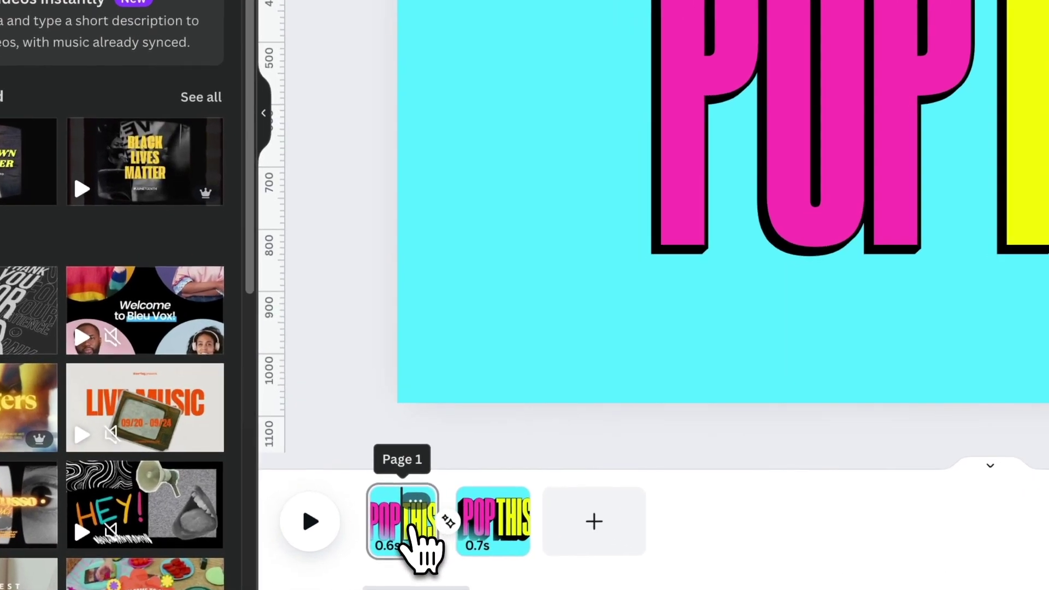
Duplicate page 1 and place the copy after the deep-extrusion page as page 3.
right_click(413, 527)
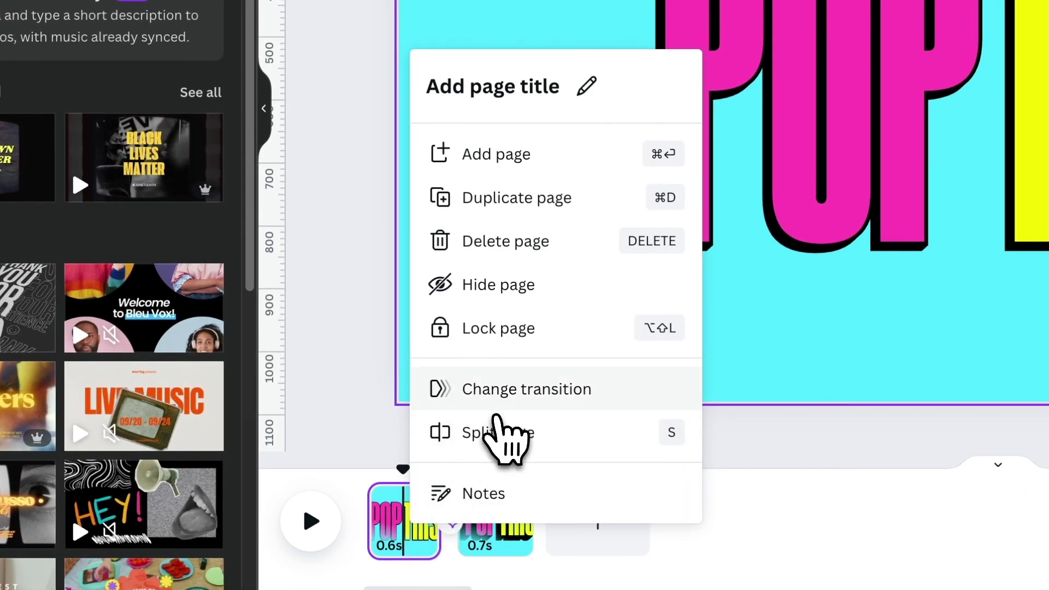
left_click(606, 209)
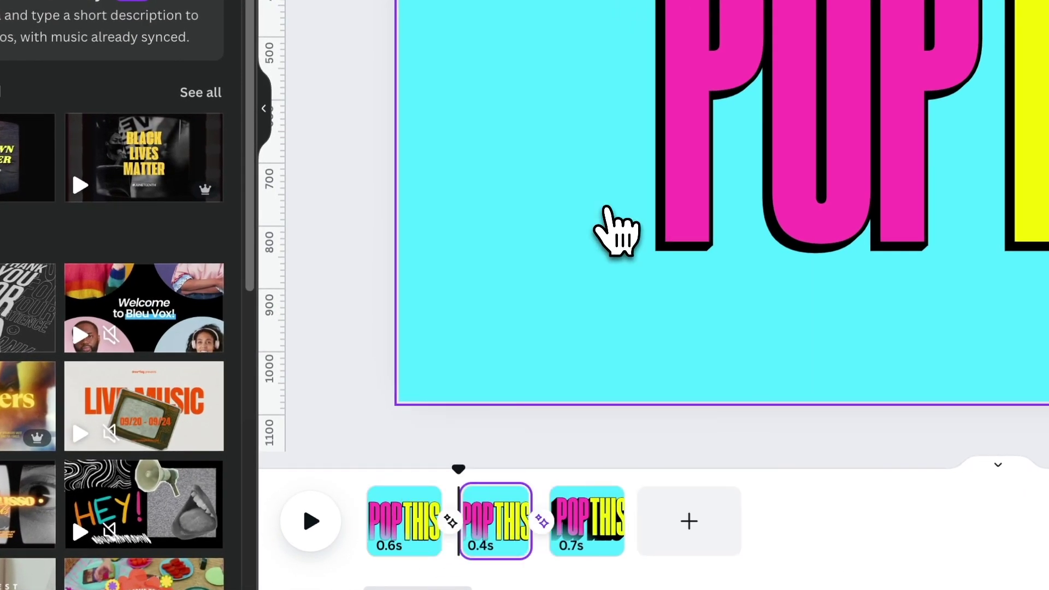
left_click_drag(503, 522, 634, 531)
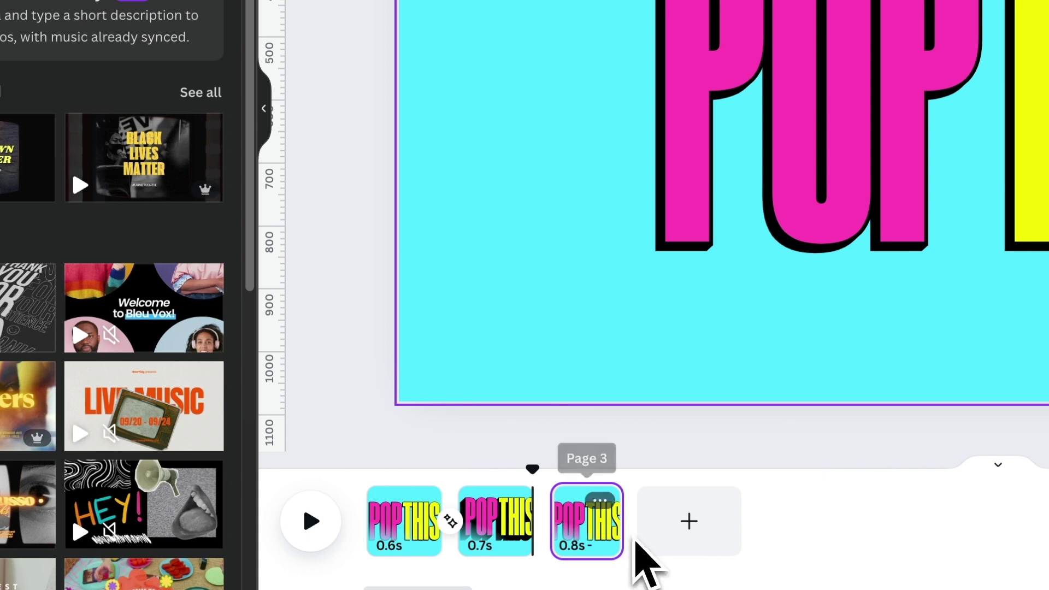
Add a Match & Move transition between page 2 and page 3 and play the animation.
mouse_move(542, 570)
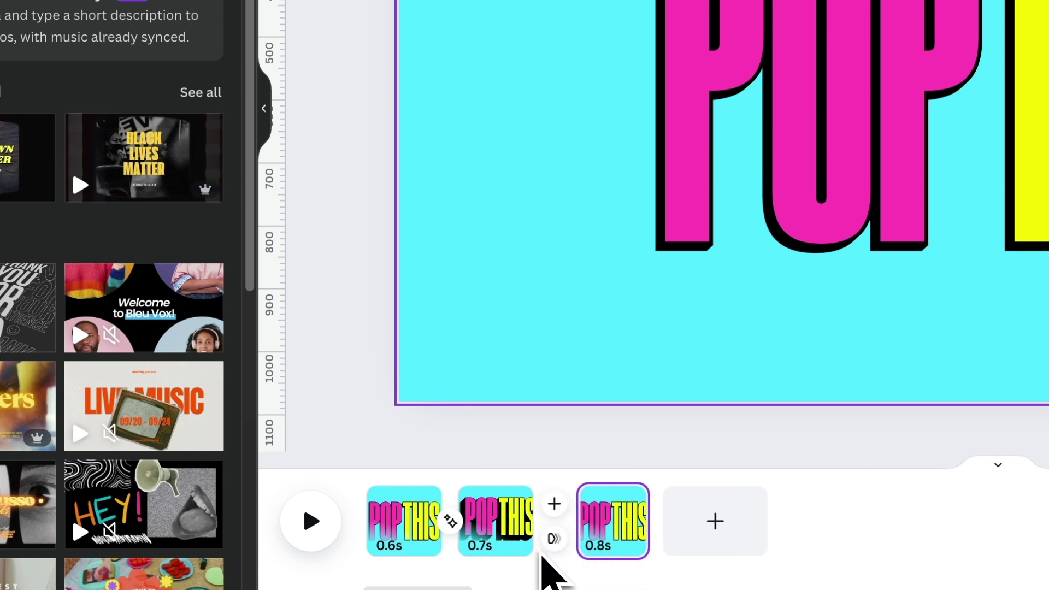
left_click(553, 540)
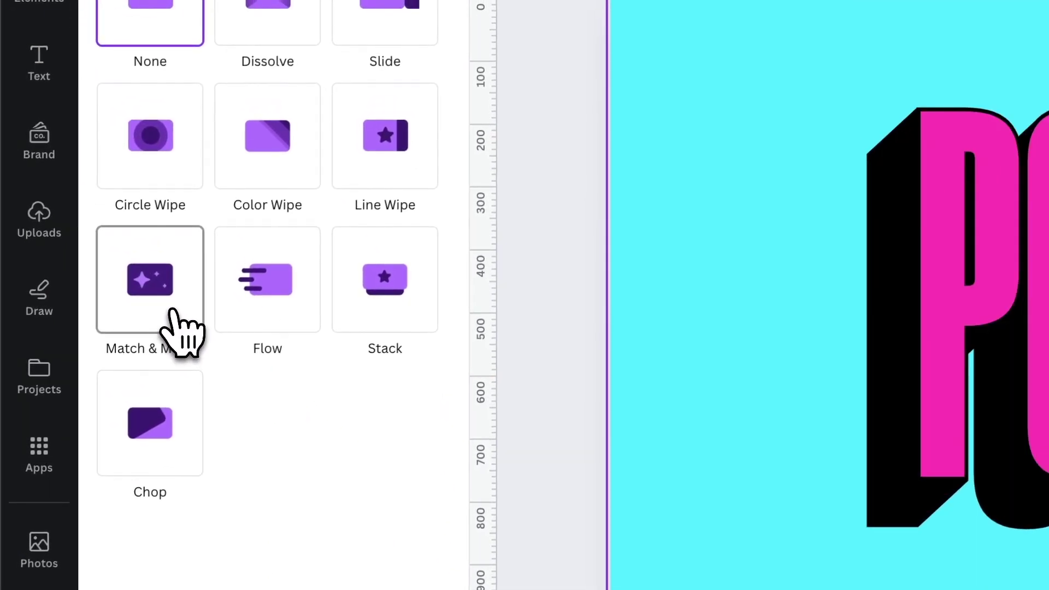
left_click(172, 311)
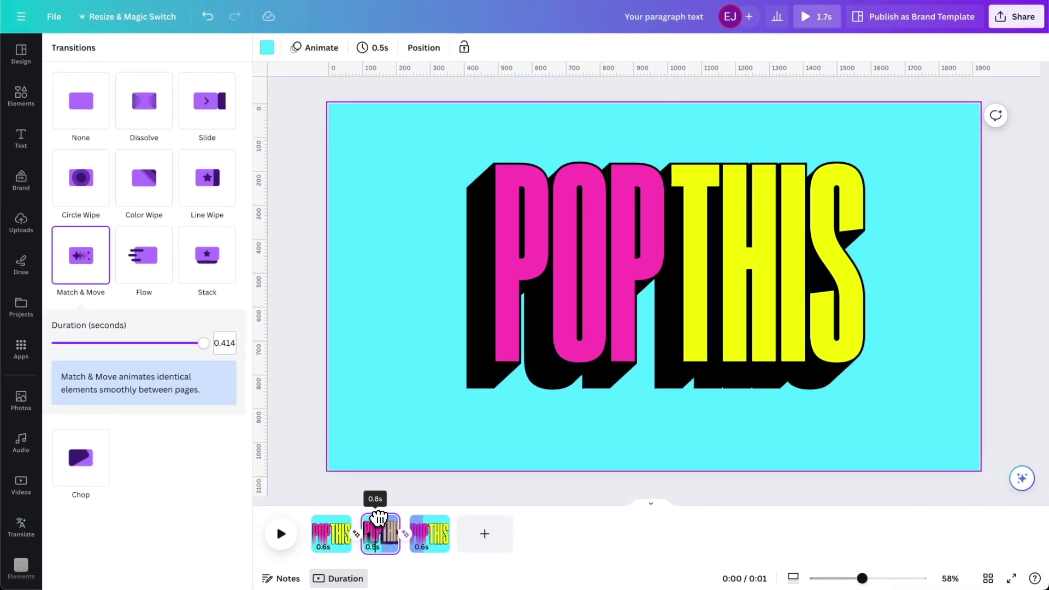
left_click(280, 534)
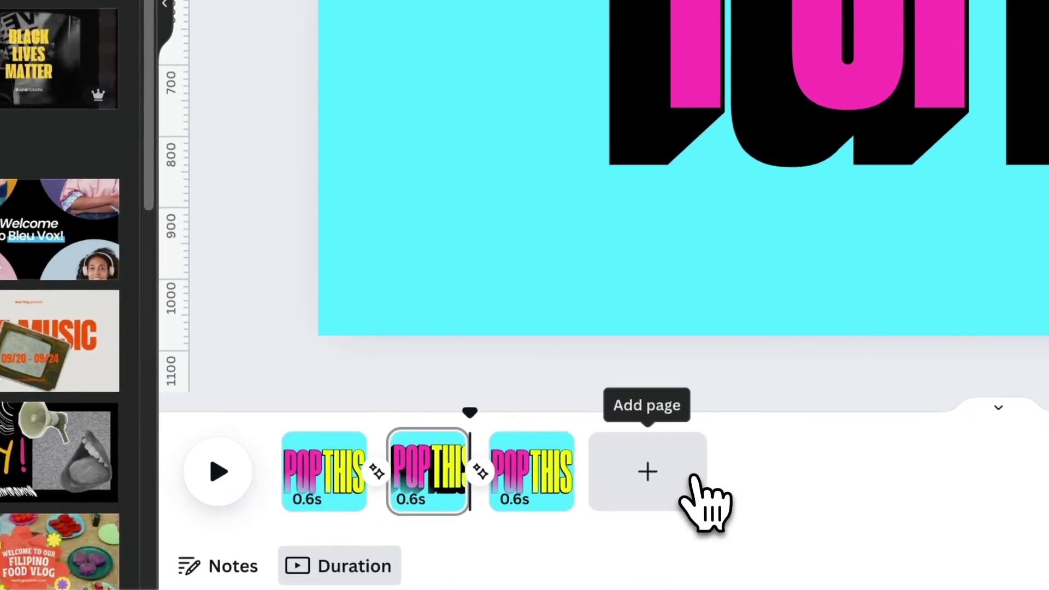
Add a blank page 4 and copy the deep-extruded POP from page 2 onto it.
left_click(484, 534)
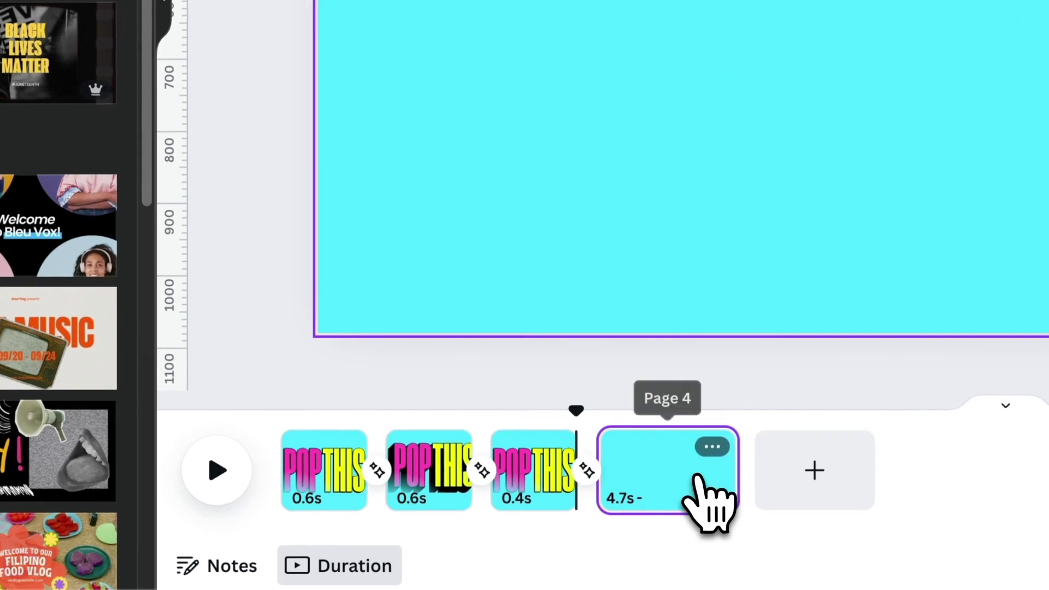
left_click(434, 482)
left_click_drag(386, 140, 643, 486)
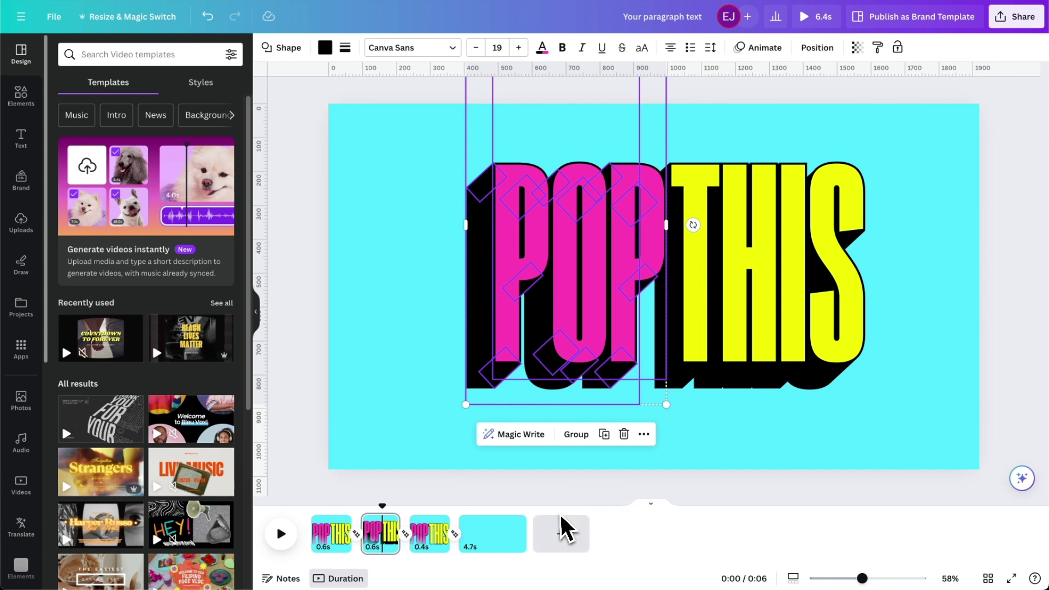
left_click(510, 542)
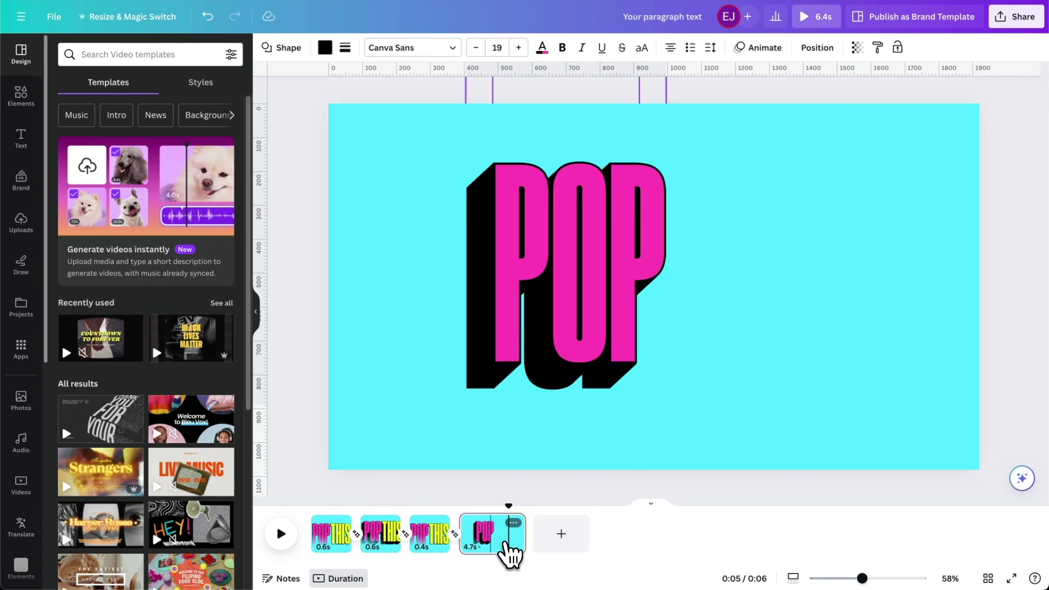
Copy the short-extruded THIS from page 3 onto page 4.
left_click(435, 547)
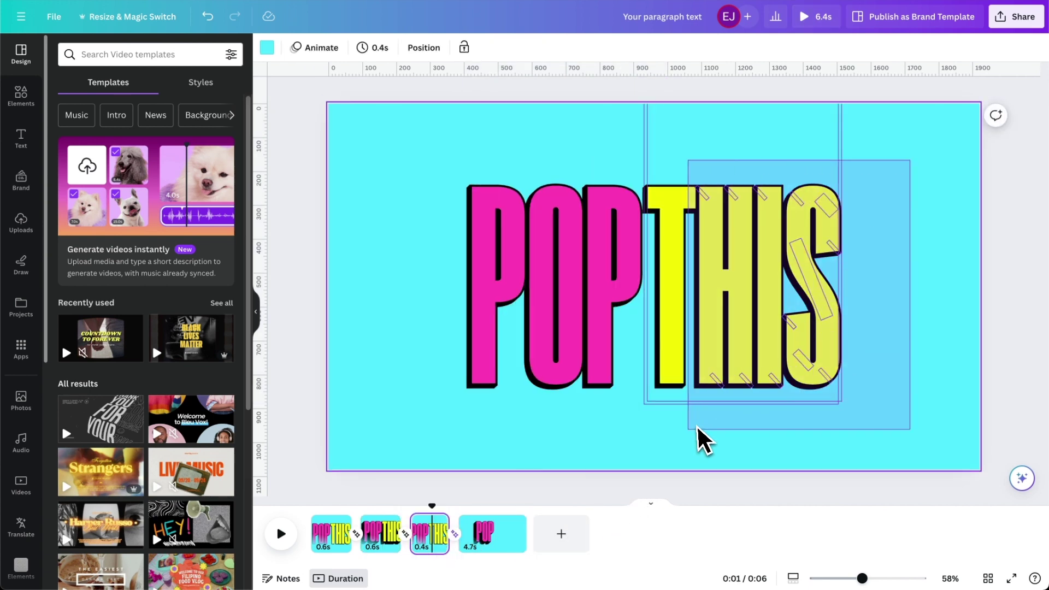
left_click(653, 458)
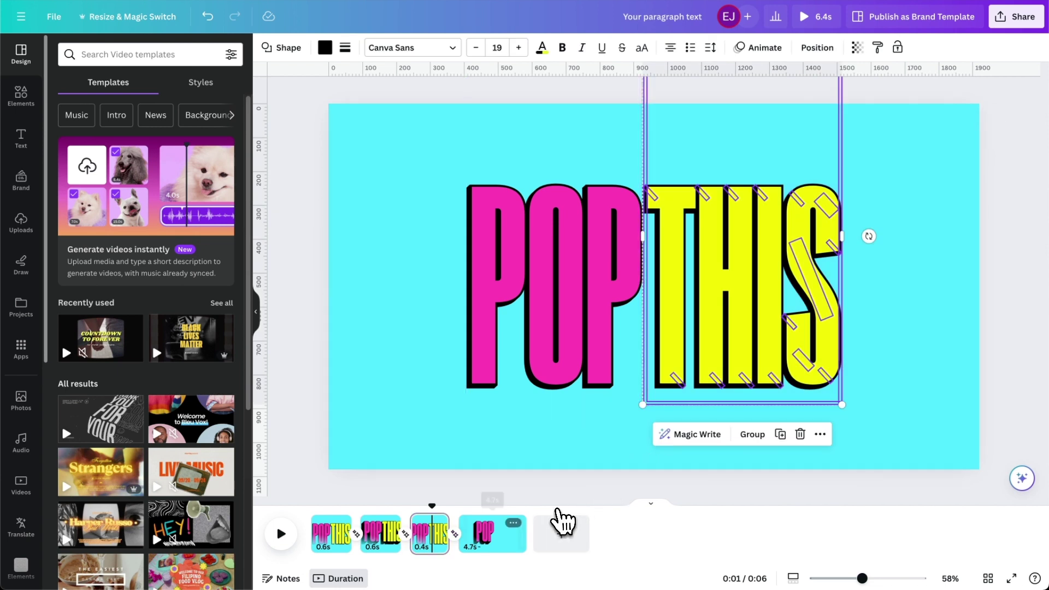
left_click(510, 551)
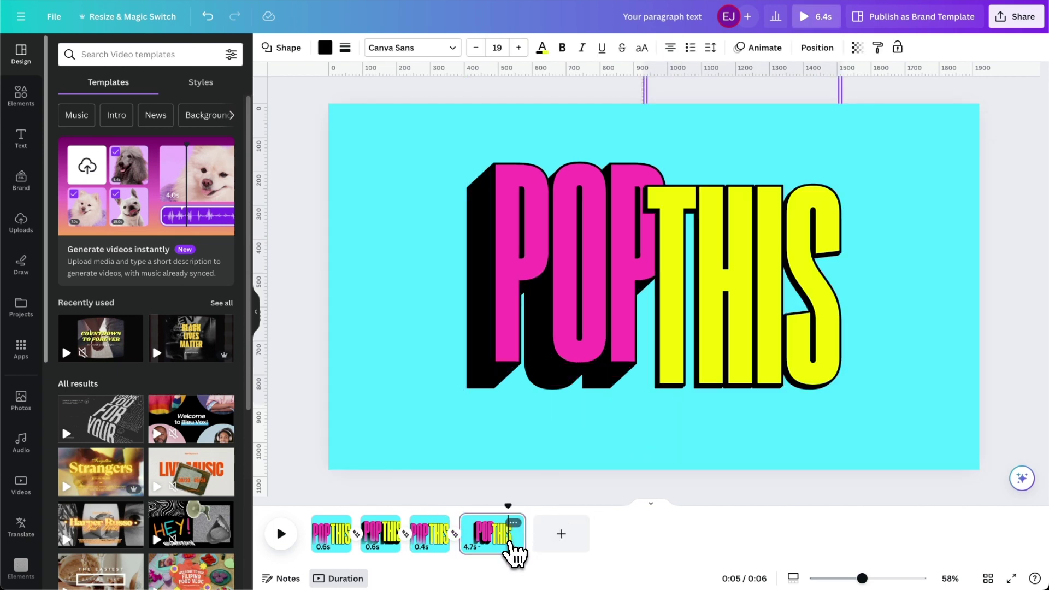
Bring the deep-extruded POP text, its strips and its black backing text on page 4 in front of THIS.
left_click(799, 50)
scroll(198, 355, "down", 6)
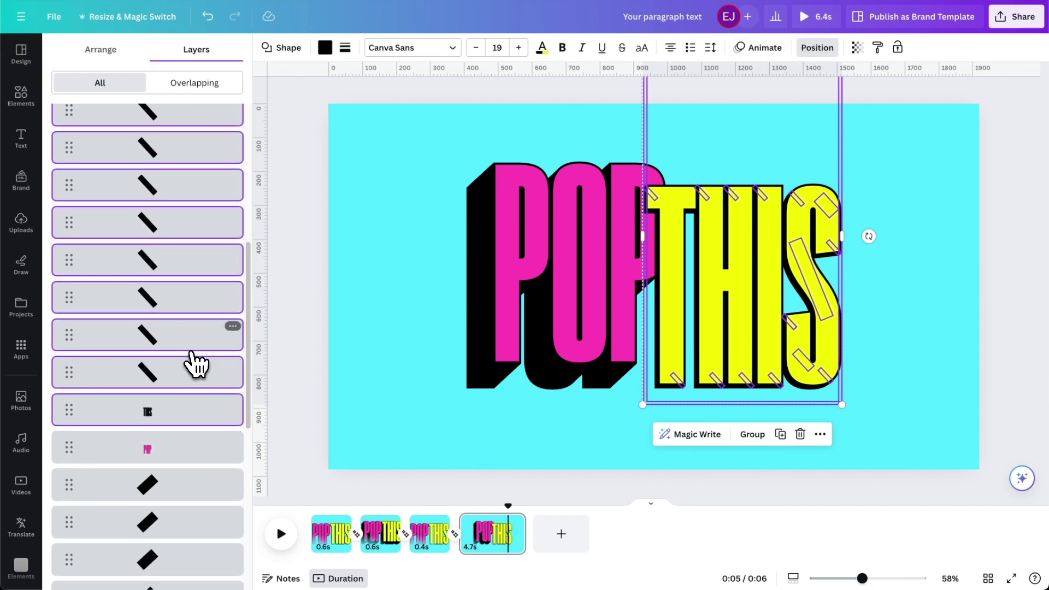
left_click(205, 330)
left_click_drag(249, 325, 276, 463)
left_click(217, 528, "shift")
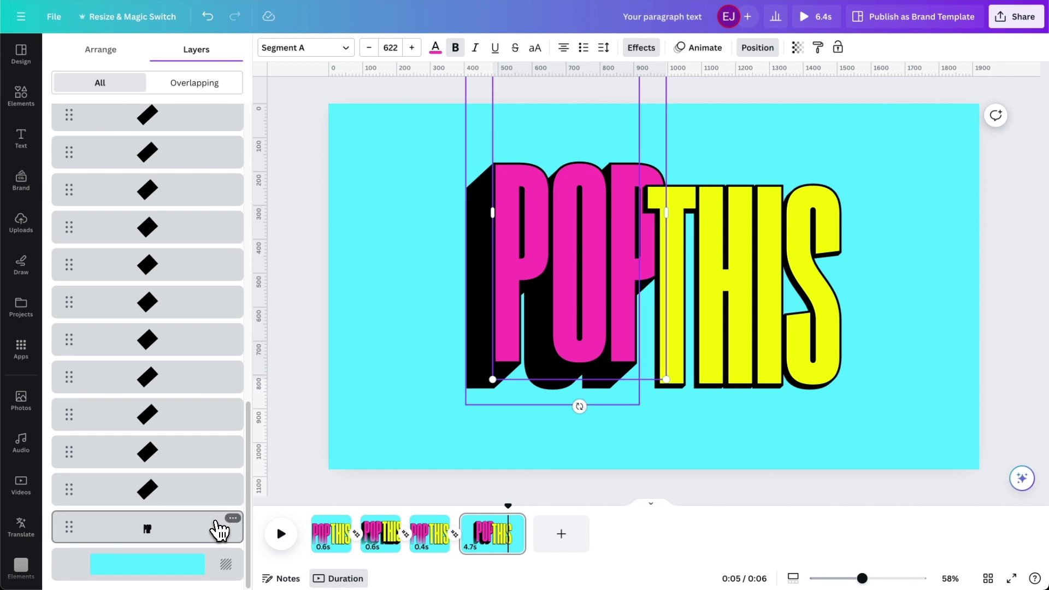
left_click_drag(253, 457, 236, 436)
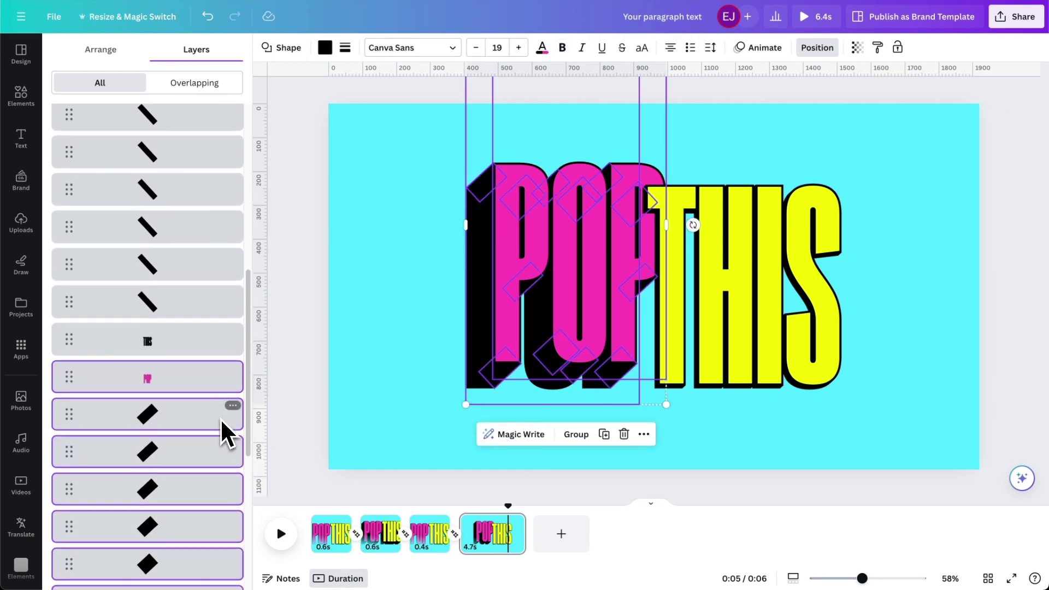
left_click_drag(157, 389, 157, 119)
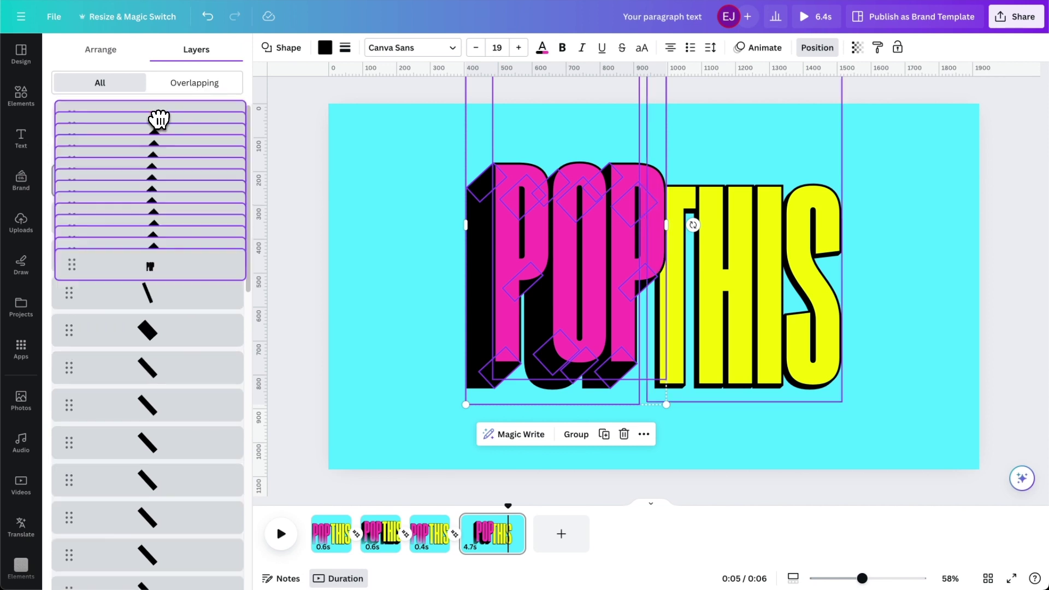
left_click(589, 497)
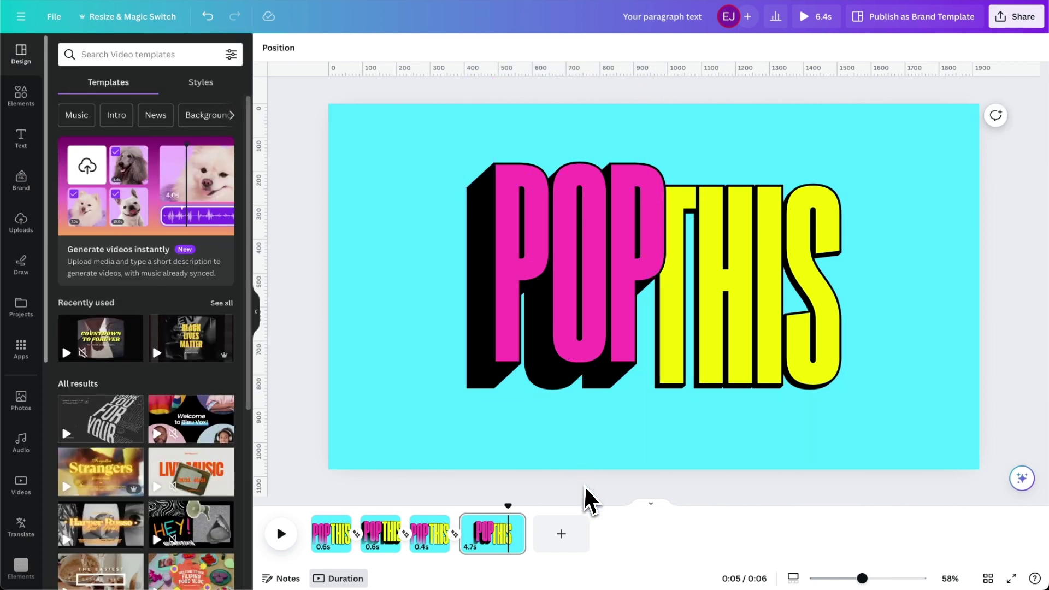
Add page 5 with the deep-extruded THIS and the short-extruded POP, keeping the POP layers in front.
left_click(579, 531)
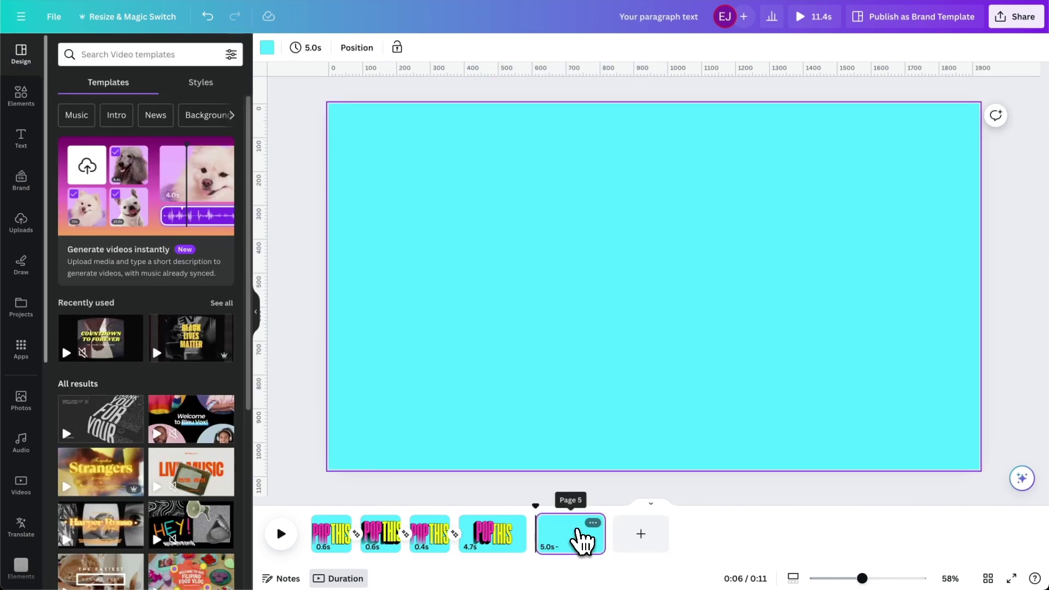
key("ctrl+v")
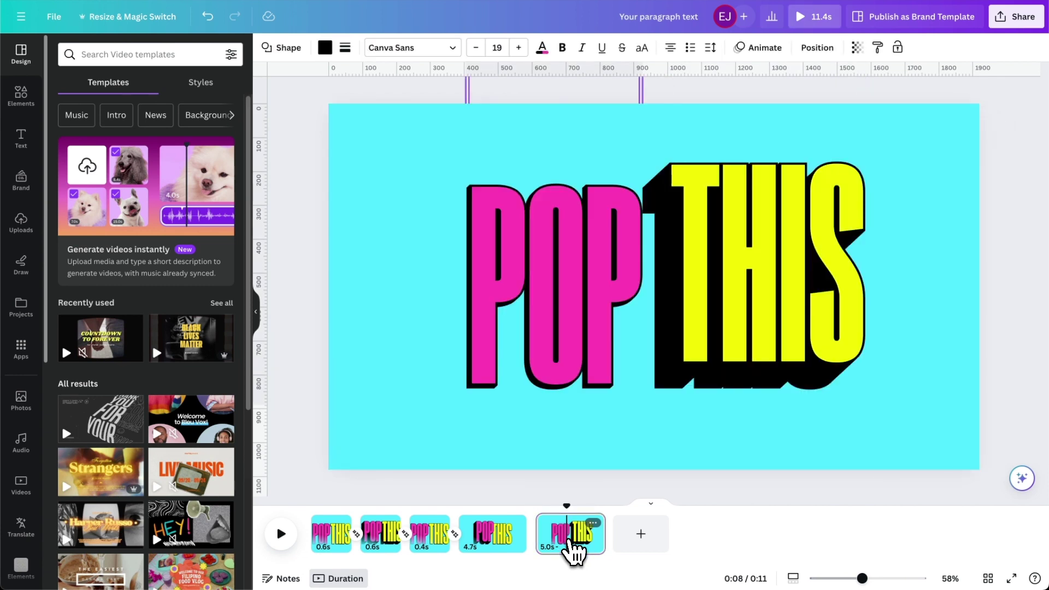
left_click(814, 49)
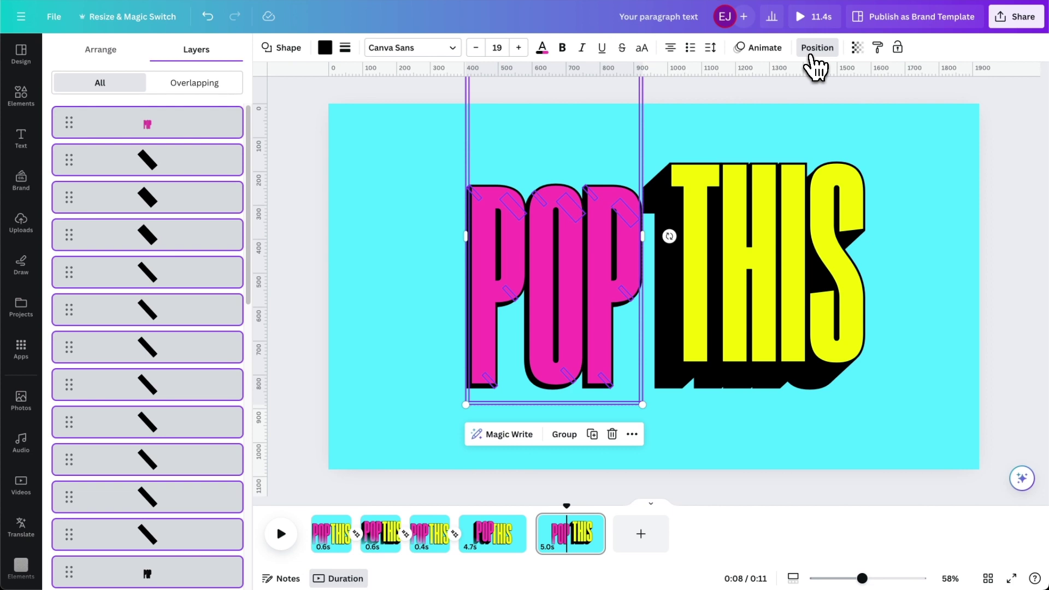
left_click(470, 489)
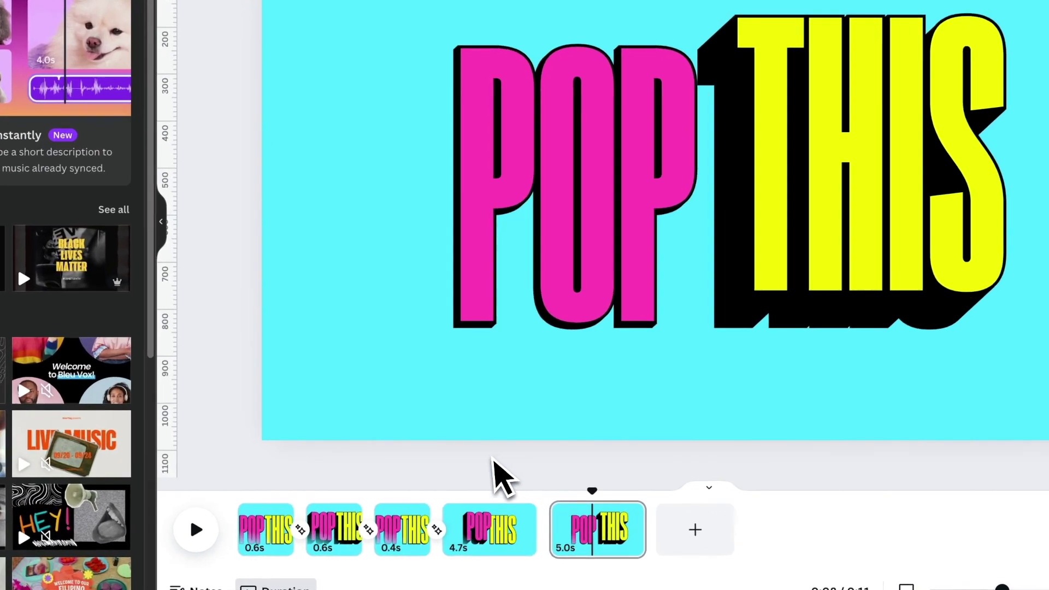
Duplicate pages 2 and 3 together and move the two copies to the end of the timeline.
left_click(384, 533)
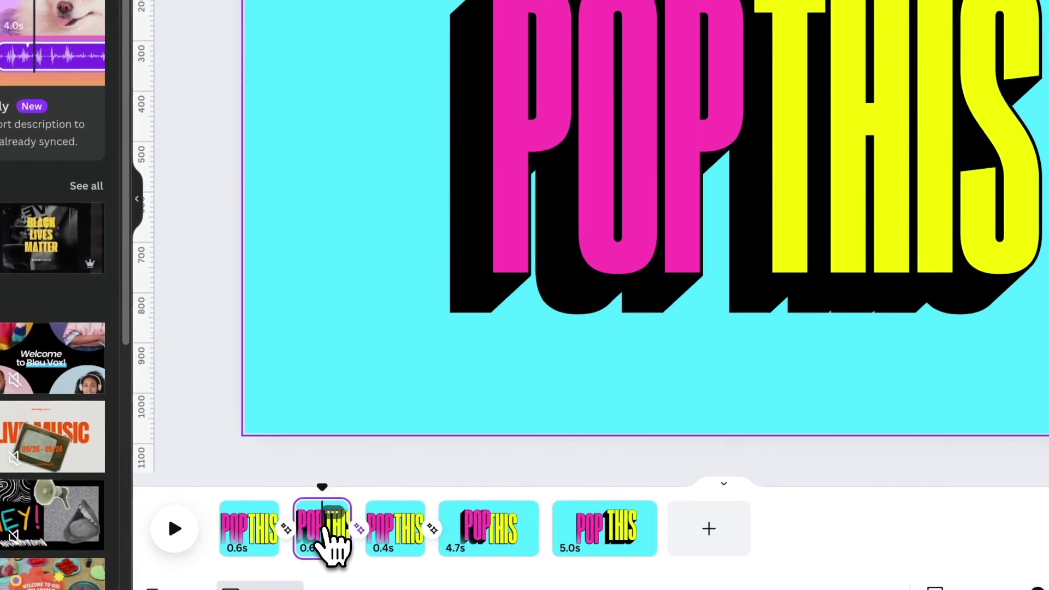
right_click(395, 531)
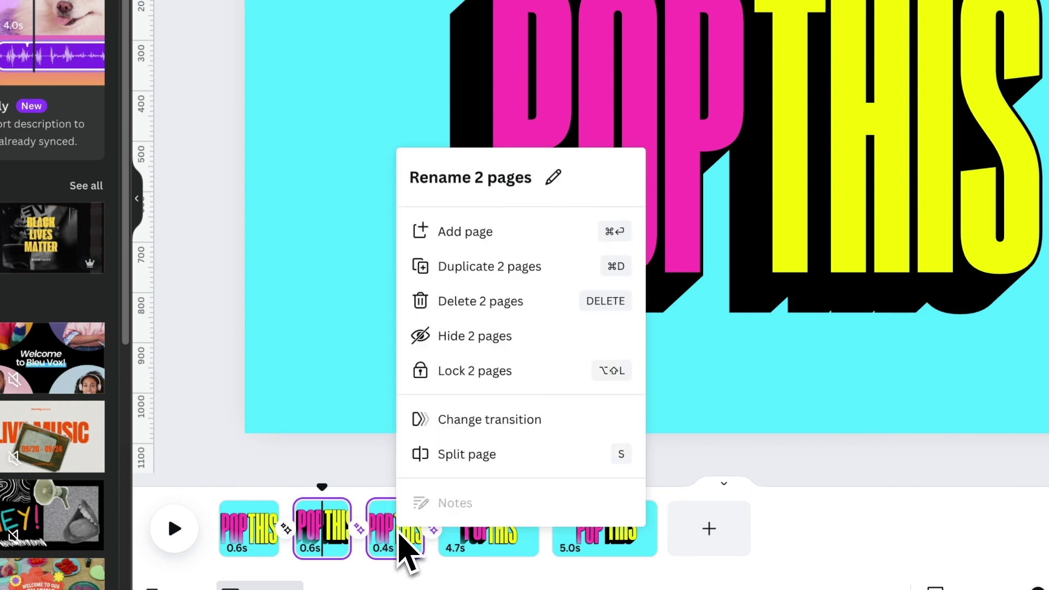
left_click(555, 272)
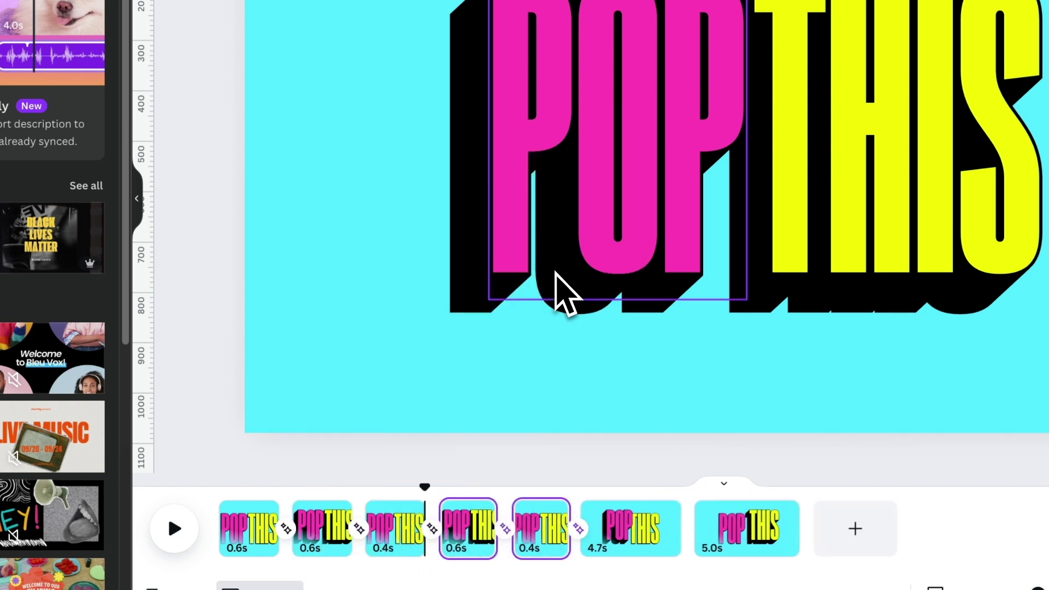
left_click_drag(468, 532, 808, 538)
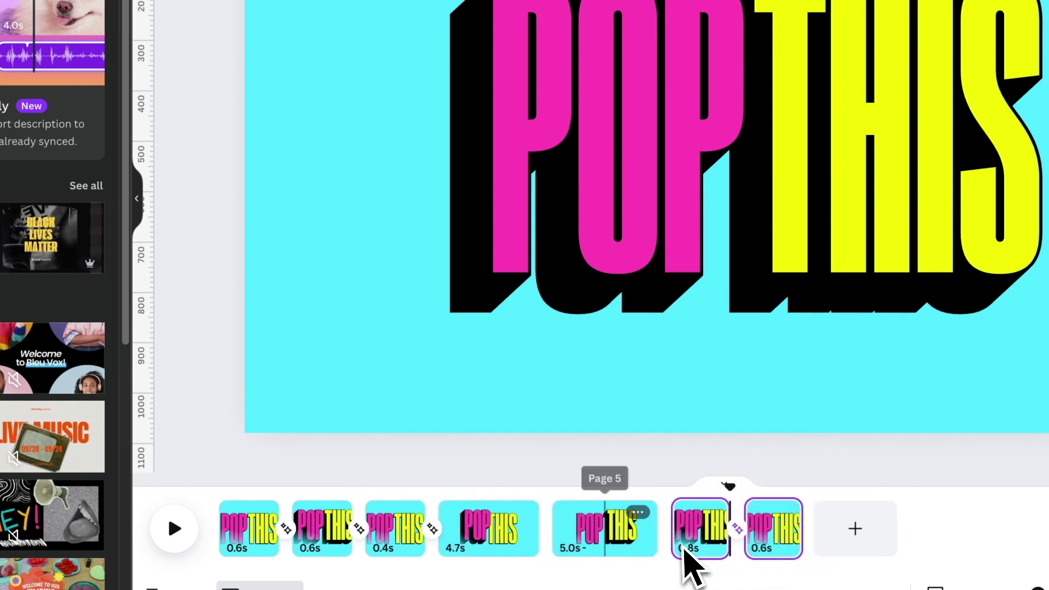
Add Match & Move transitions between pages 4 and 5 and between pages 5 and 6.
left_click(553, 543)
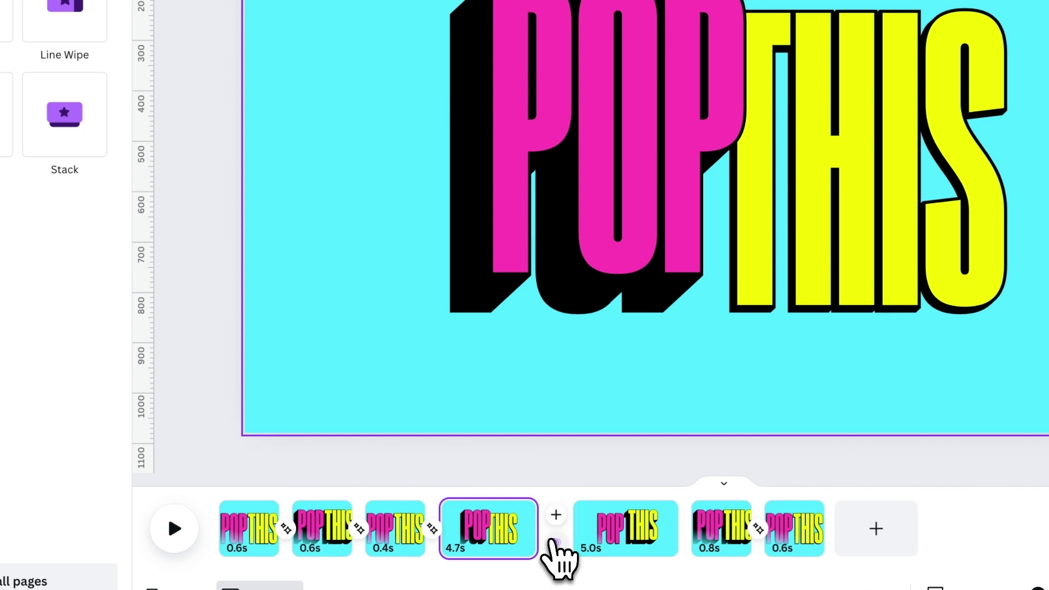
left_click(661, 541)
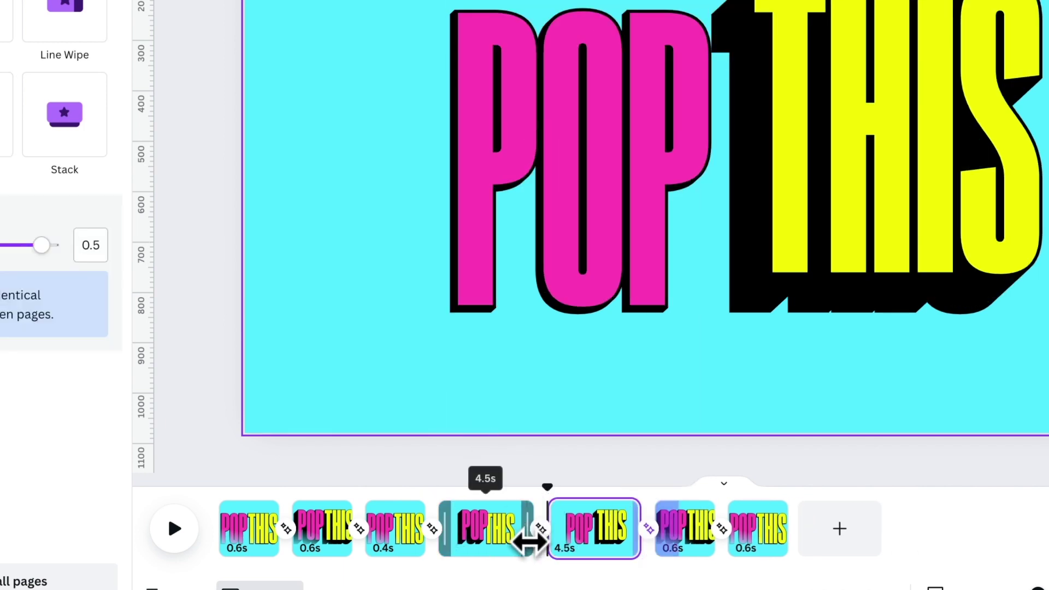
Shorten pages 4 and 5 to 0.6 s each and play the whole animation.
left_click_drag(522, 542, 448, 583)
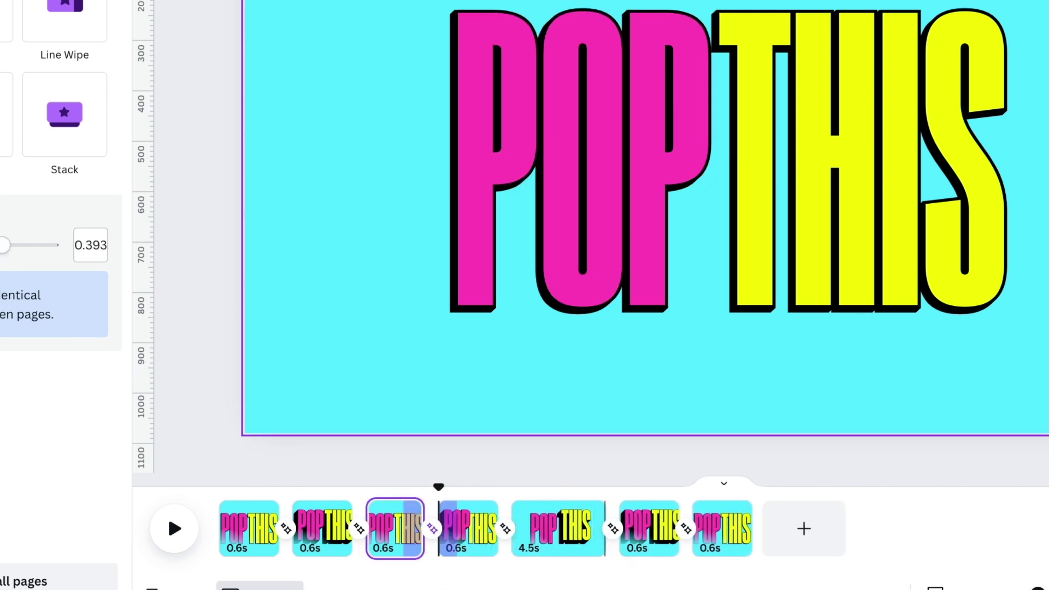
left_click_drag(604, 549, 521, 548)
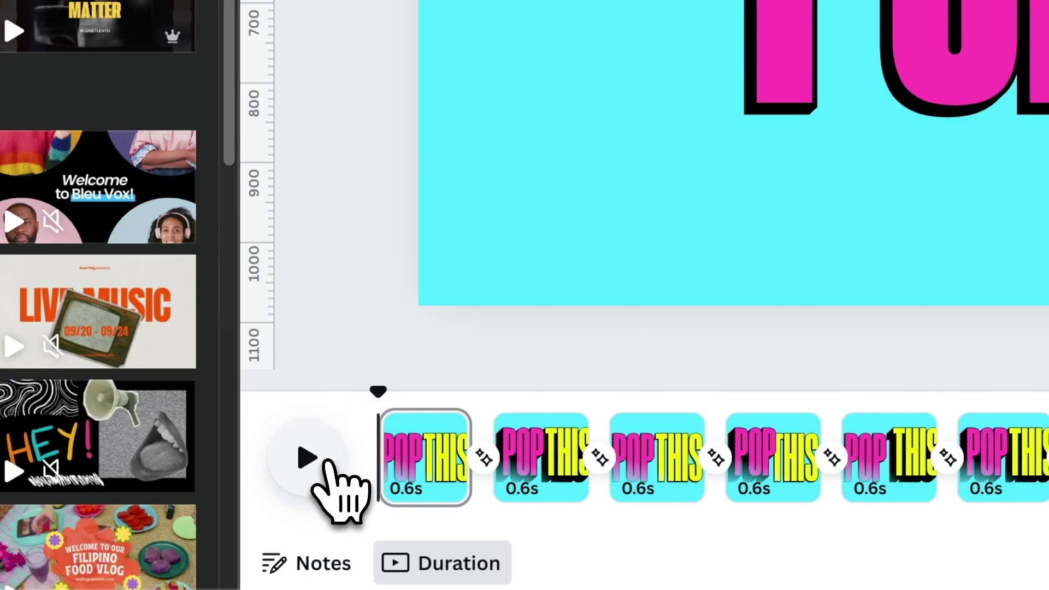
left_click(327, 461)
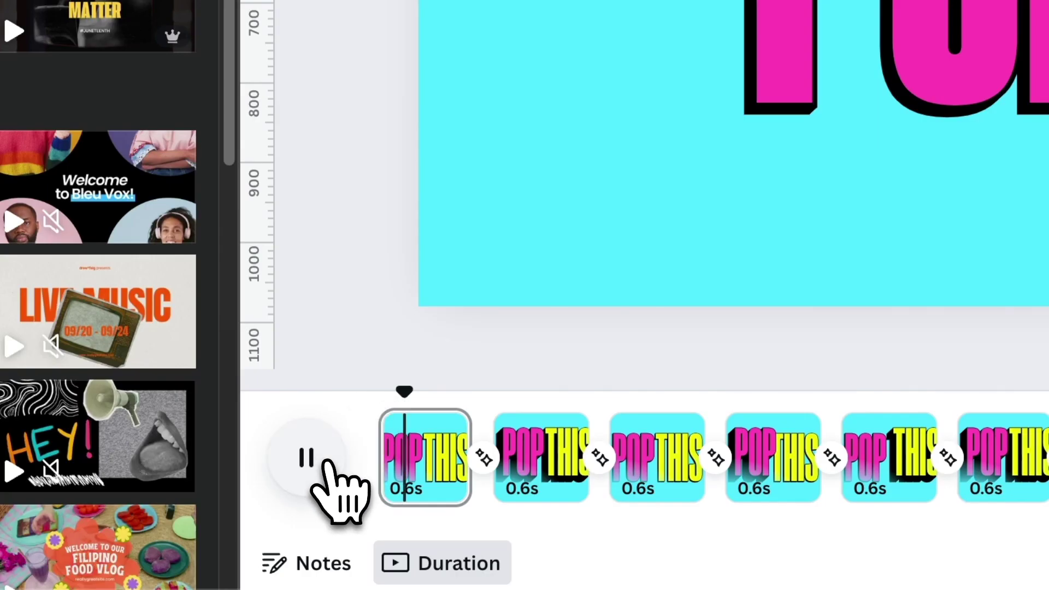